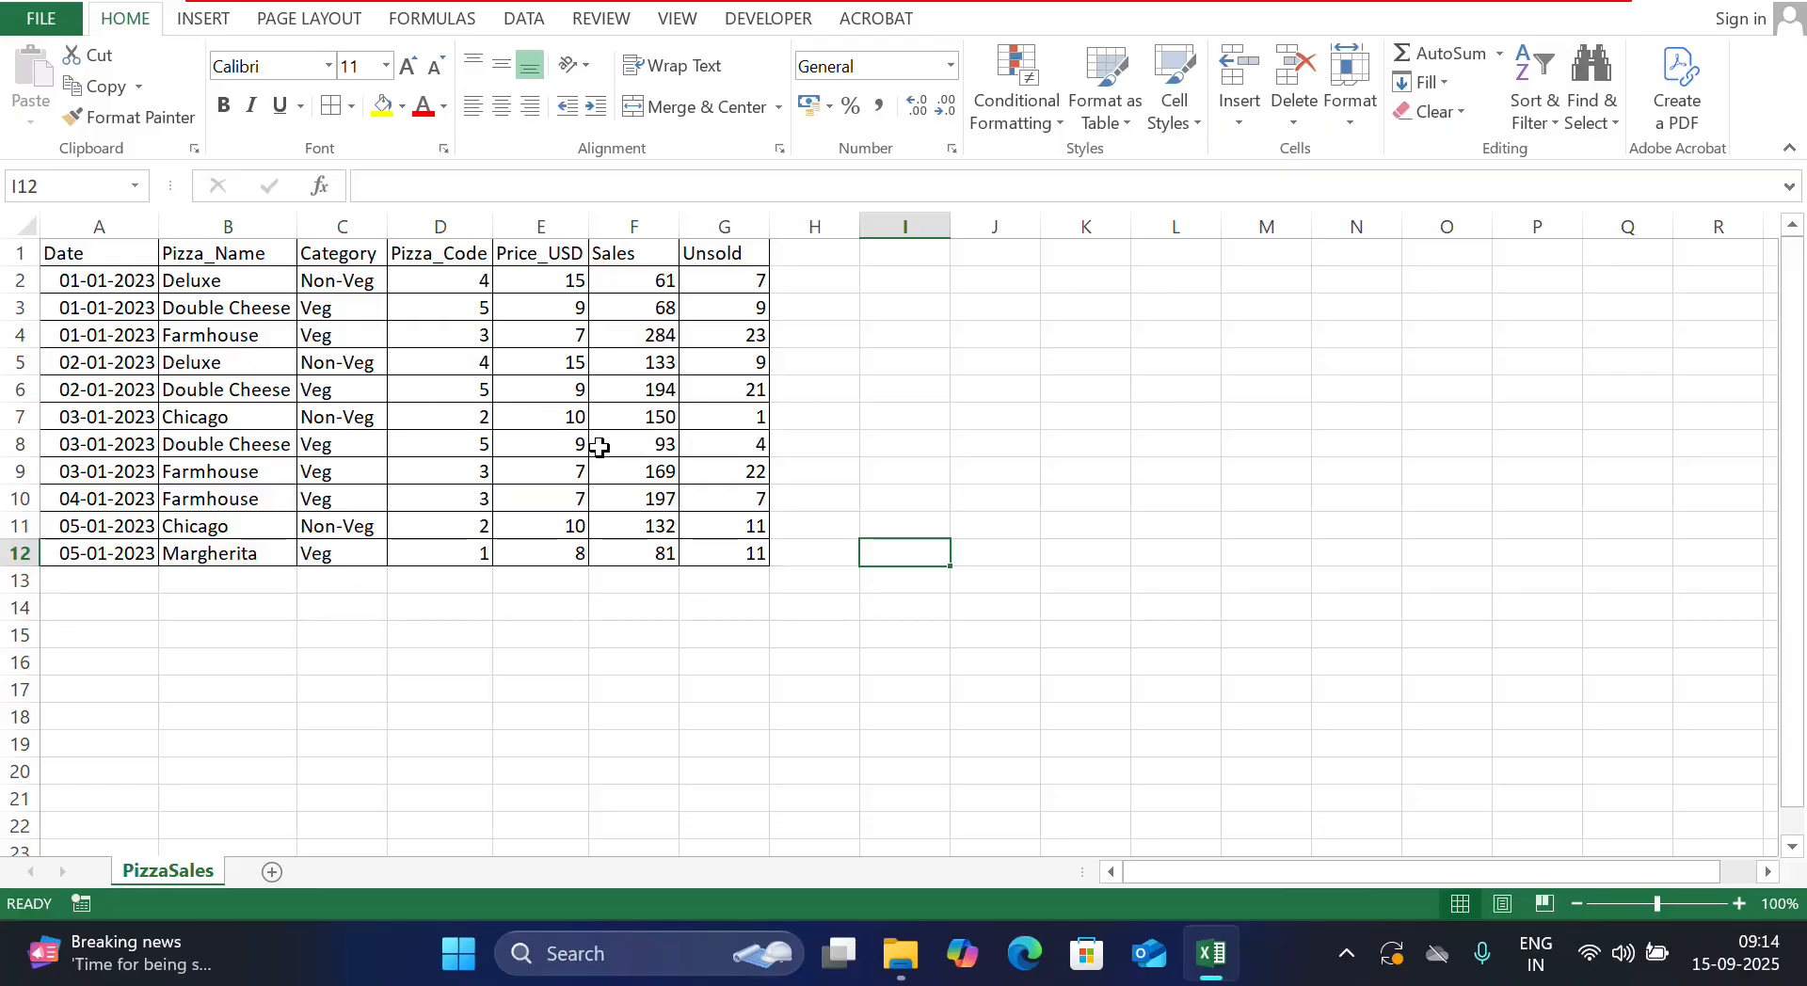
Insert PivotTable1 from PizzaSales!$A$1:$G$12 onto a new worksheet, Sheet1
click(610, 497)
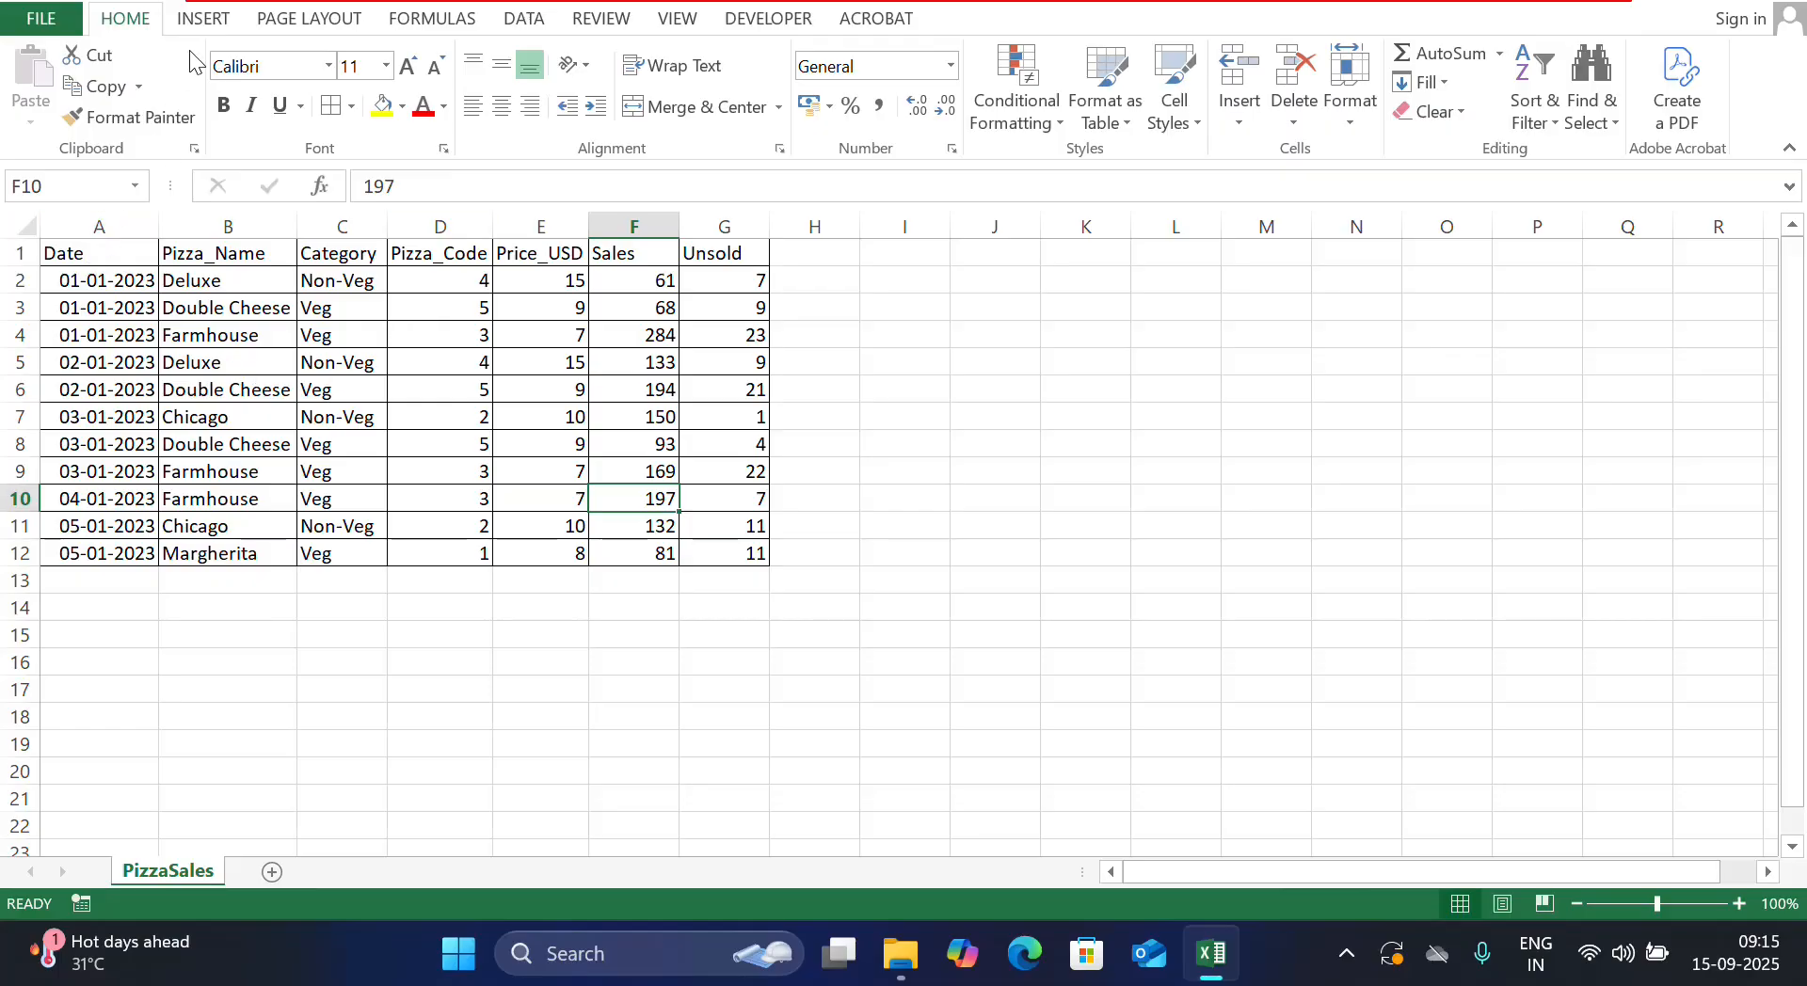
click(203, 19)
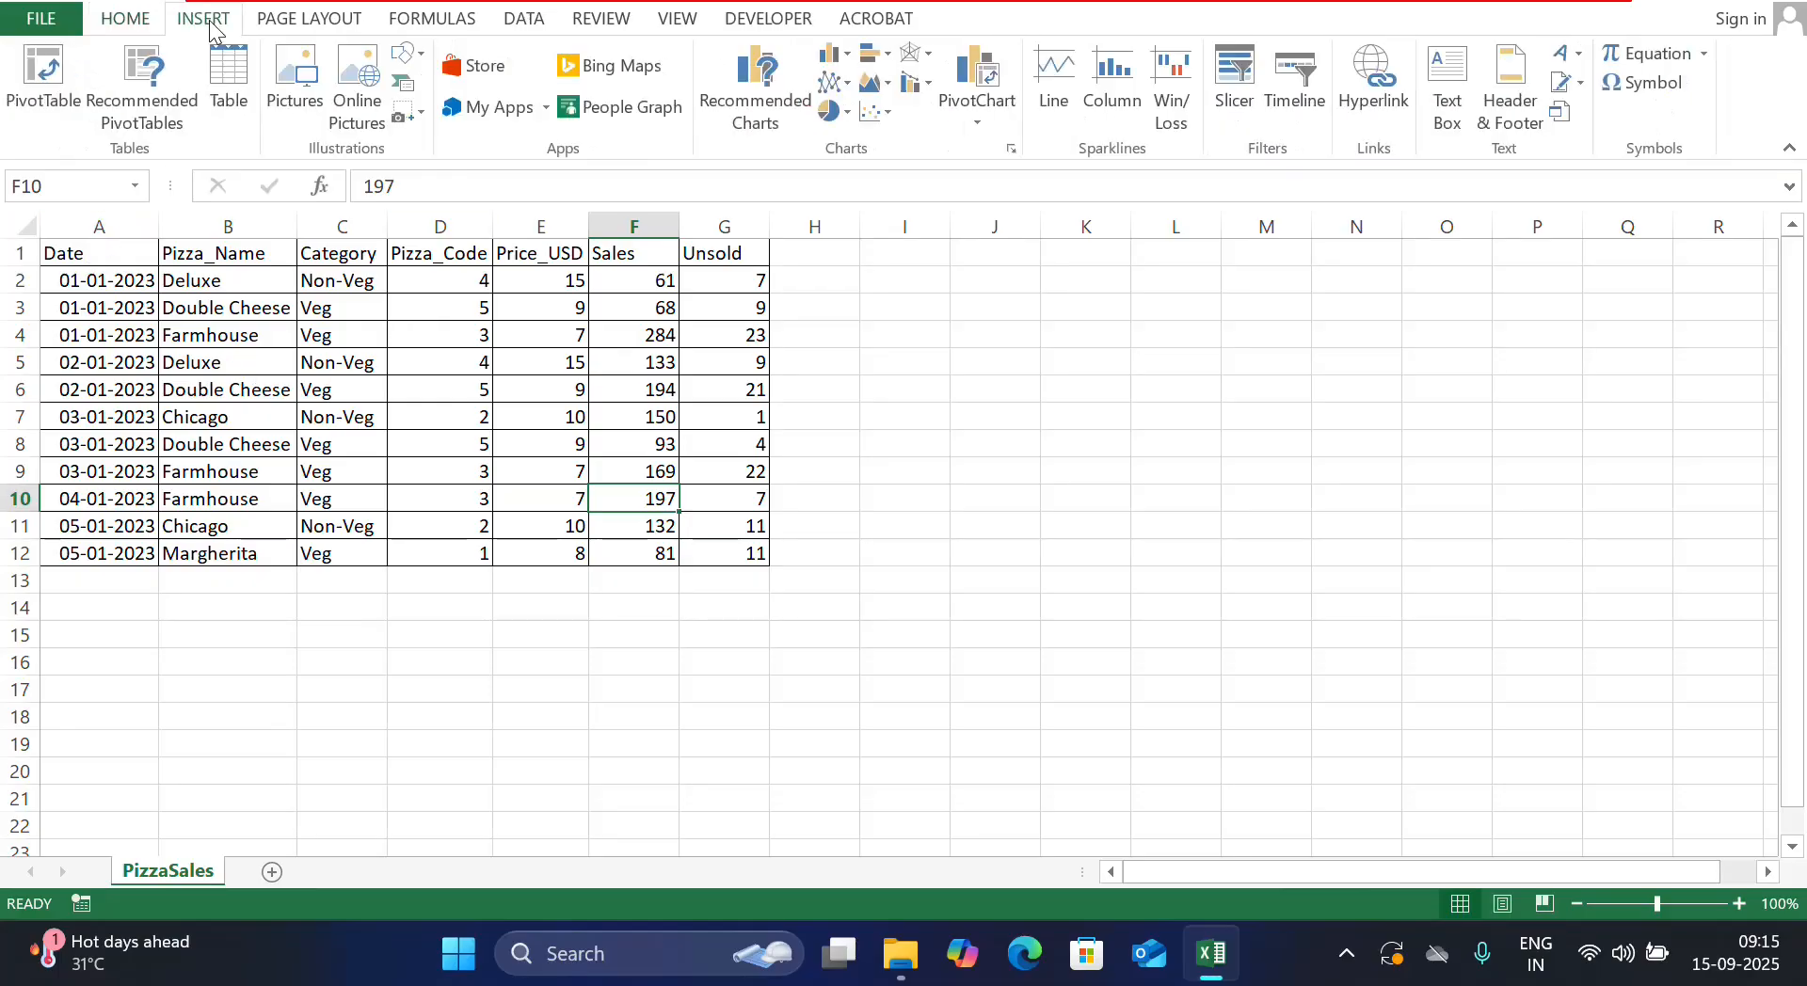
click(43, 75)
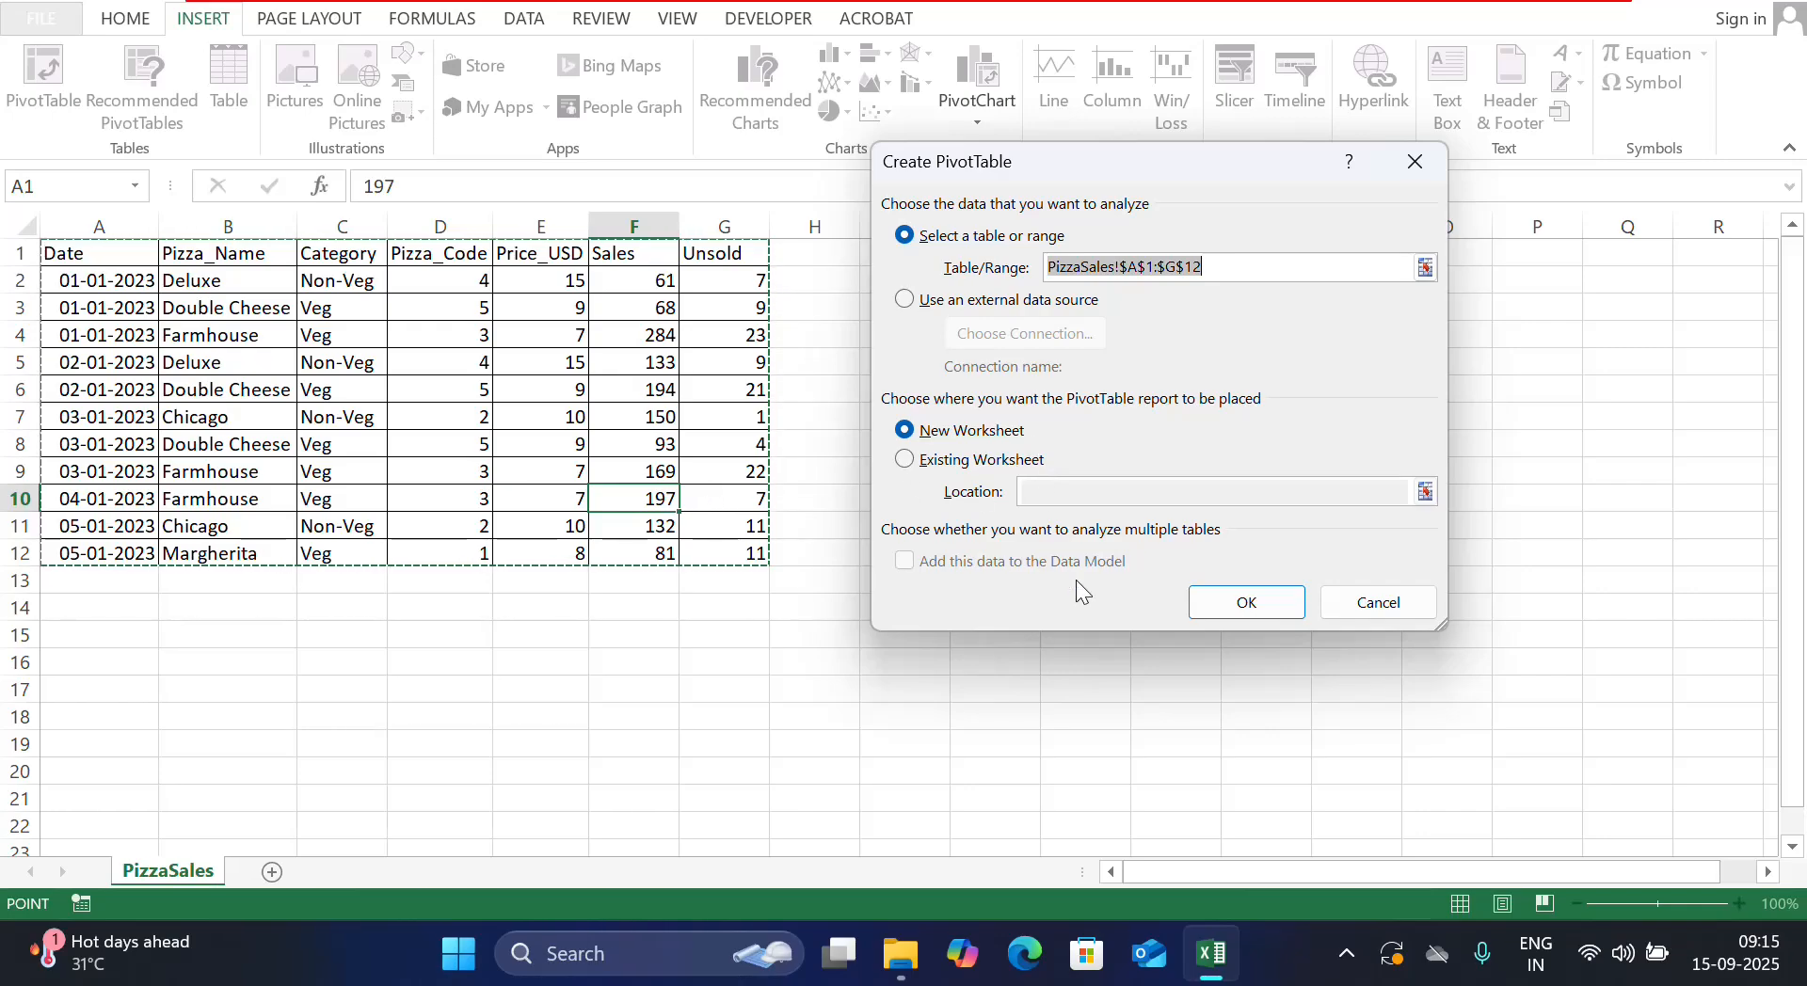
click(1261, 612)
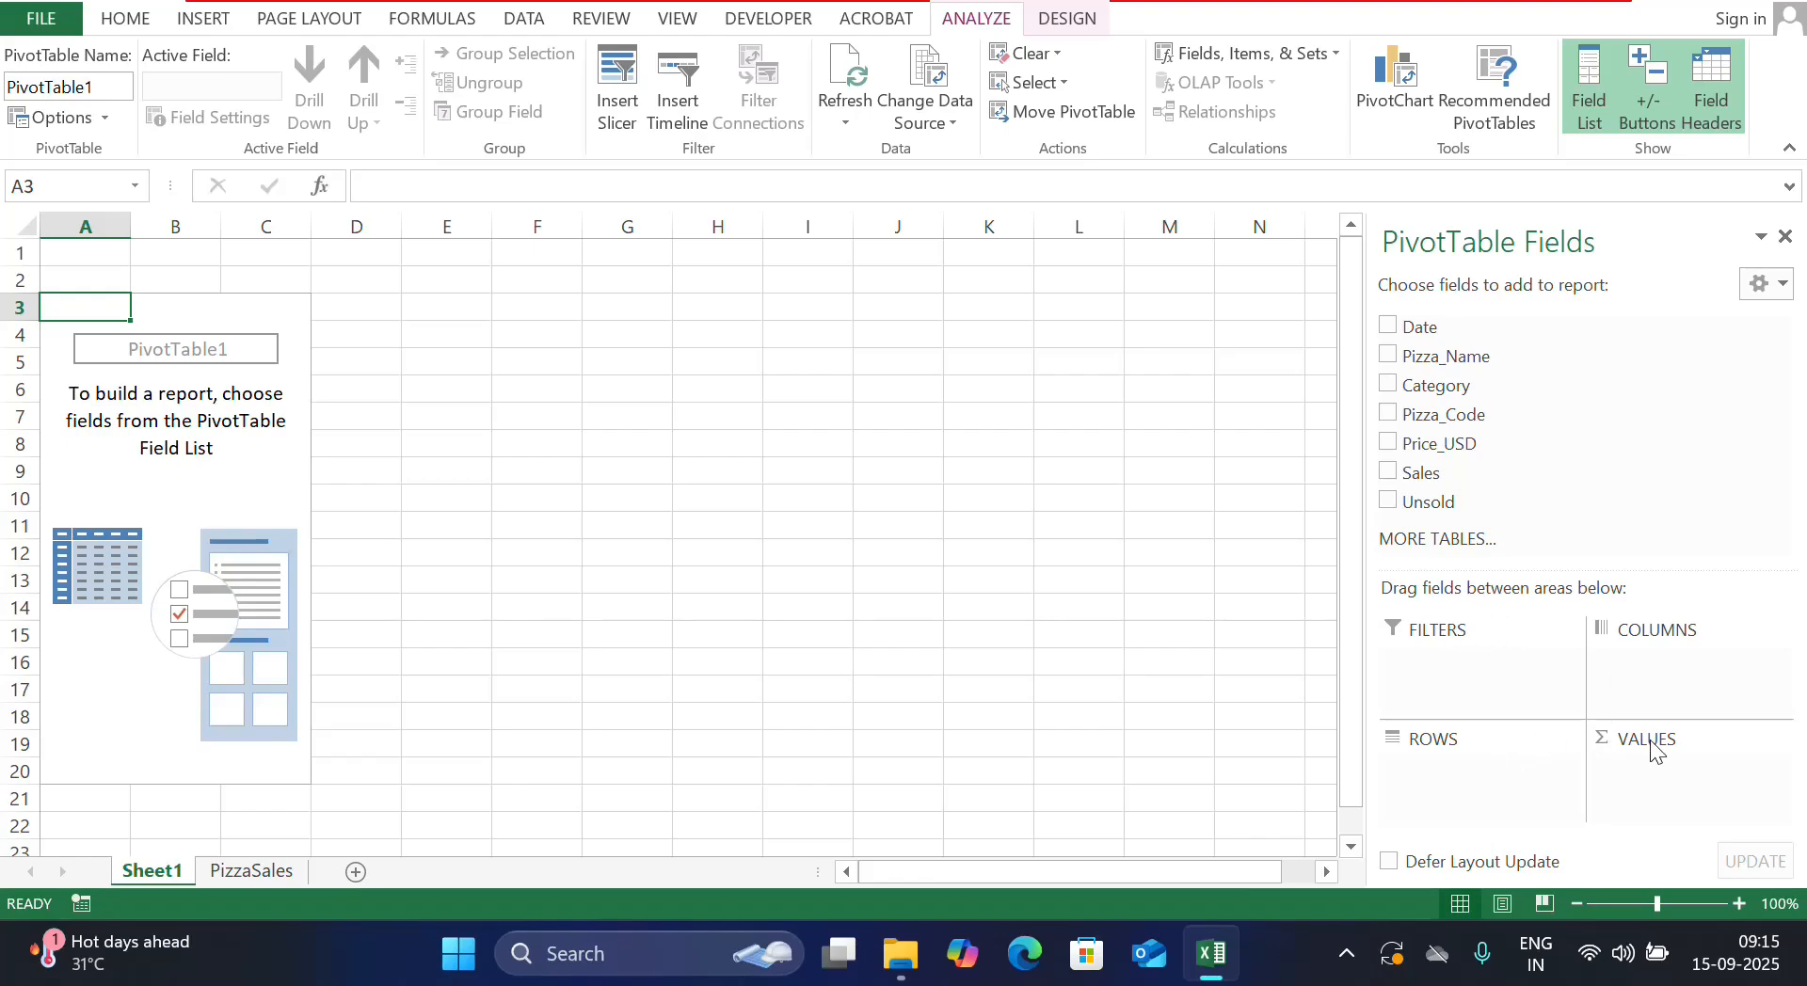
Put Pizza_Name and Category in rows and sum Pizza_Code, Price_USD, Sales and Unsold
click(1389, 359)
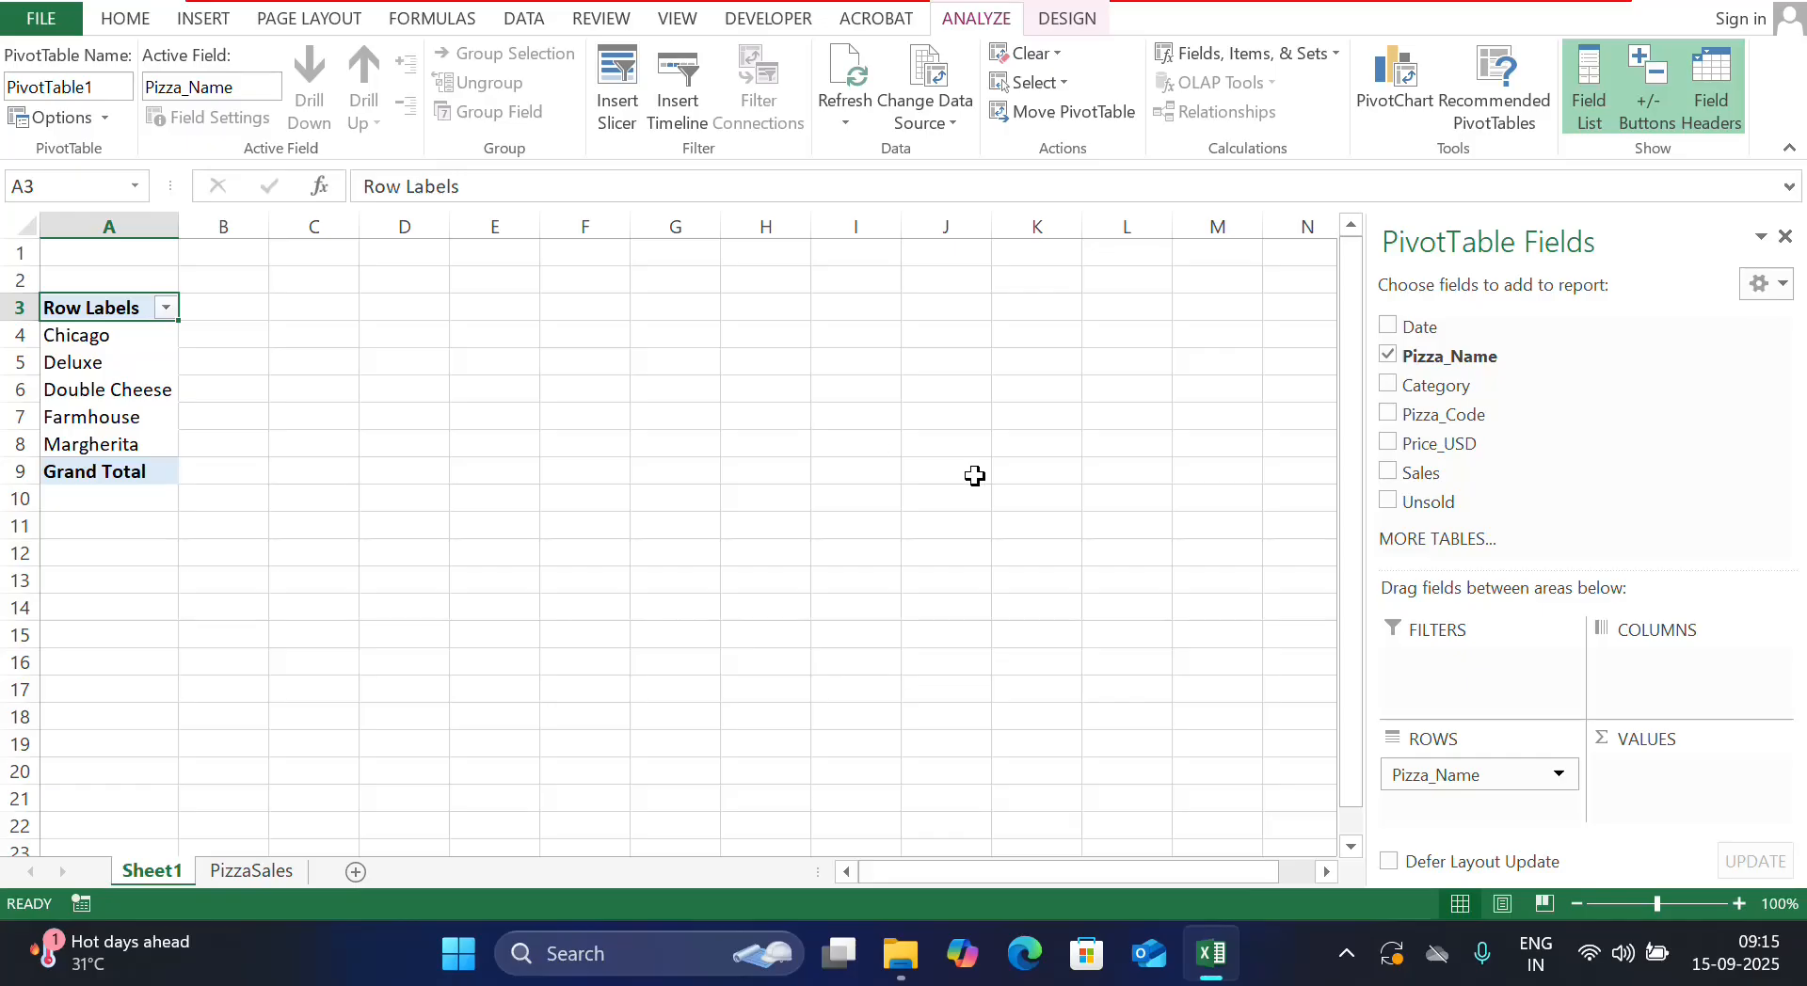
click(1387, 385)
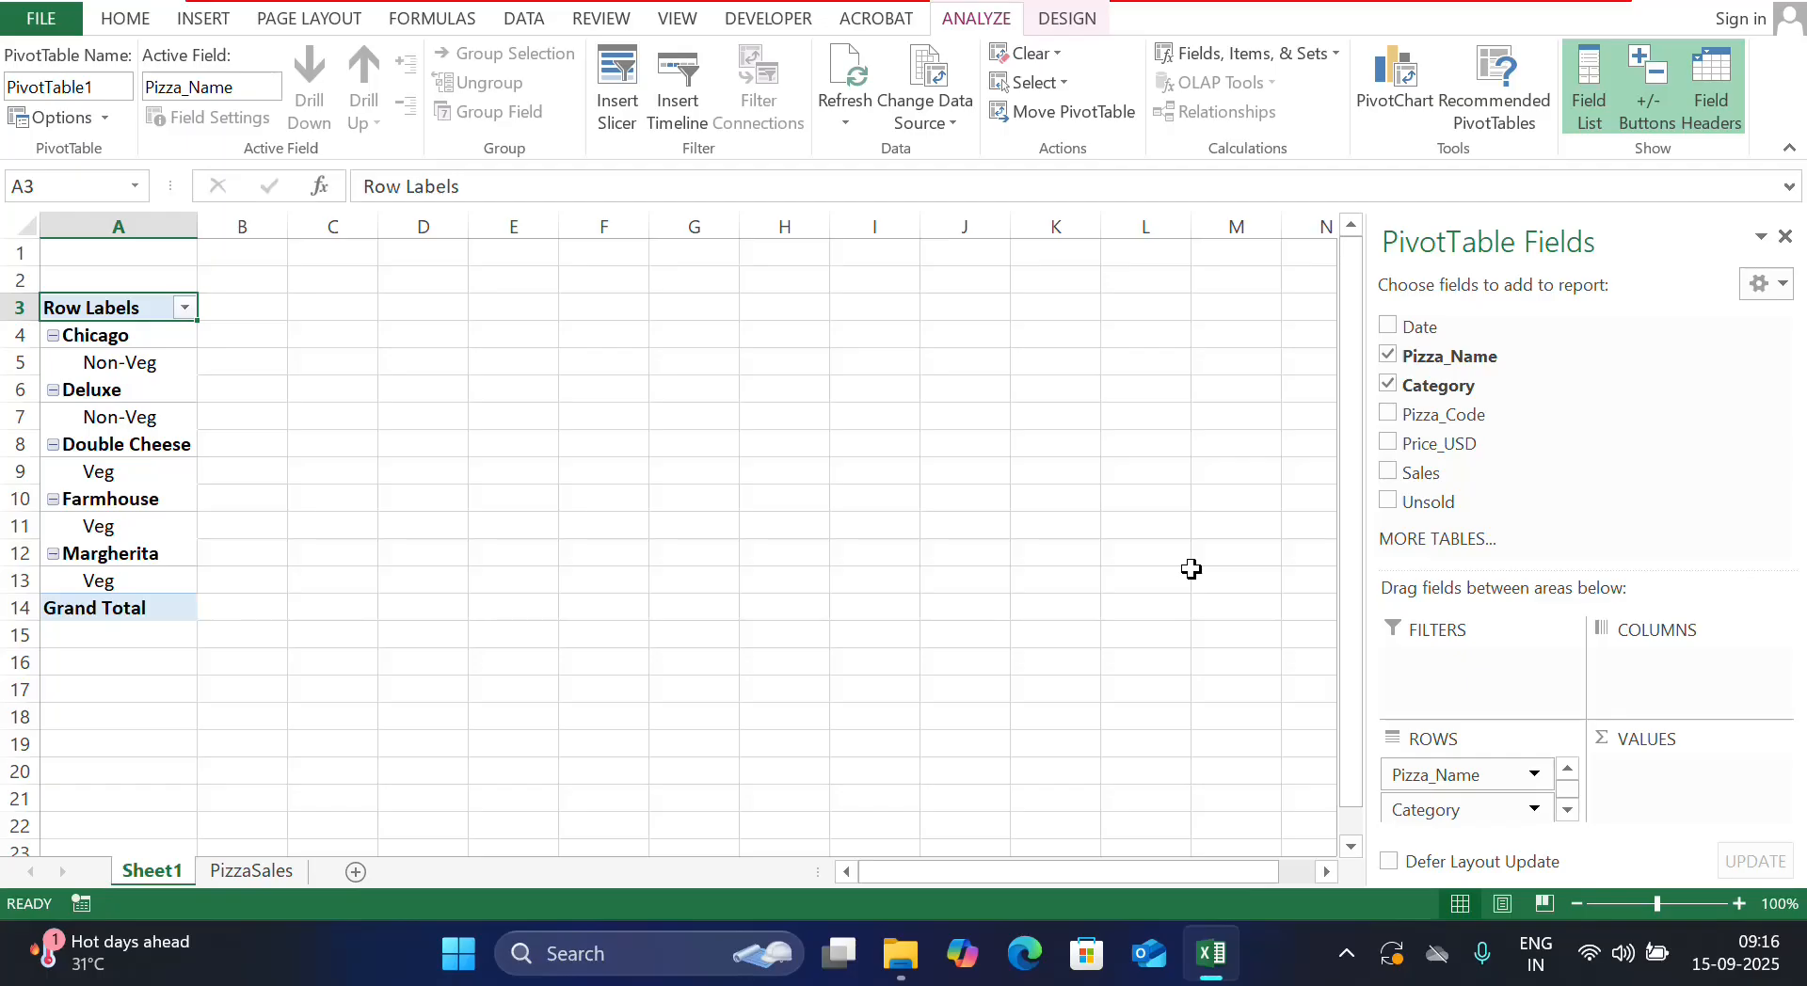
click(1388, 416)
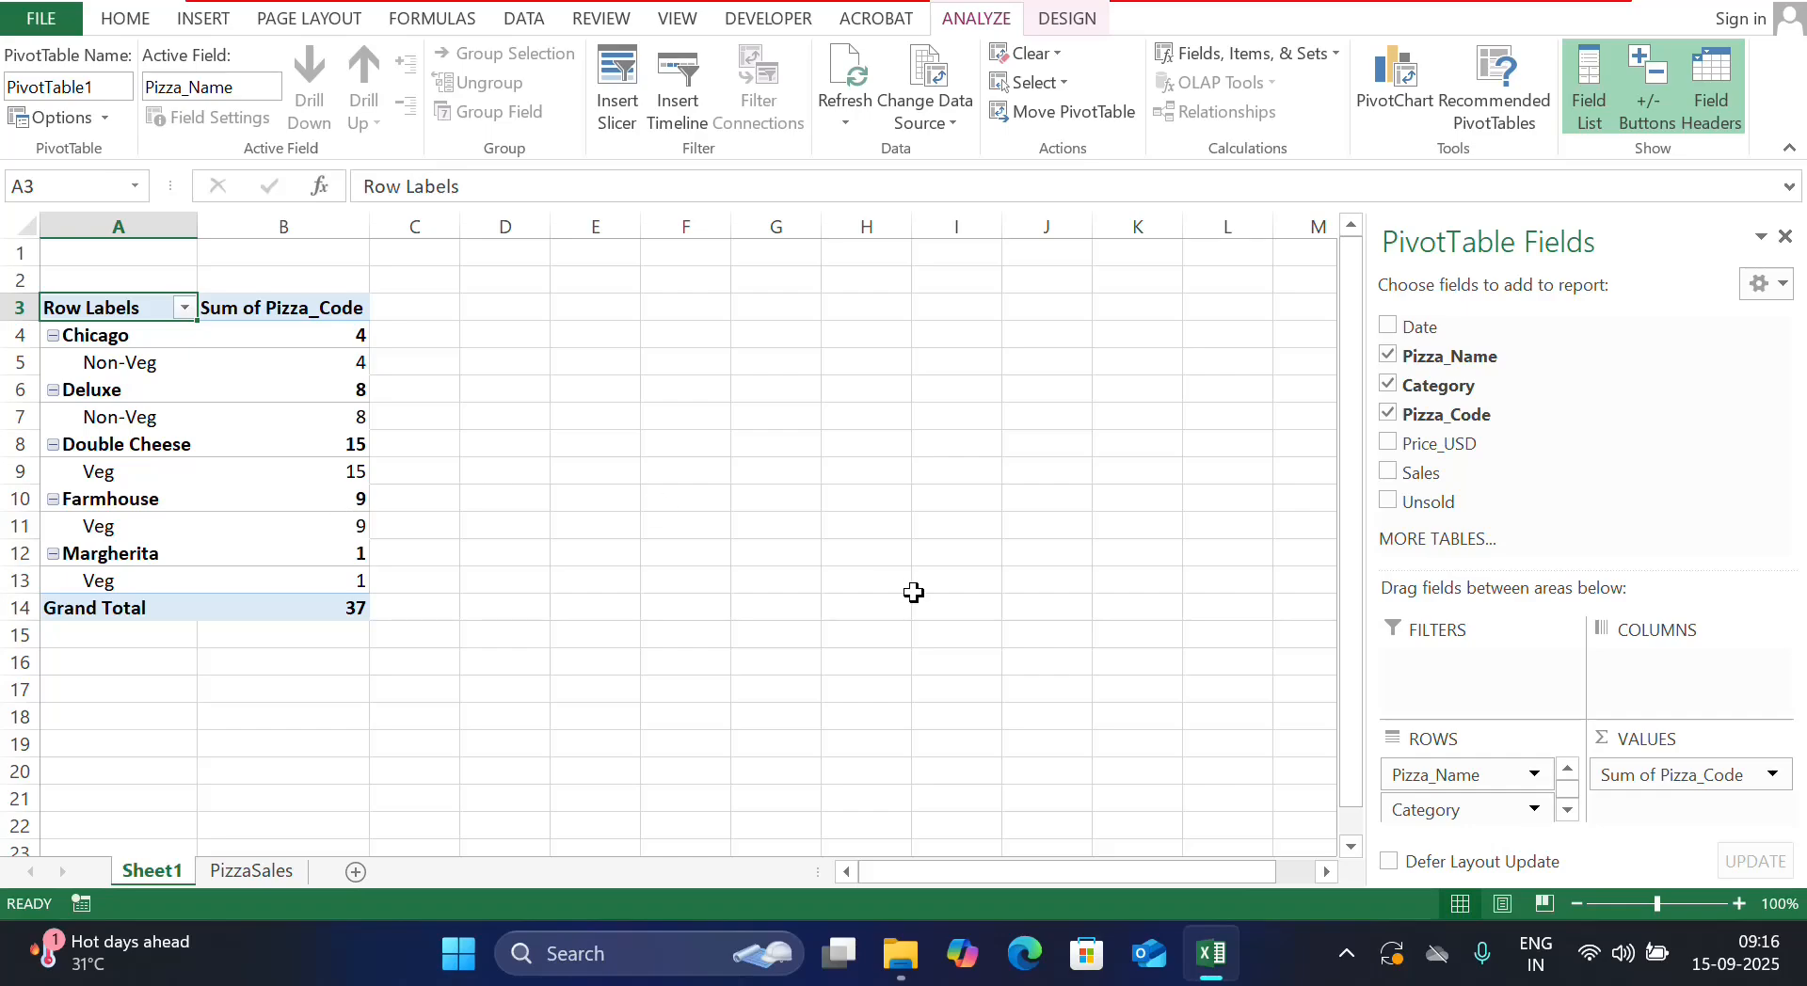
click(1389, 444)
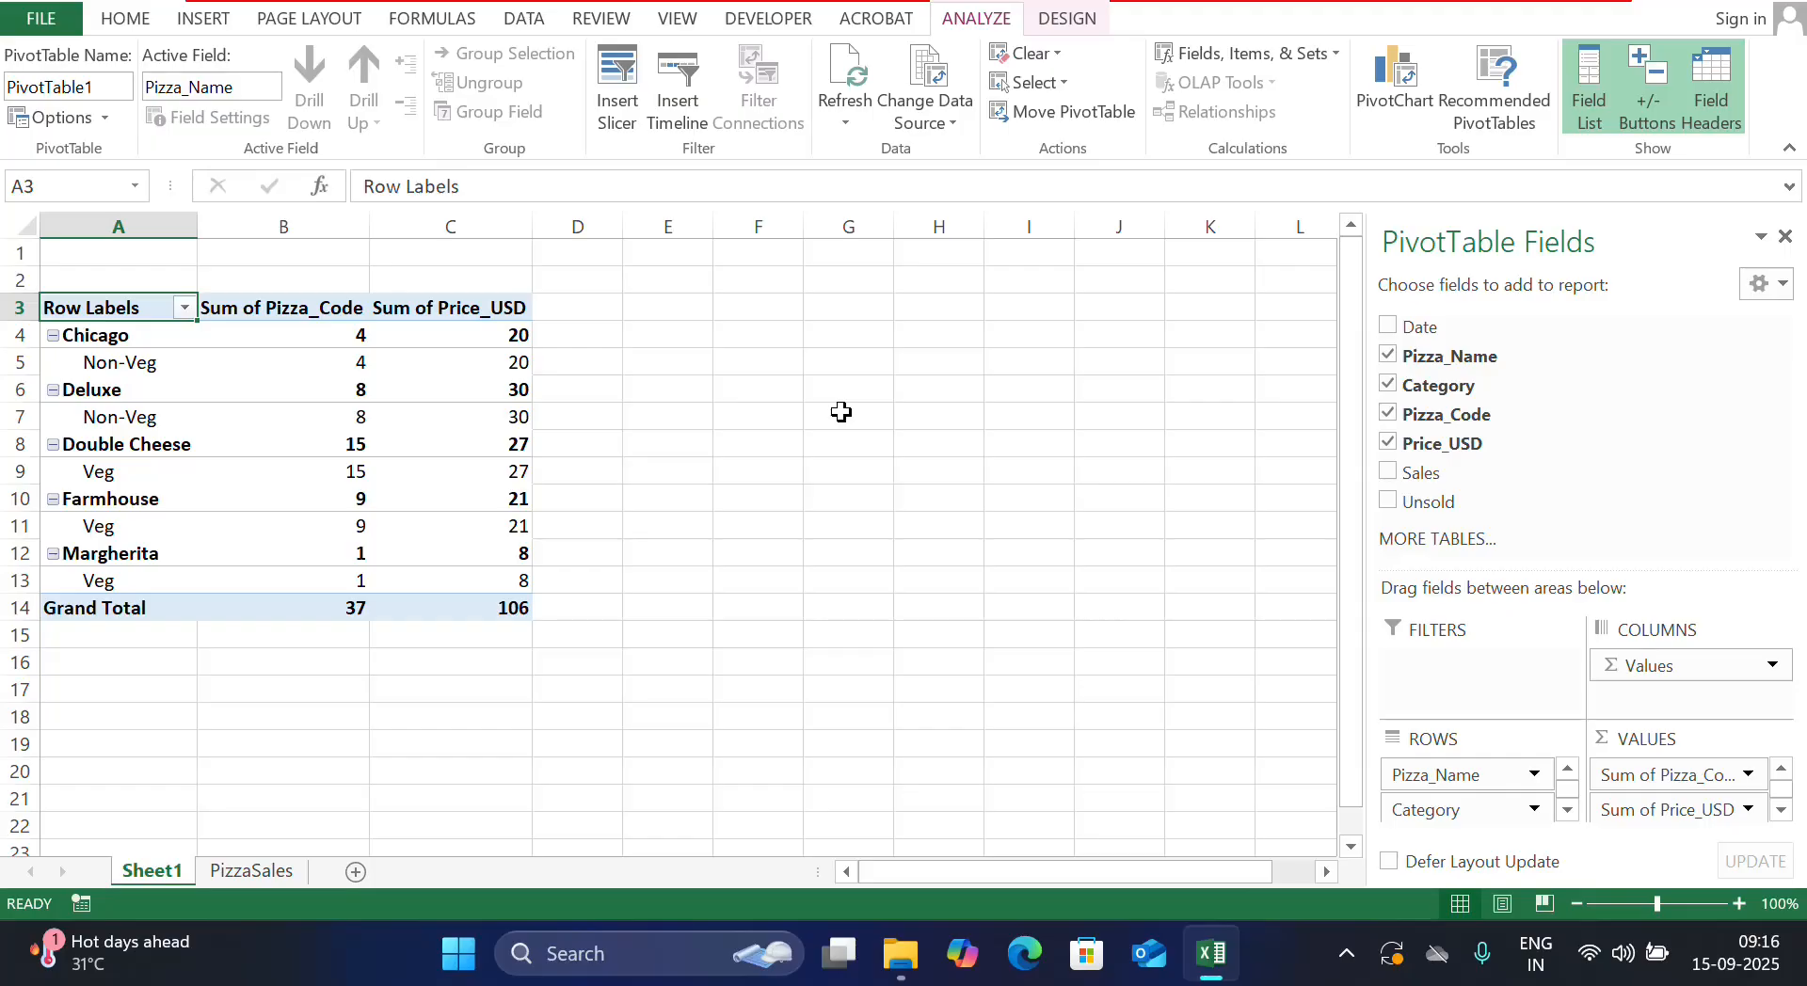
click(1387, 474)
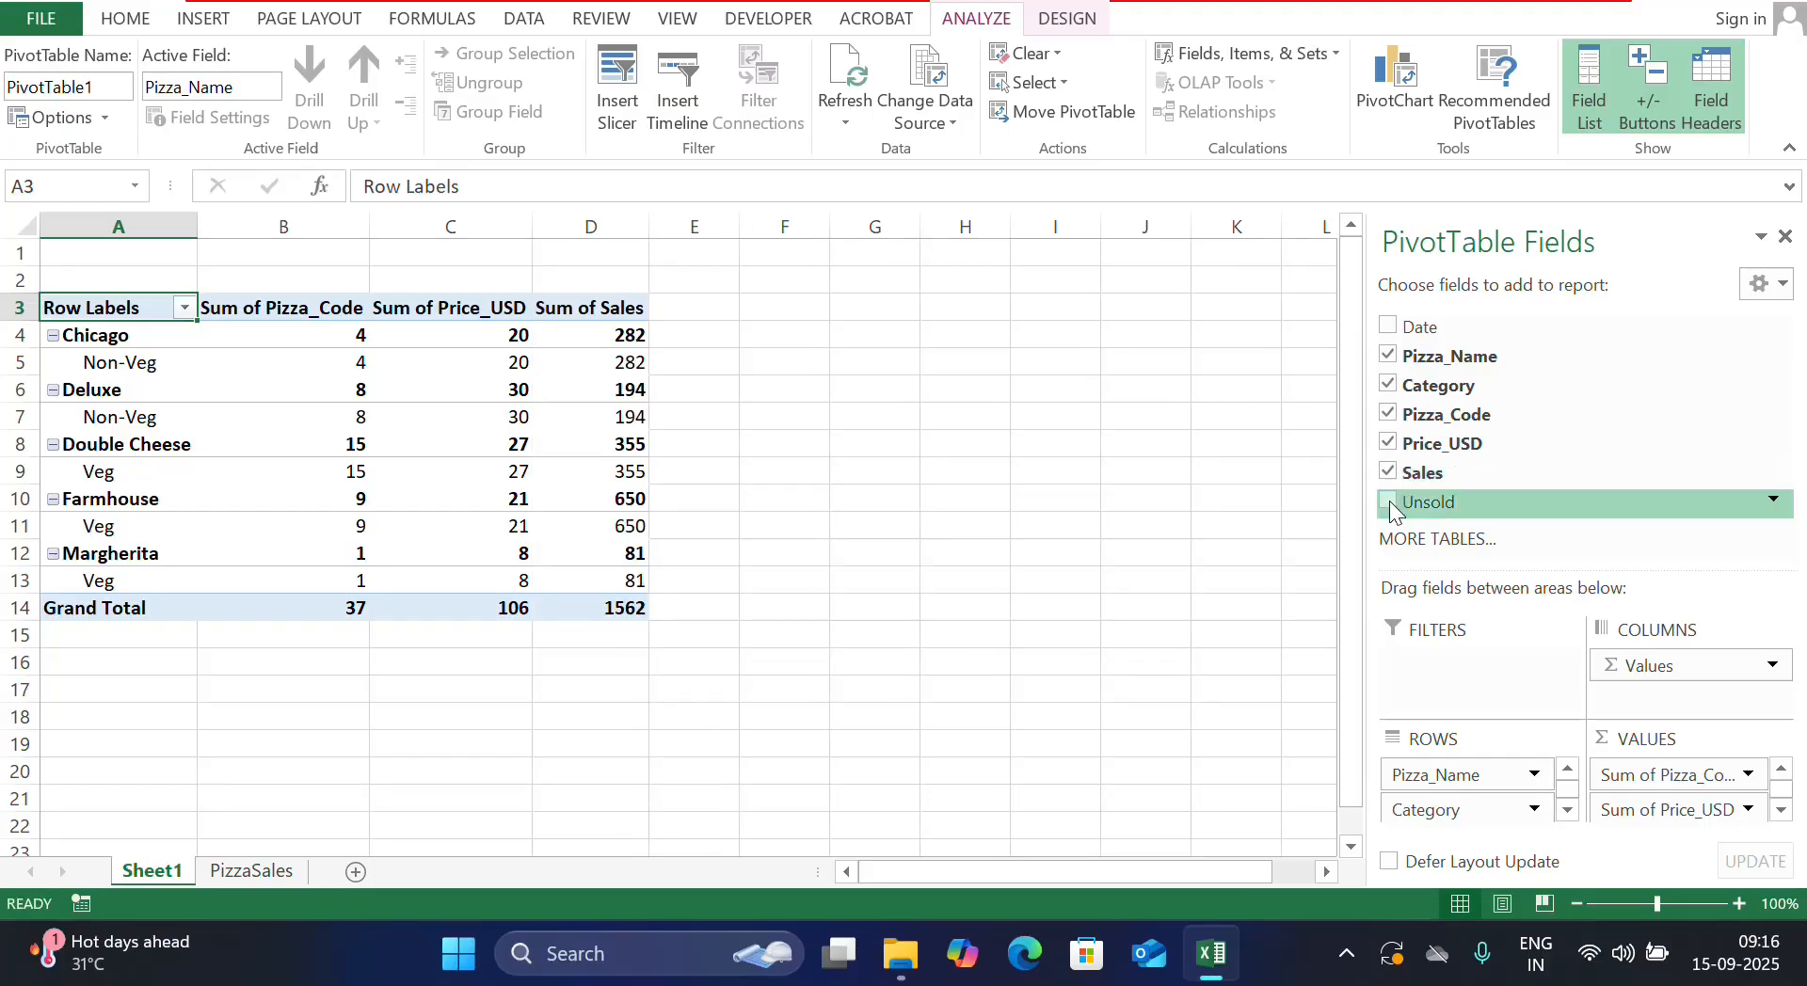
click(1390, 504)
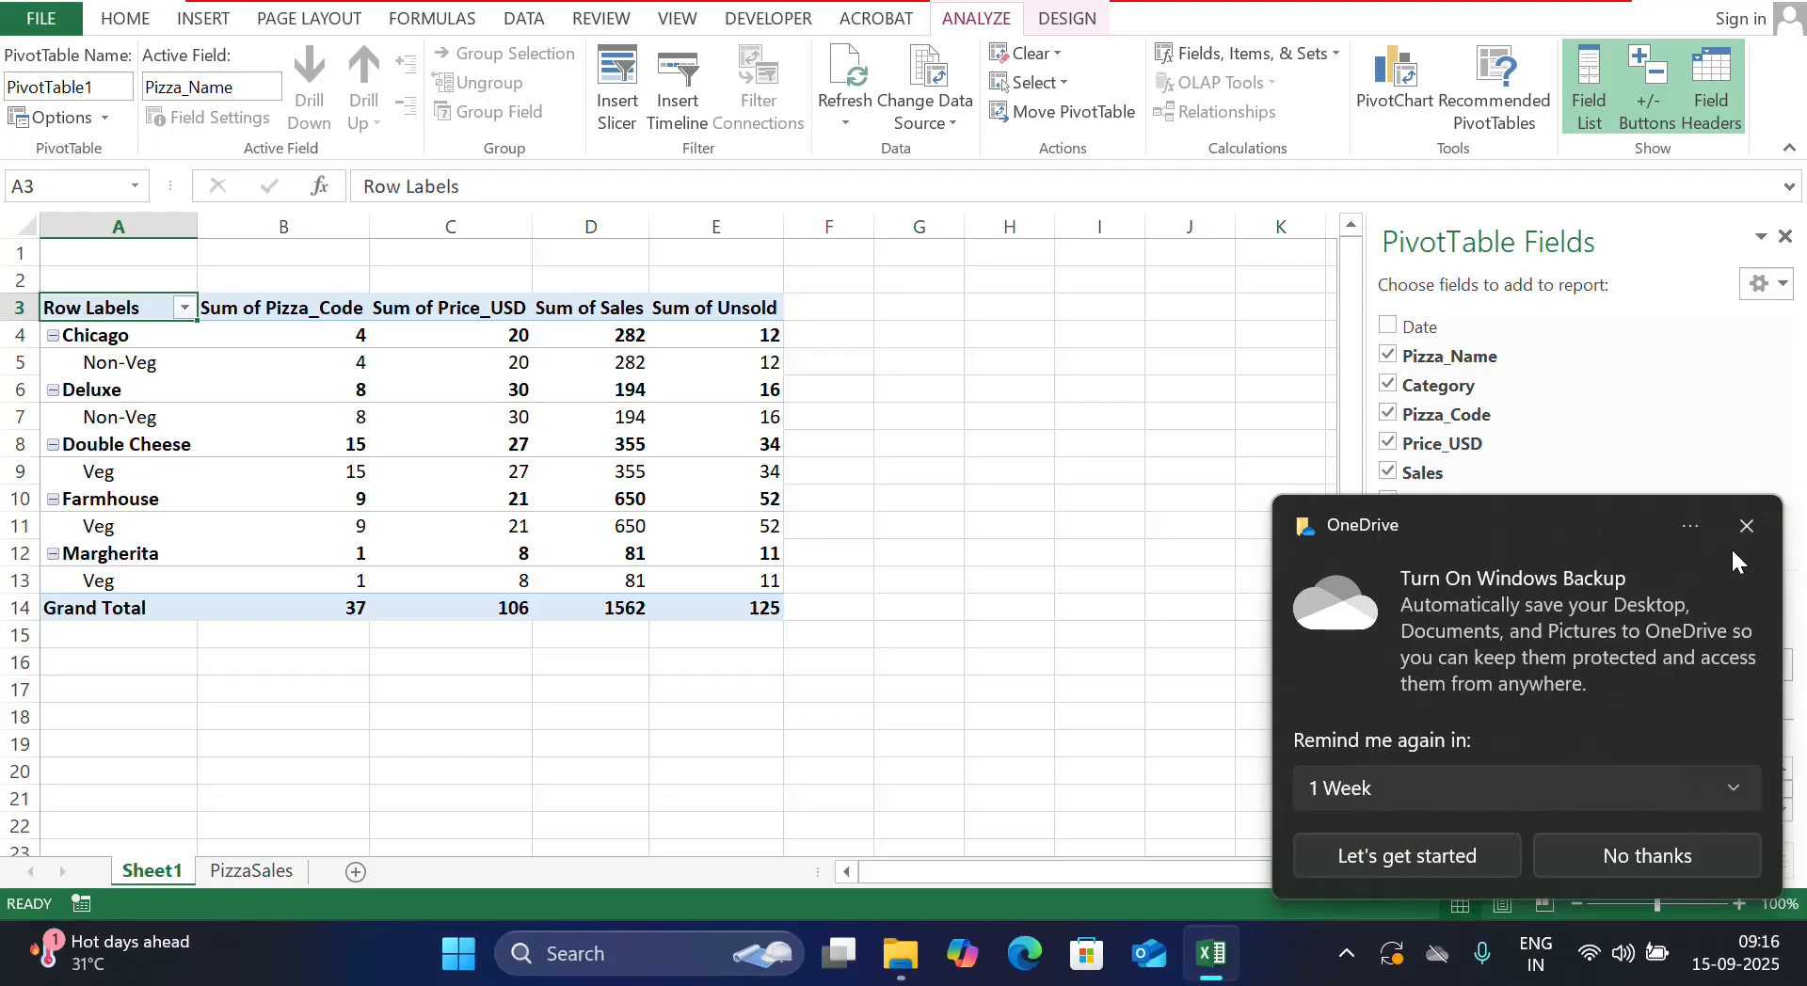
click(1745, 528)
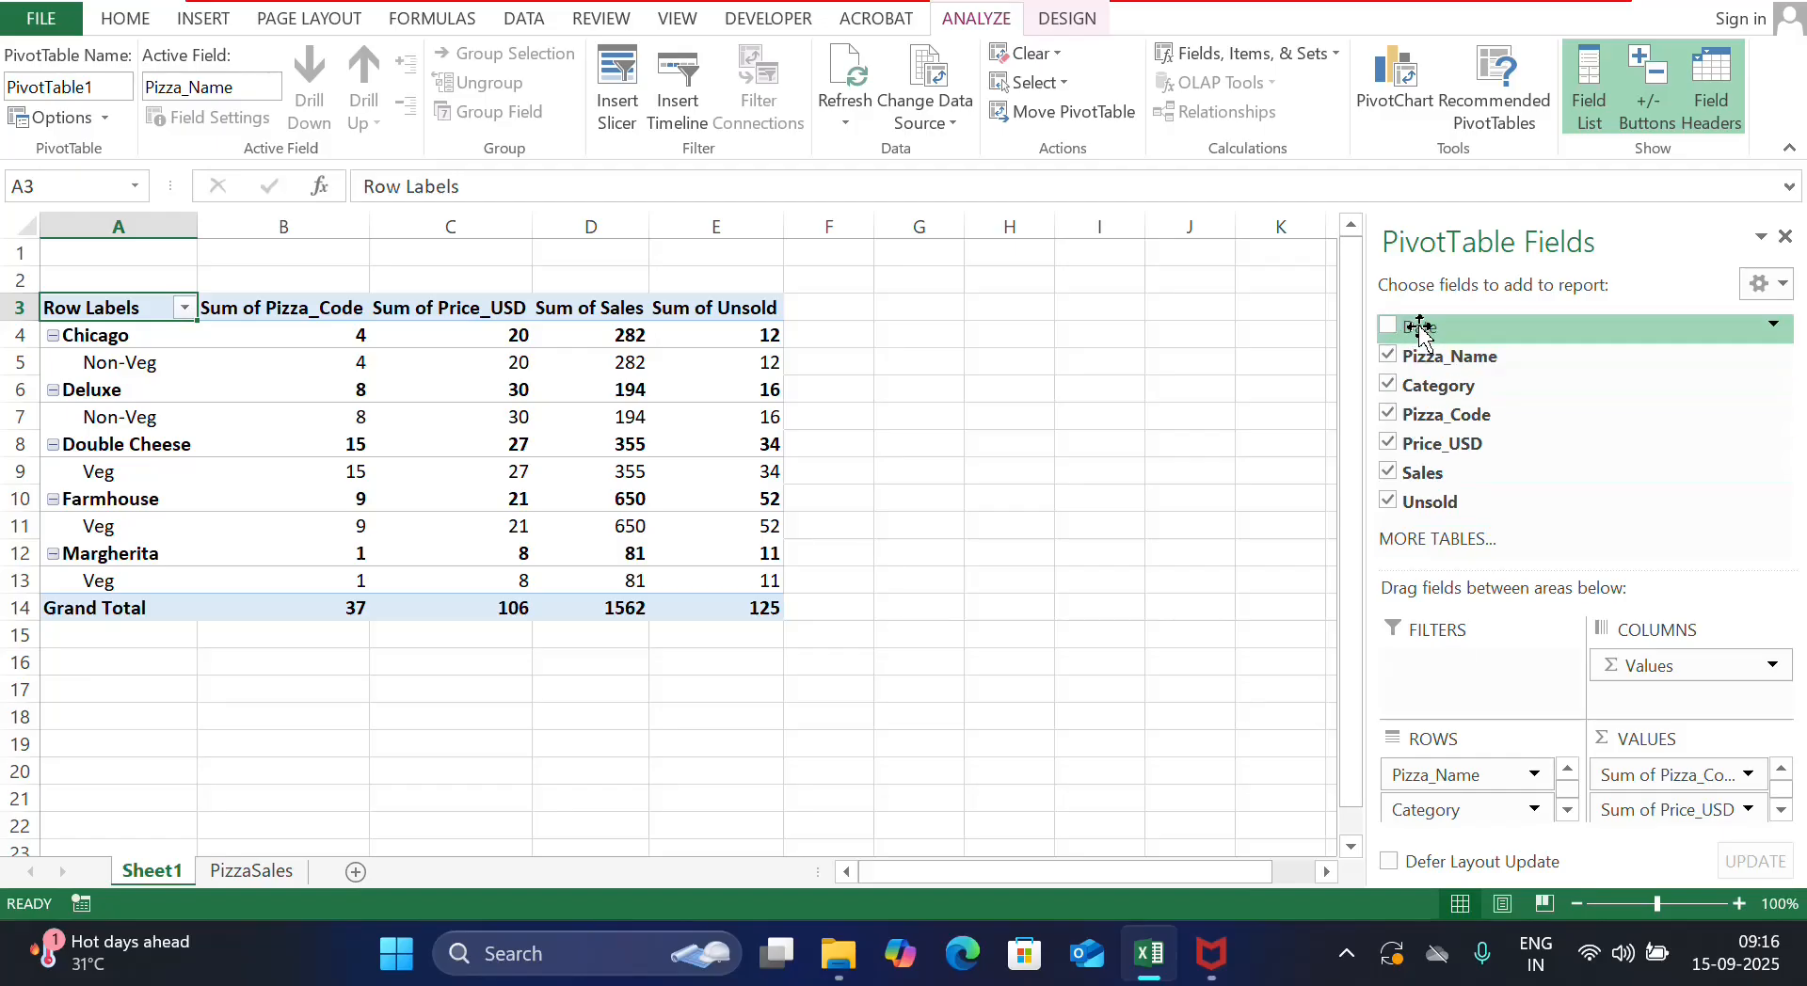
Add Date as a report filter and filter it to 03-01-2023 only
drag(1420, 331, 1447, 670)
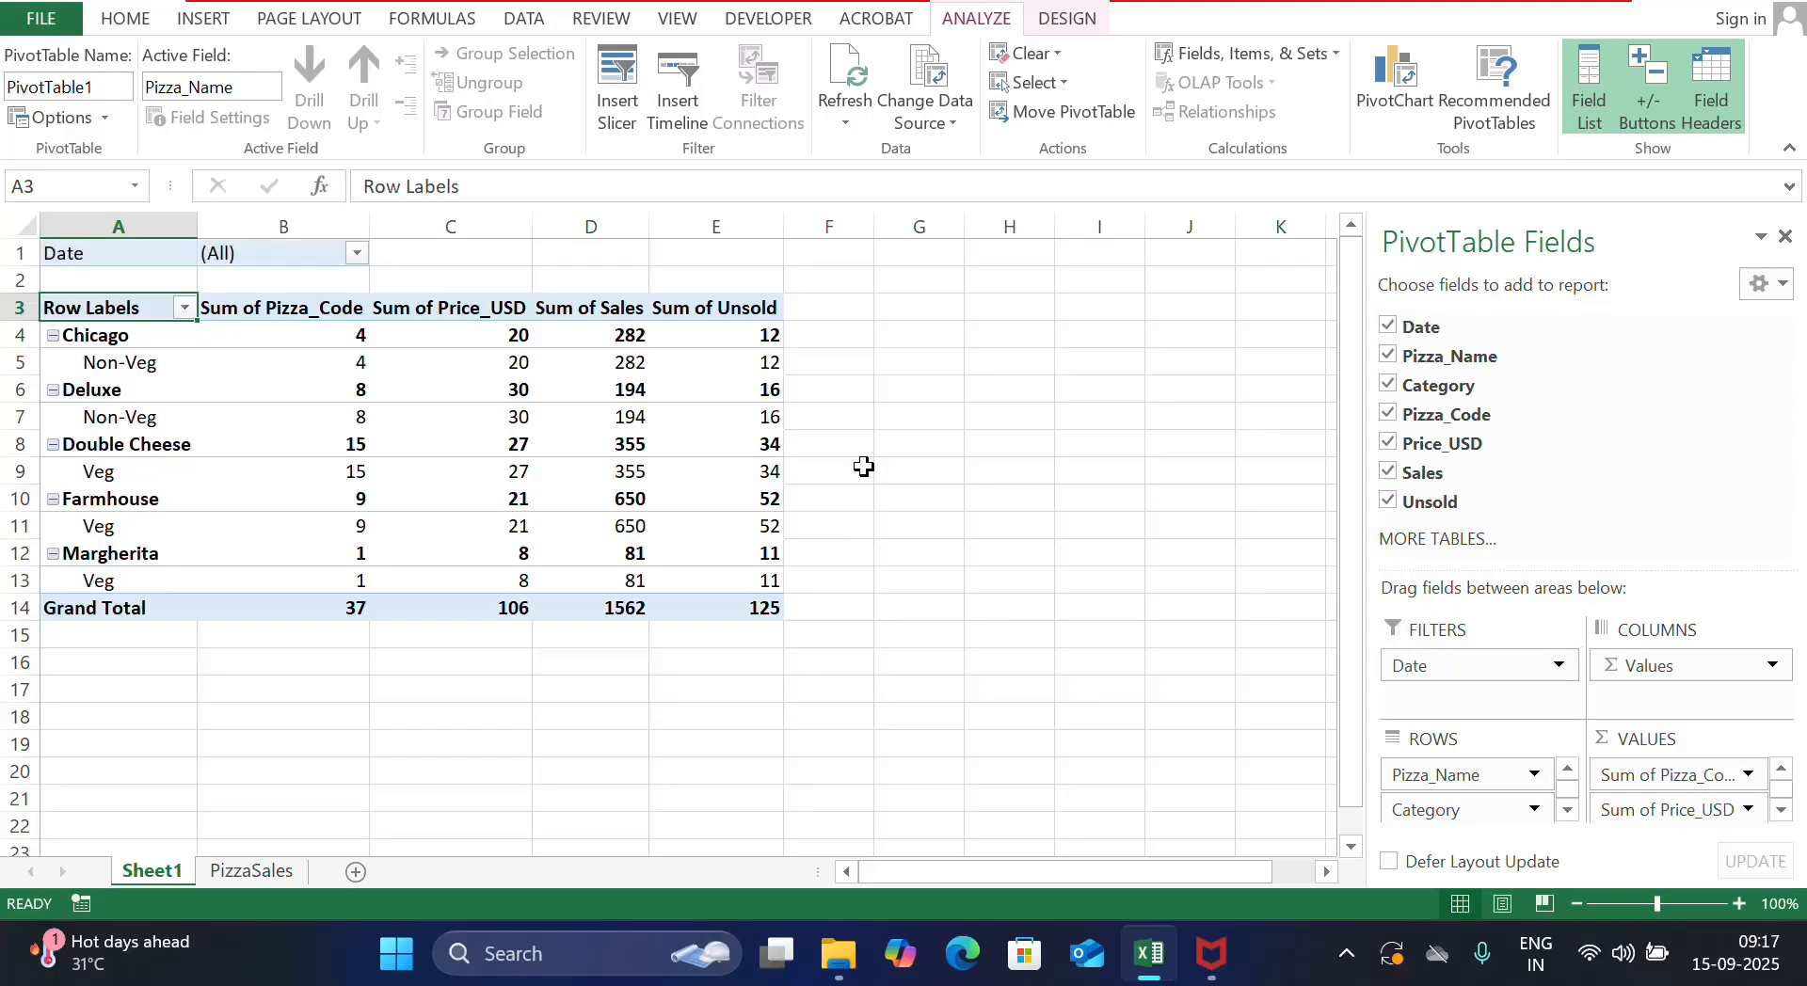
click(355, 254)
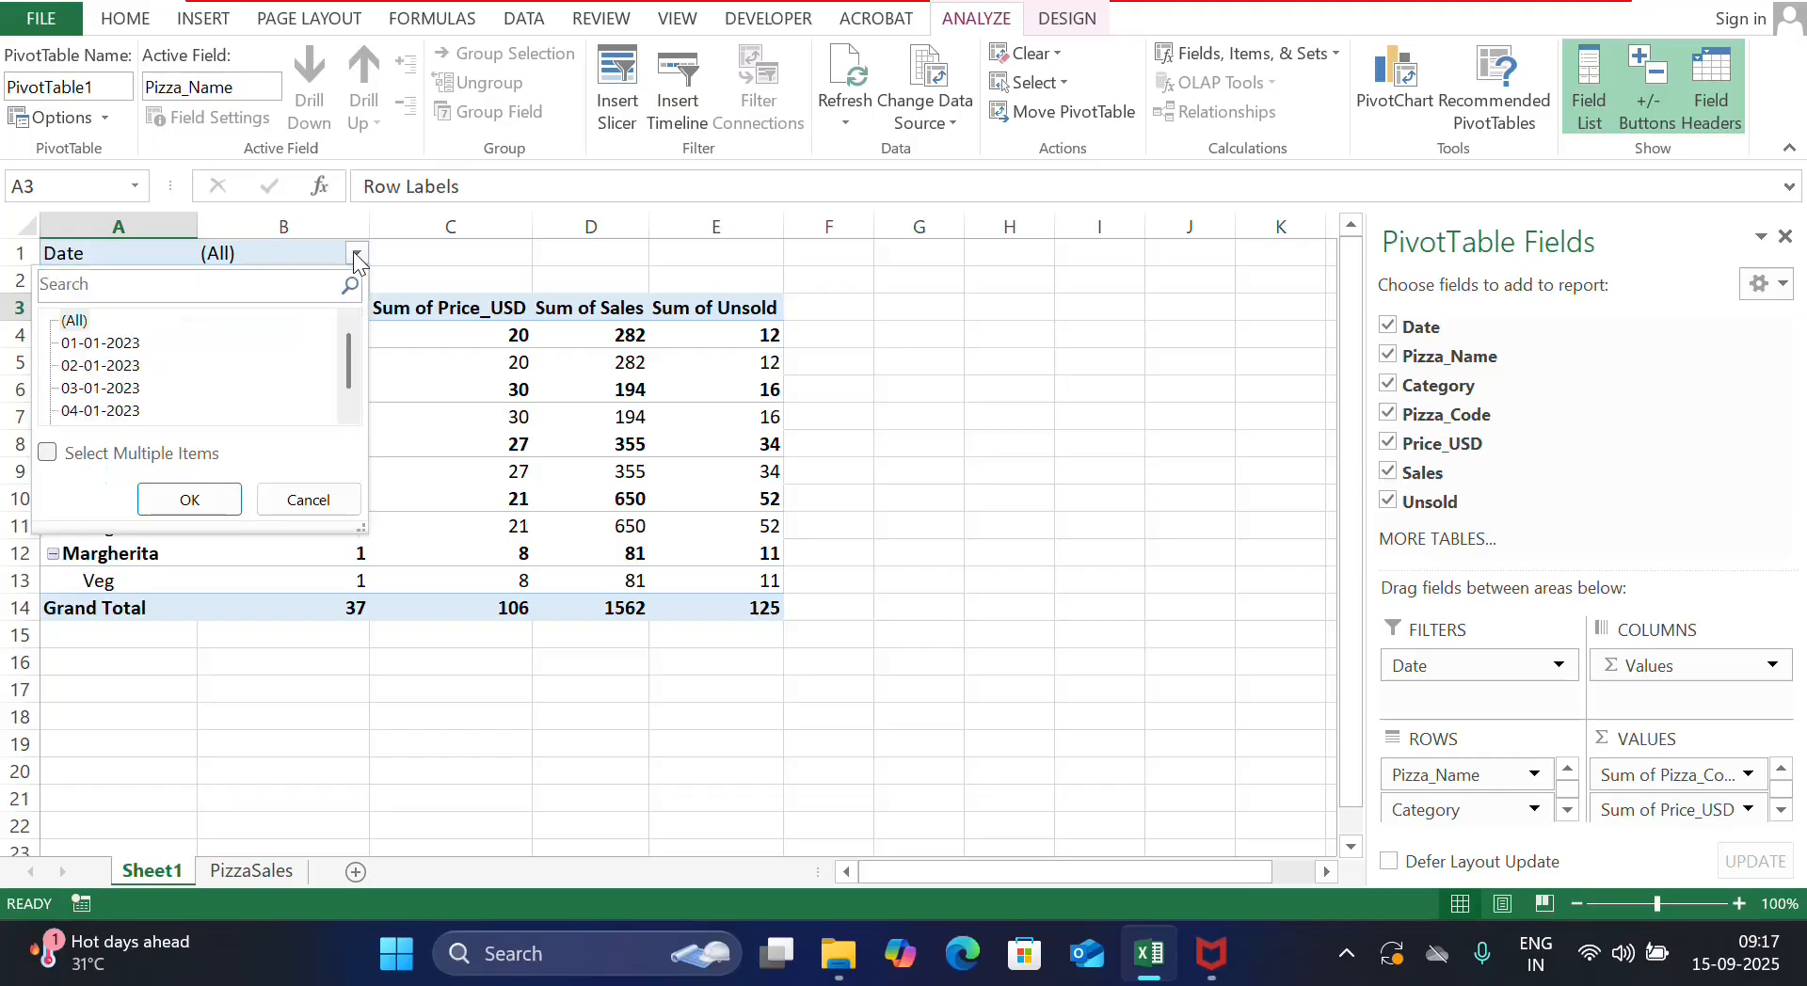
click(47, 453)
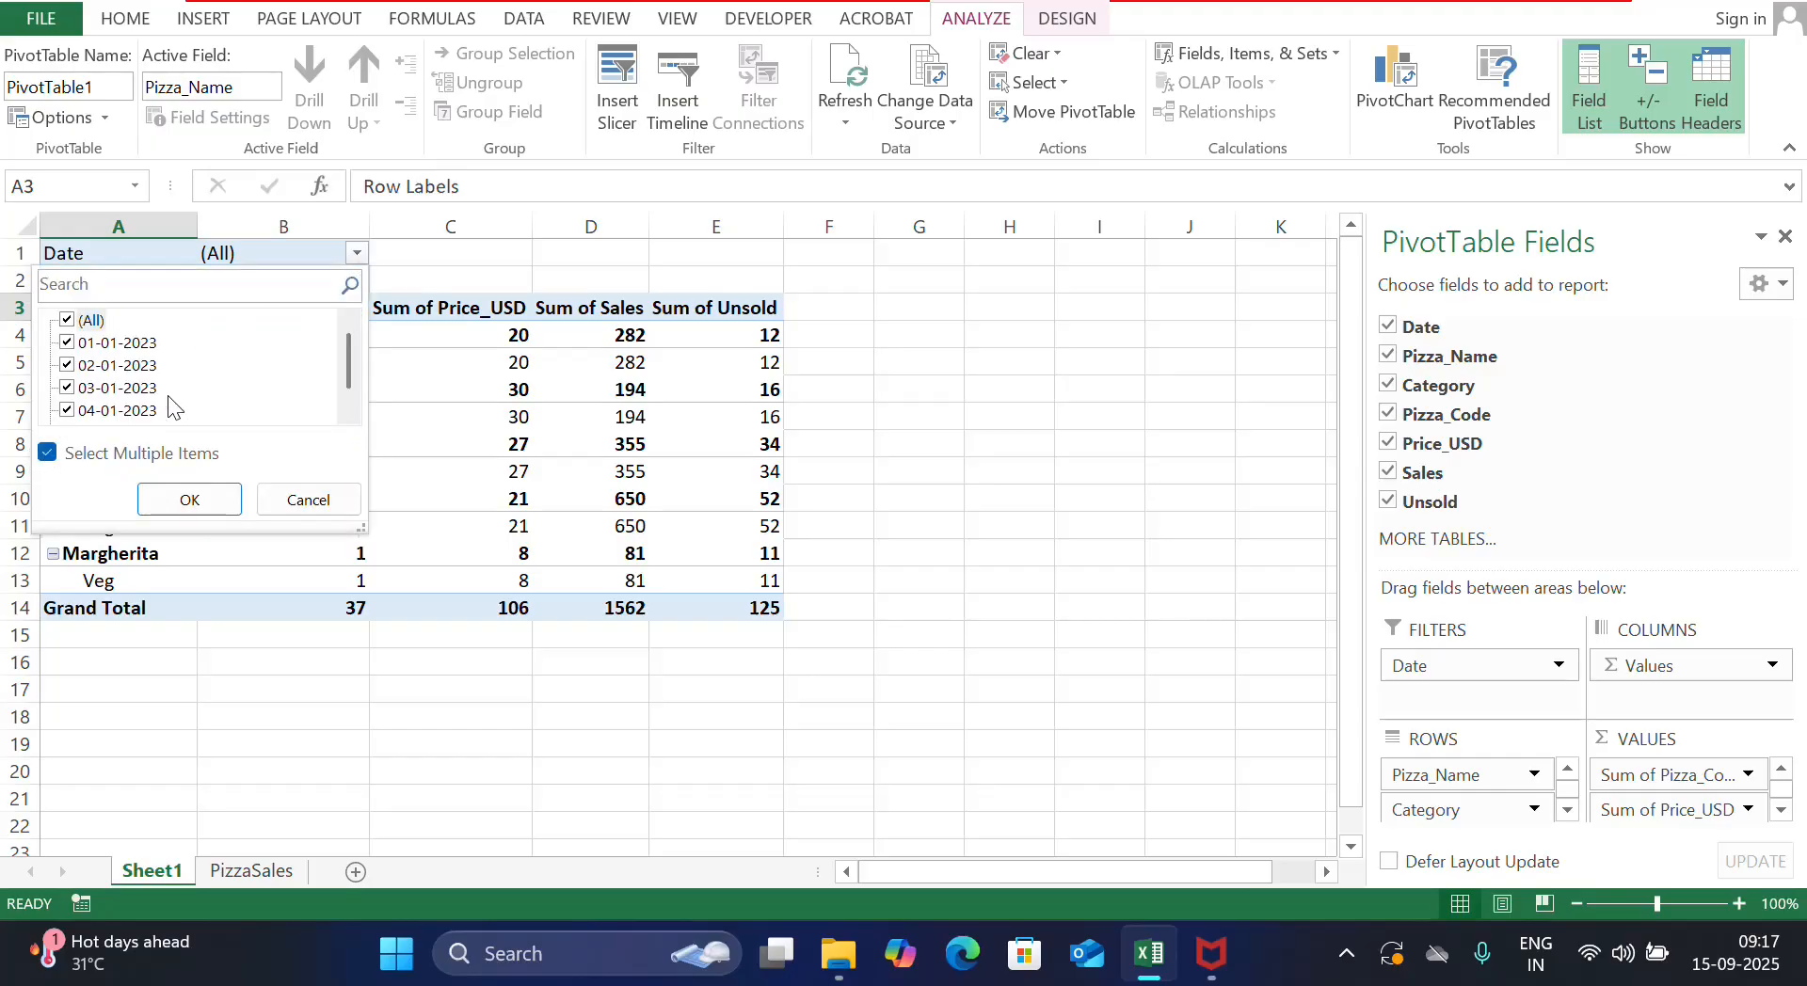
click(73, 389)
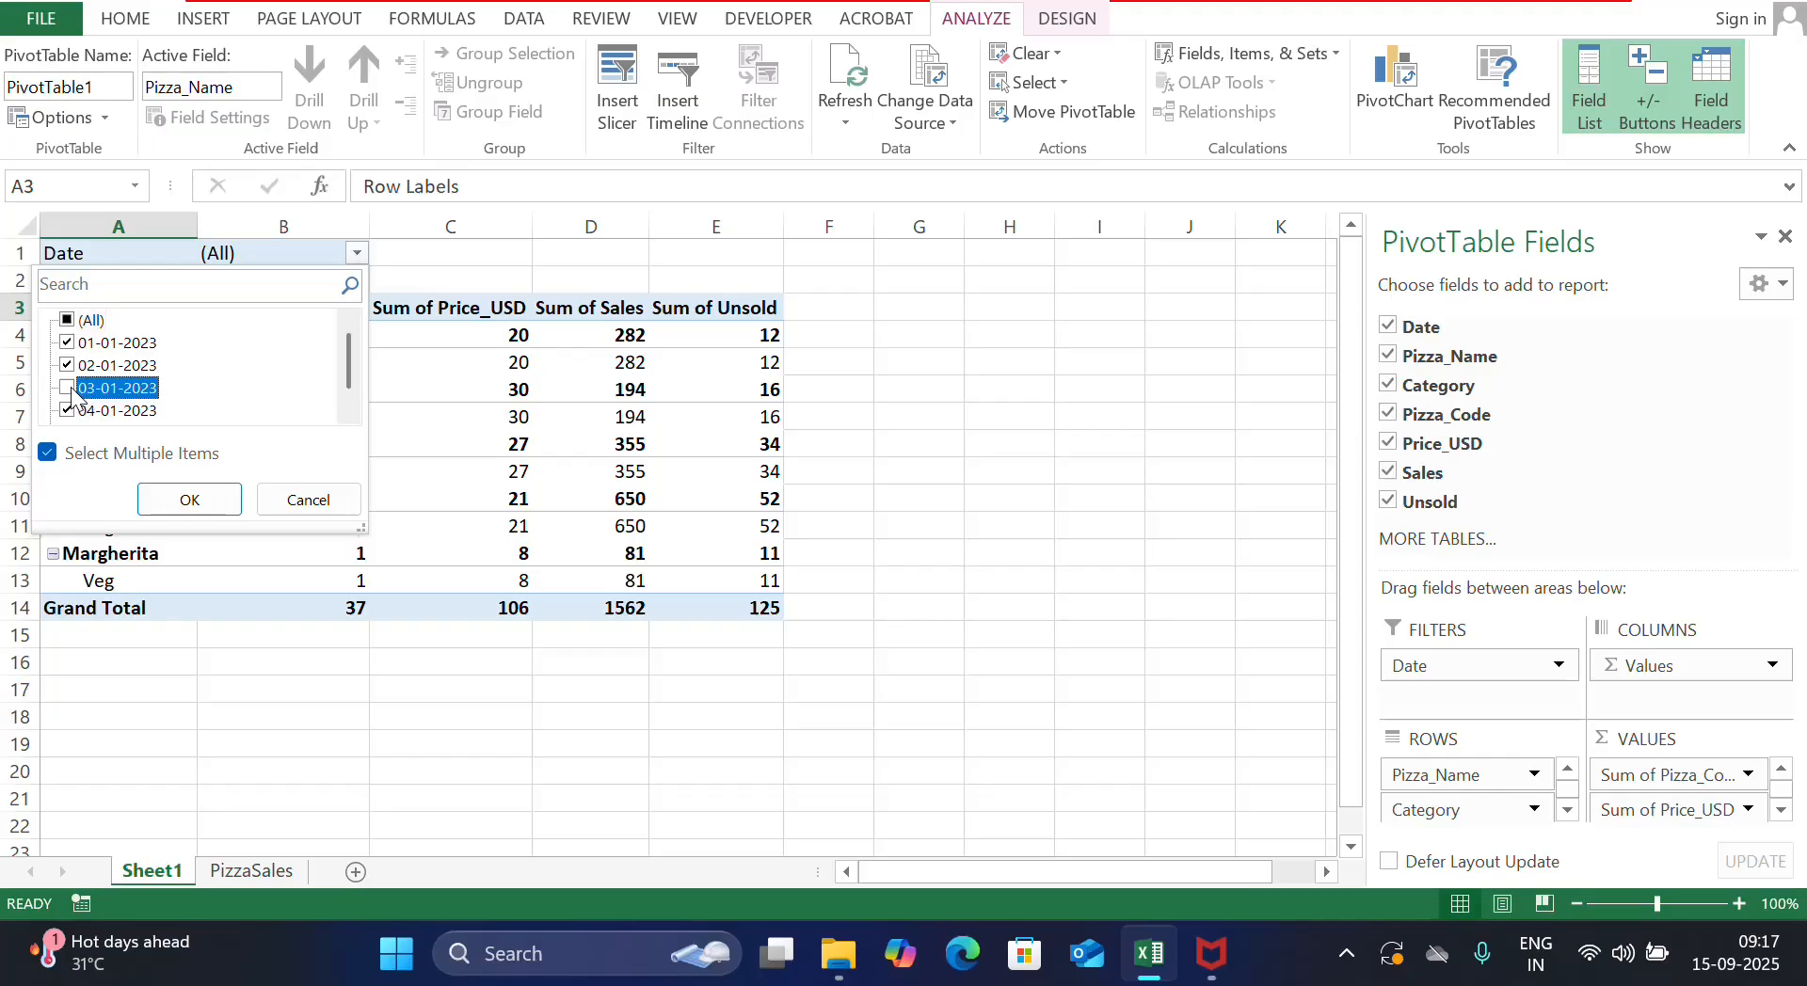
click(67, 321)
click(67, 322)
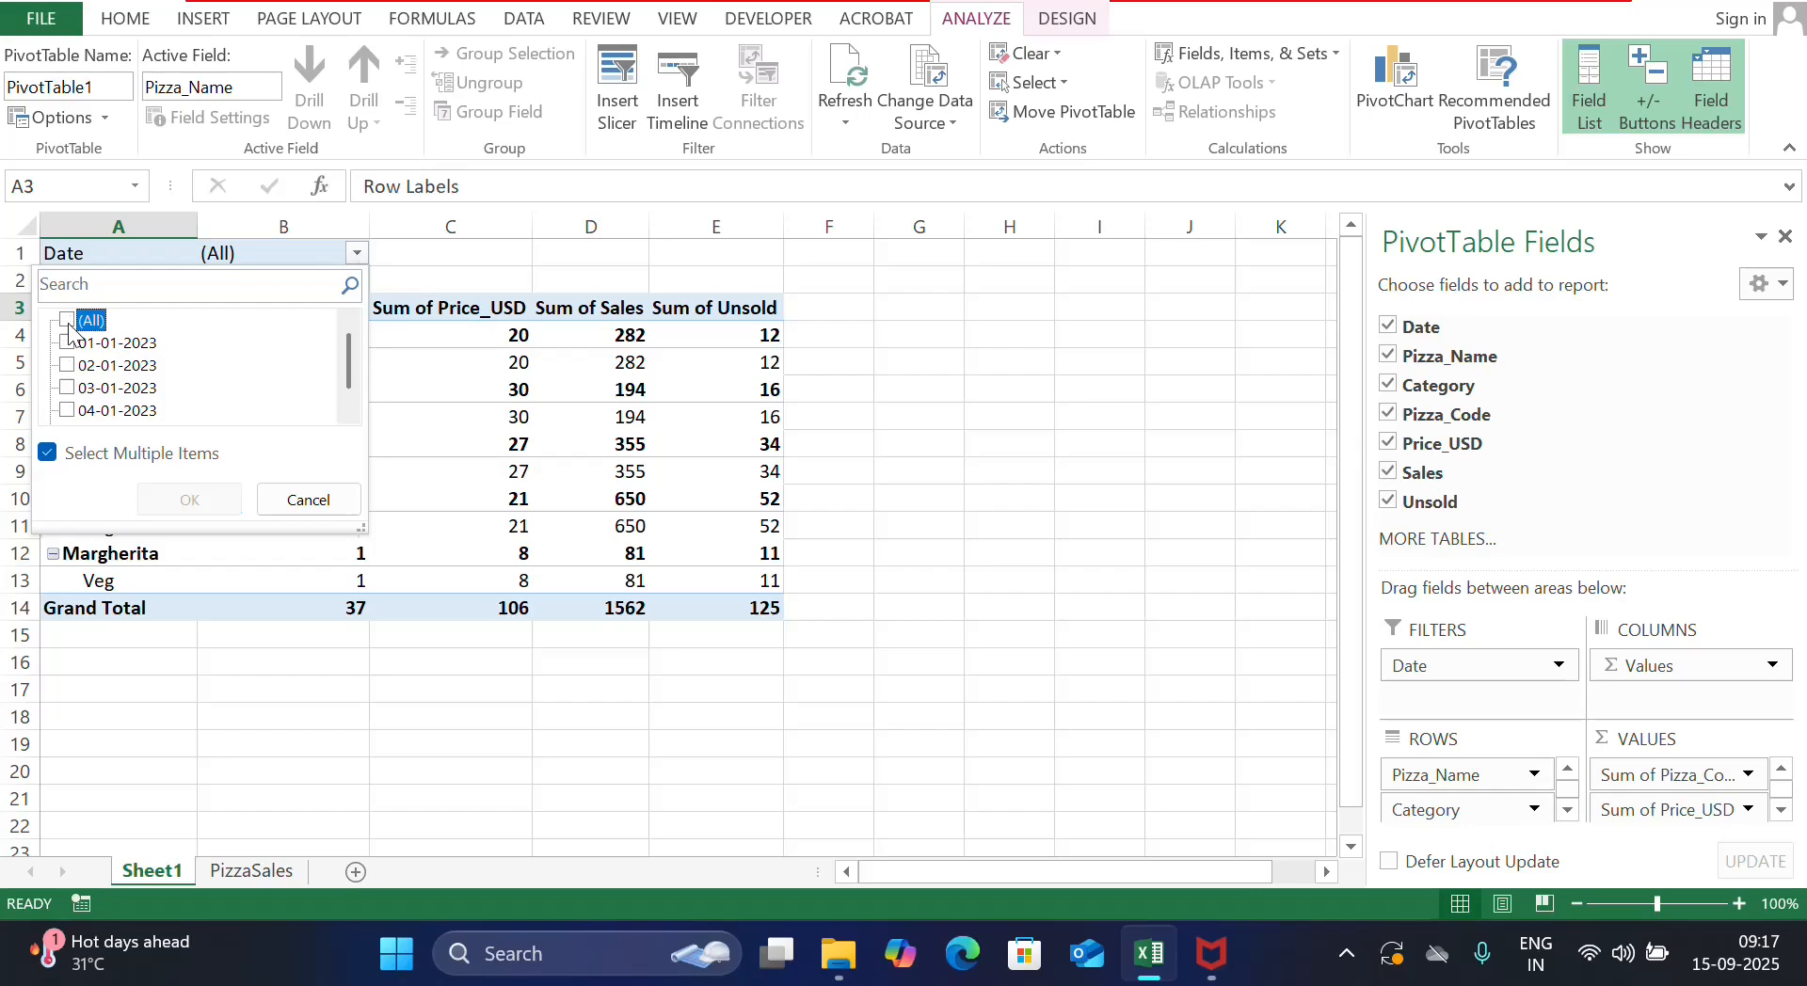
click(66, 389)
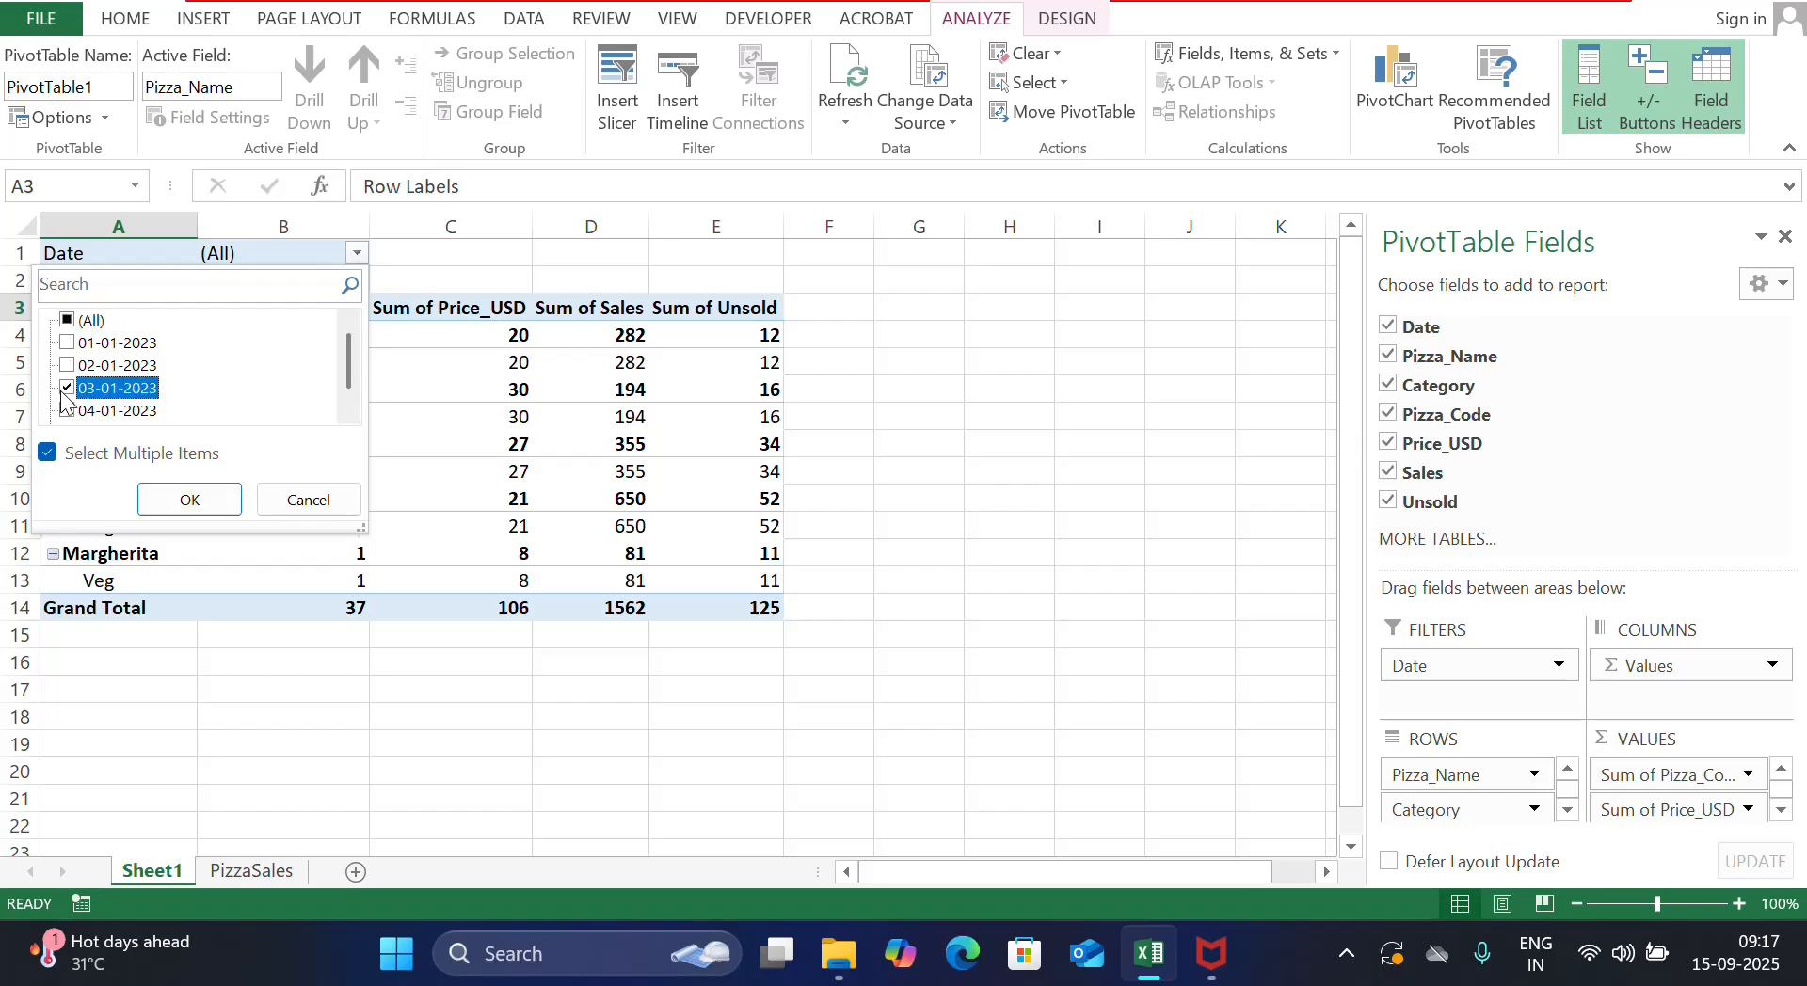
click(214, 500)
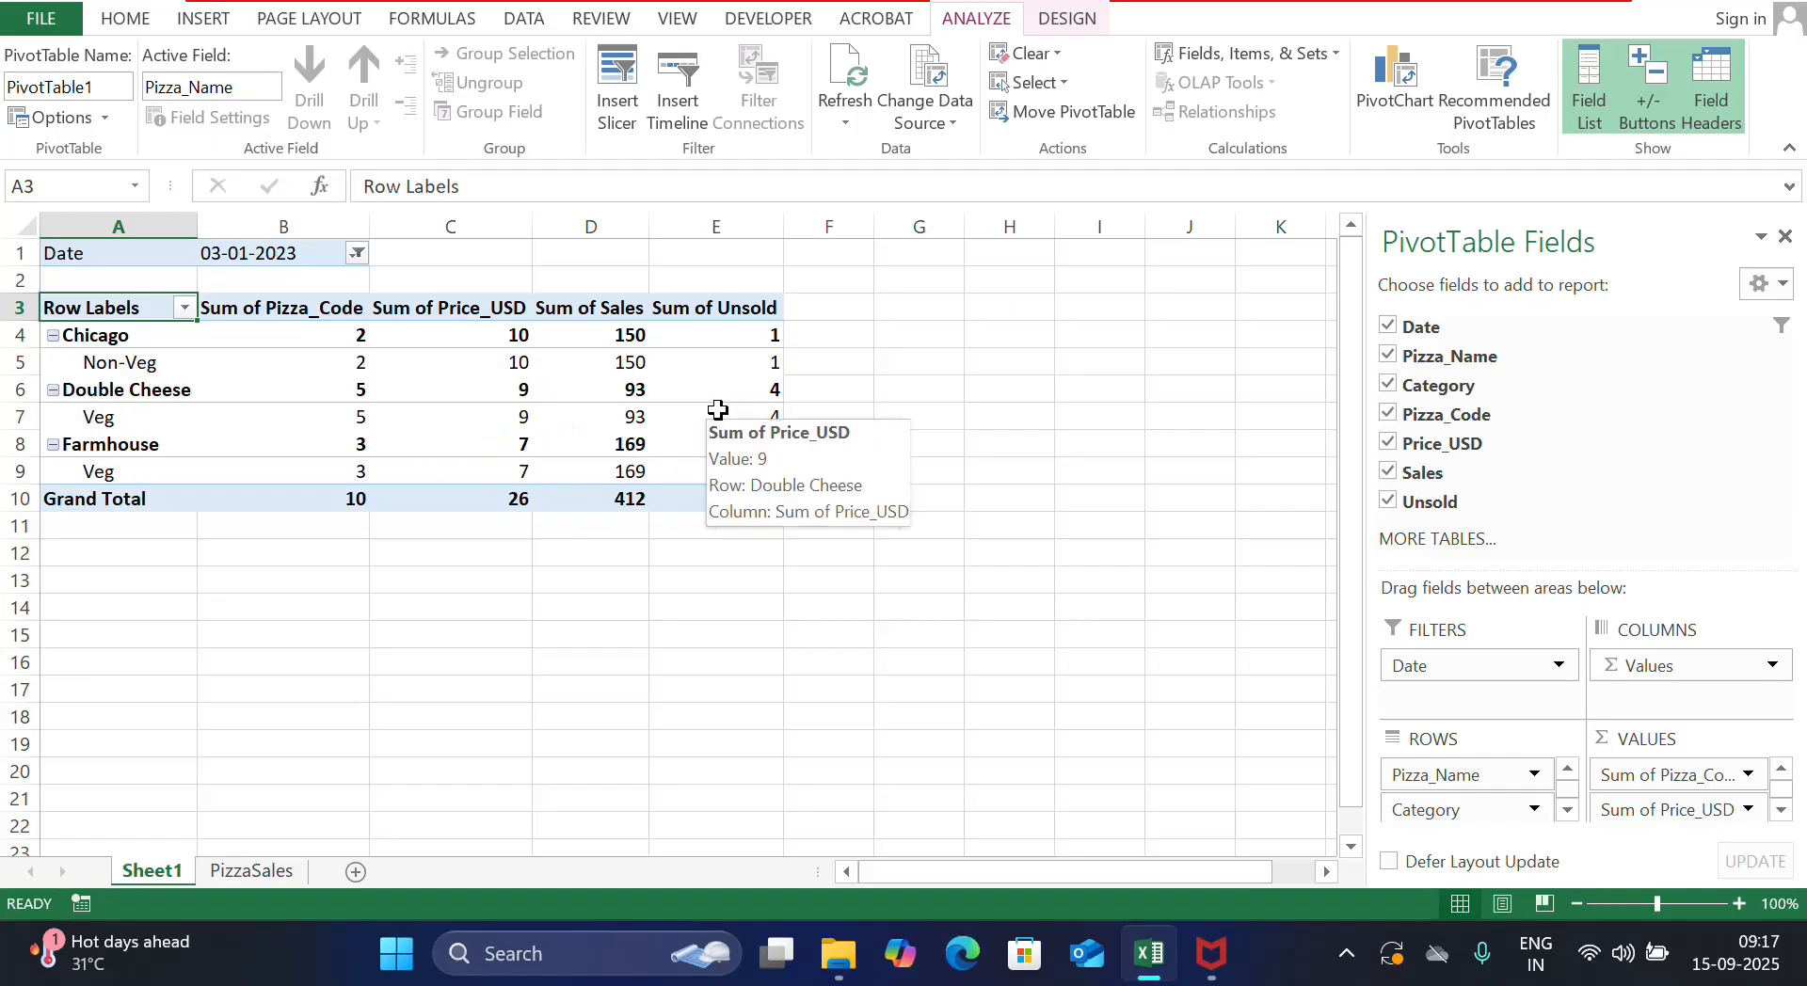
Reset the Date filter to (All) so every date is included again
click(356, 253)
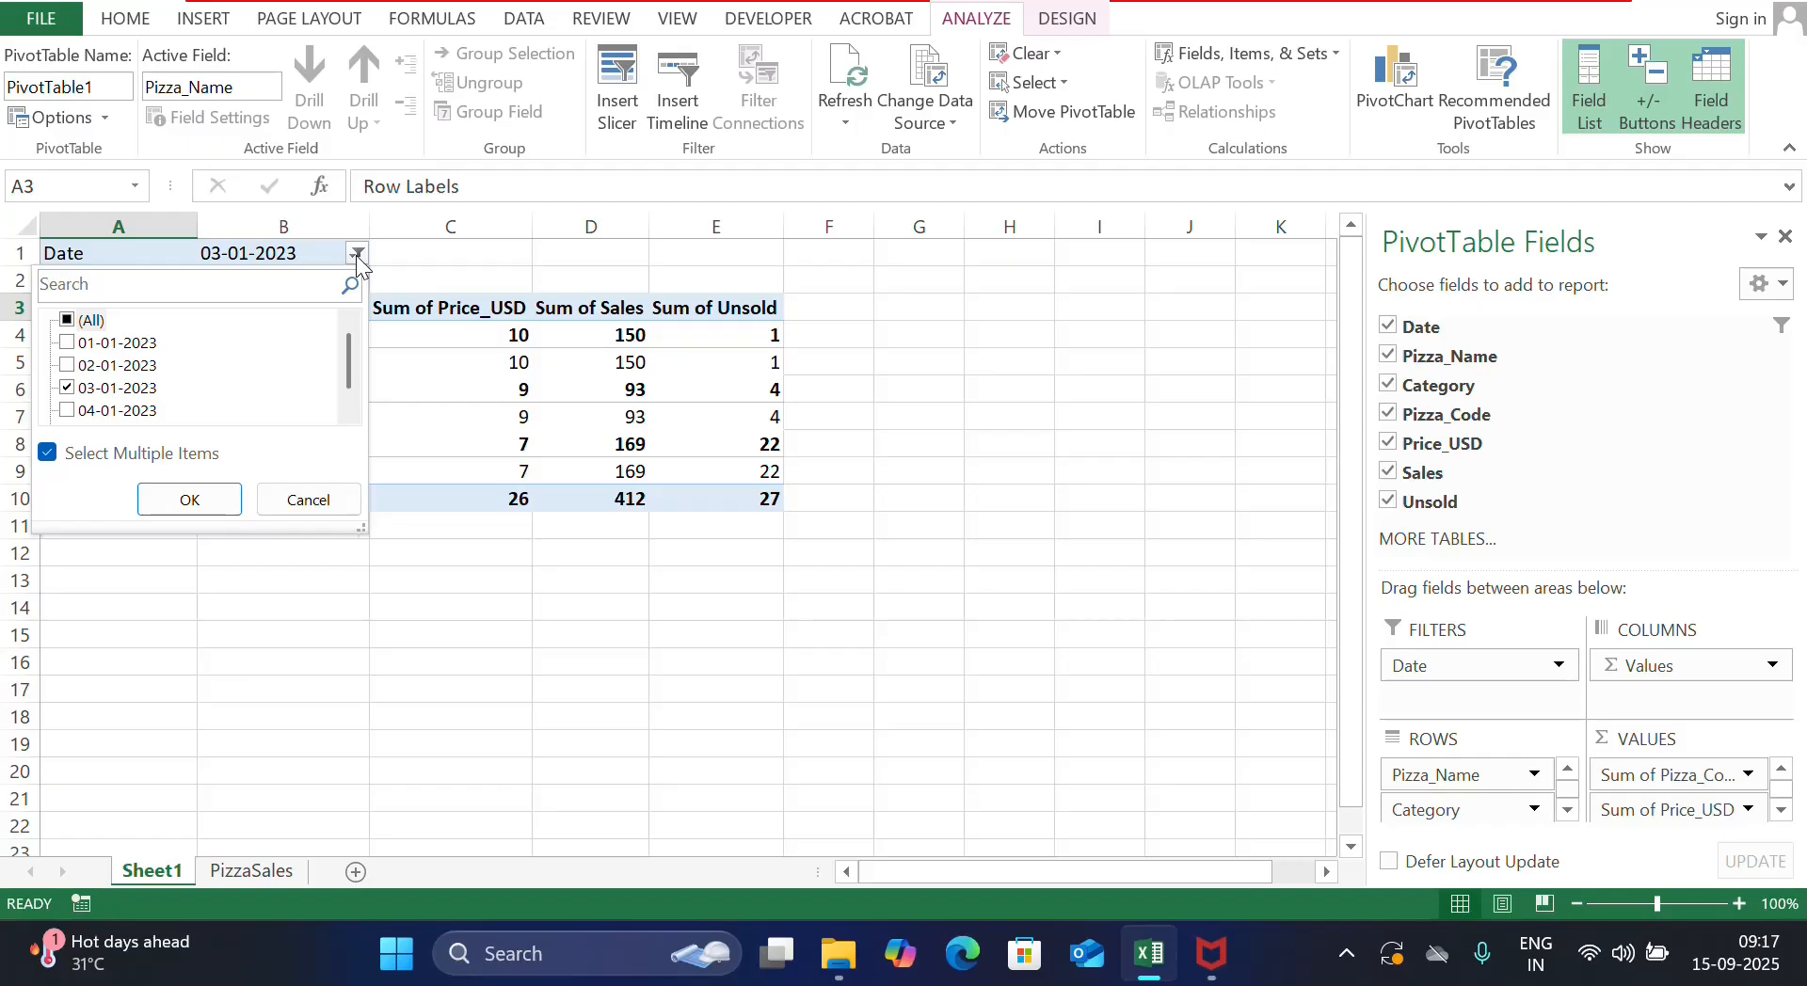
click(68, 321)
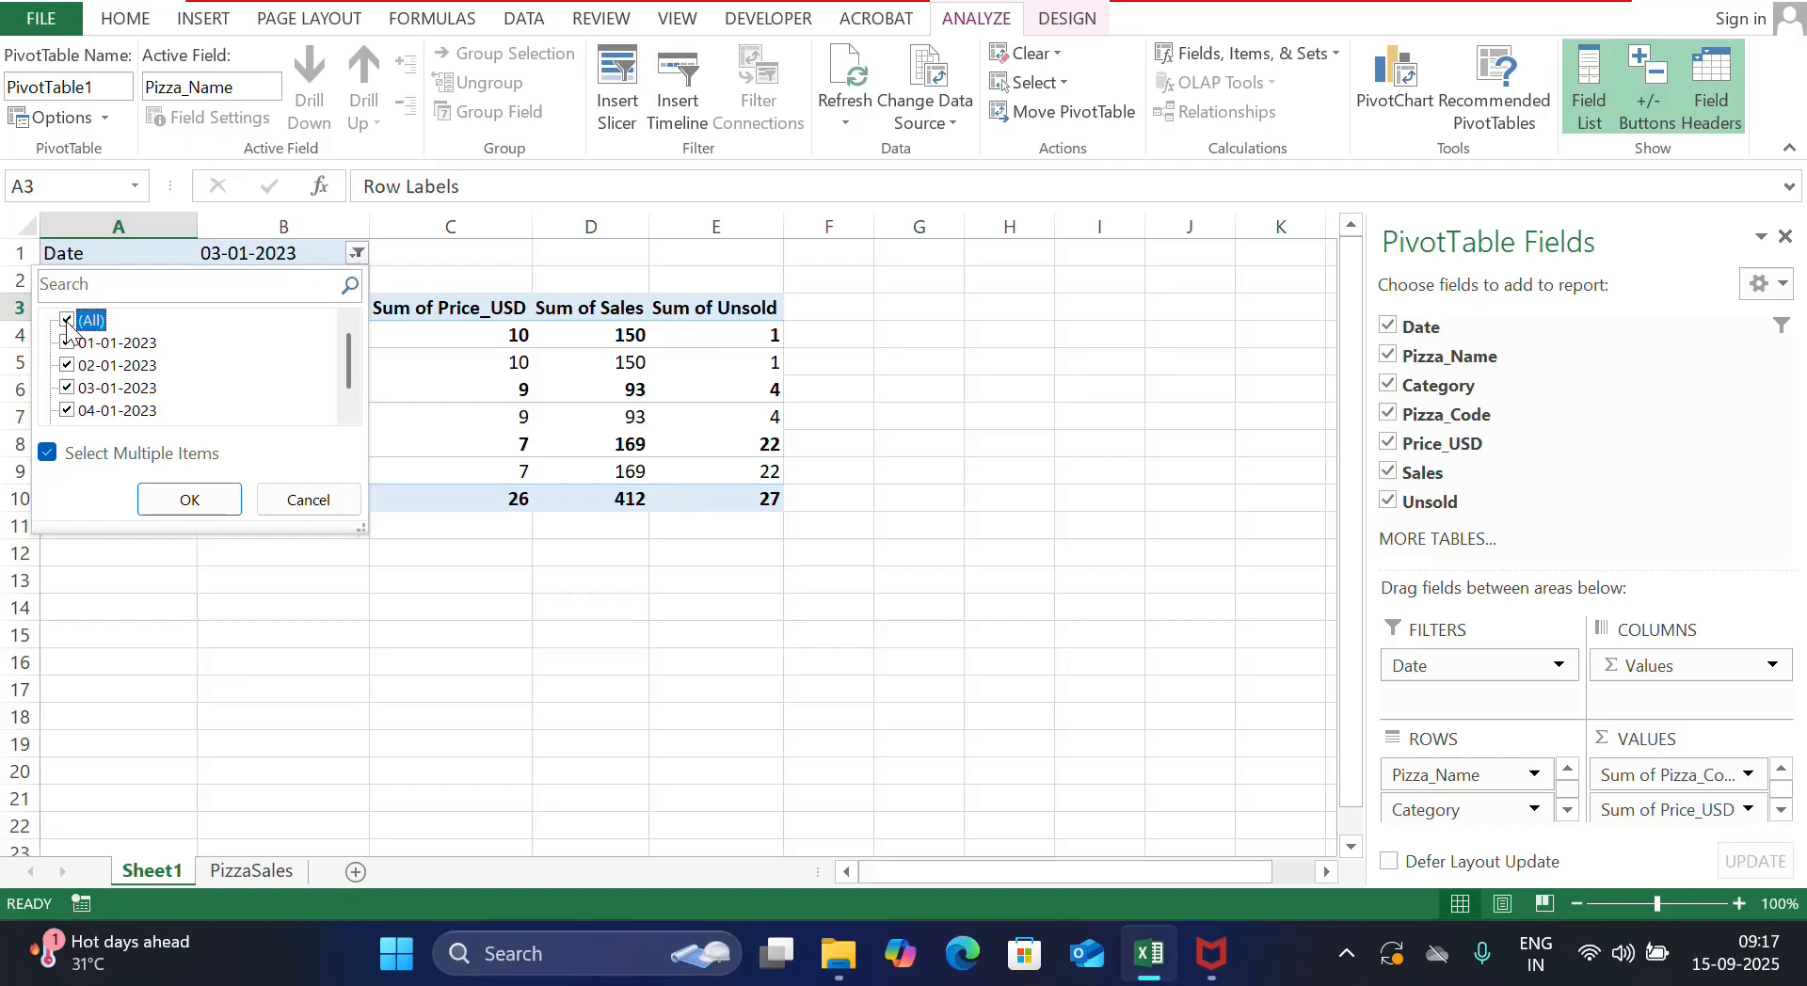
click(189, 500)
click(1741, 677)
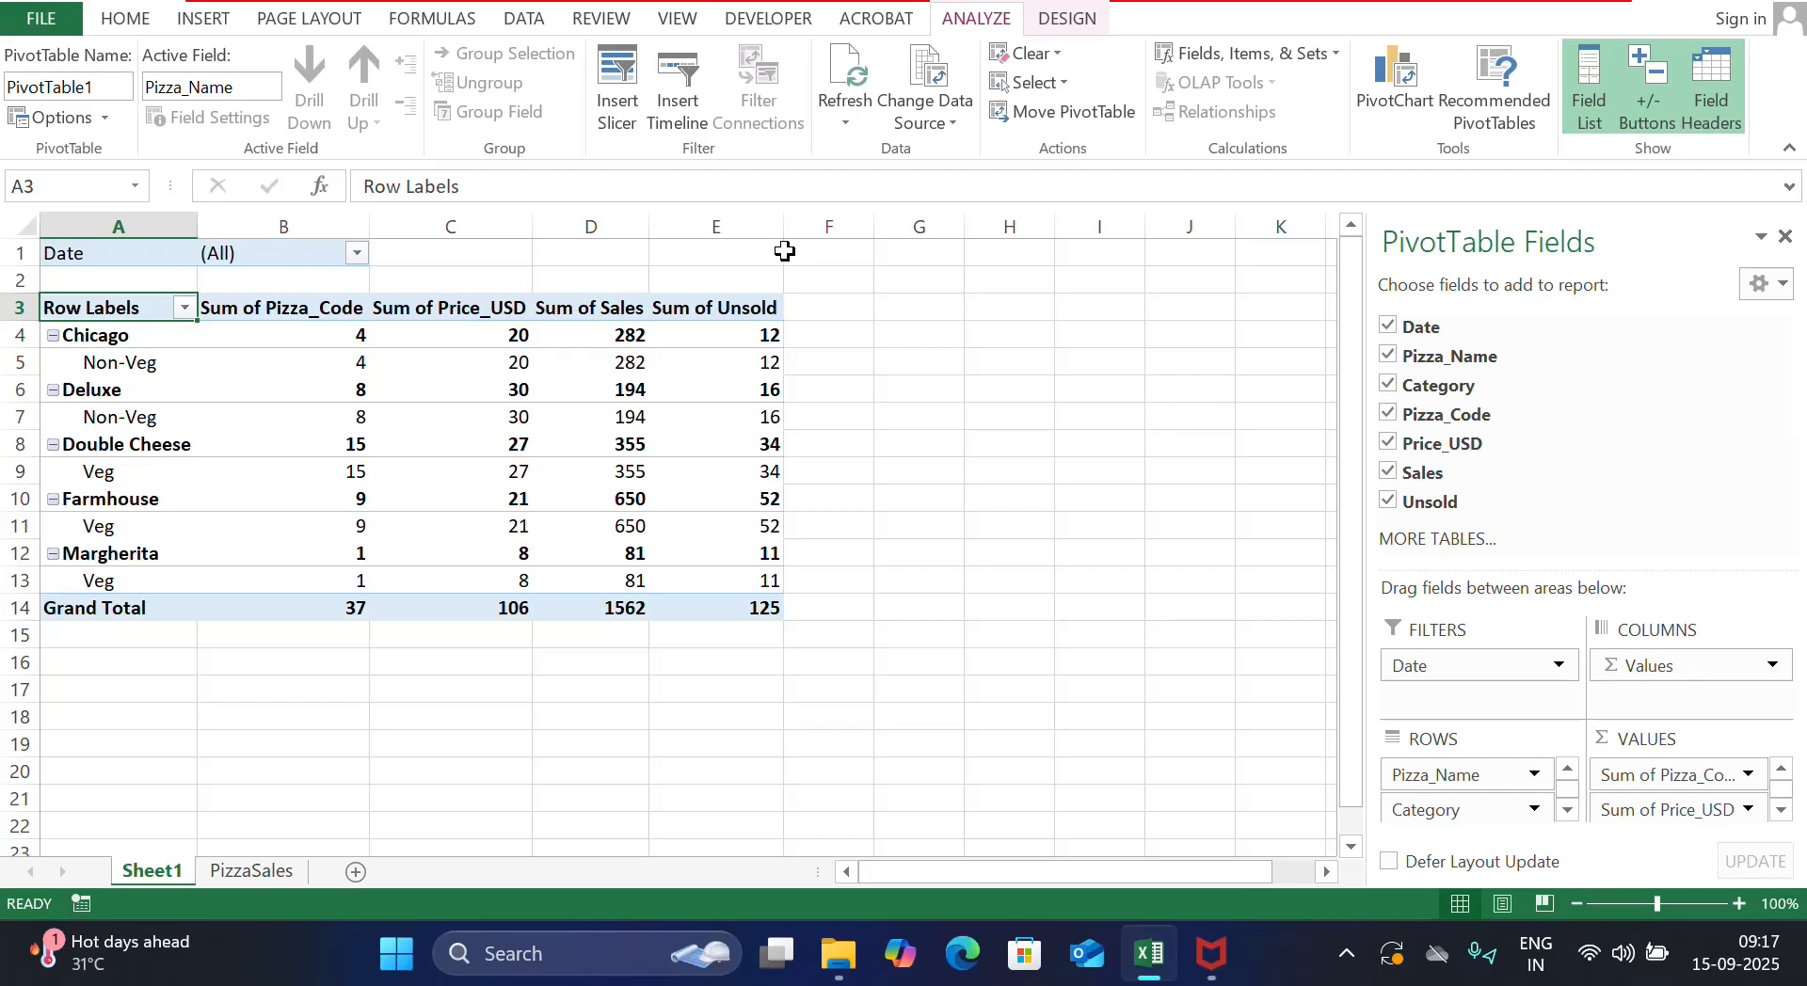
Insert a 3-D Clustered Column PivotChart from the pizza PivotTable
click(203, 19)
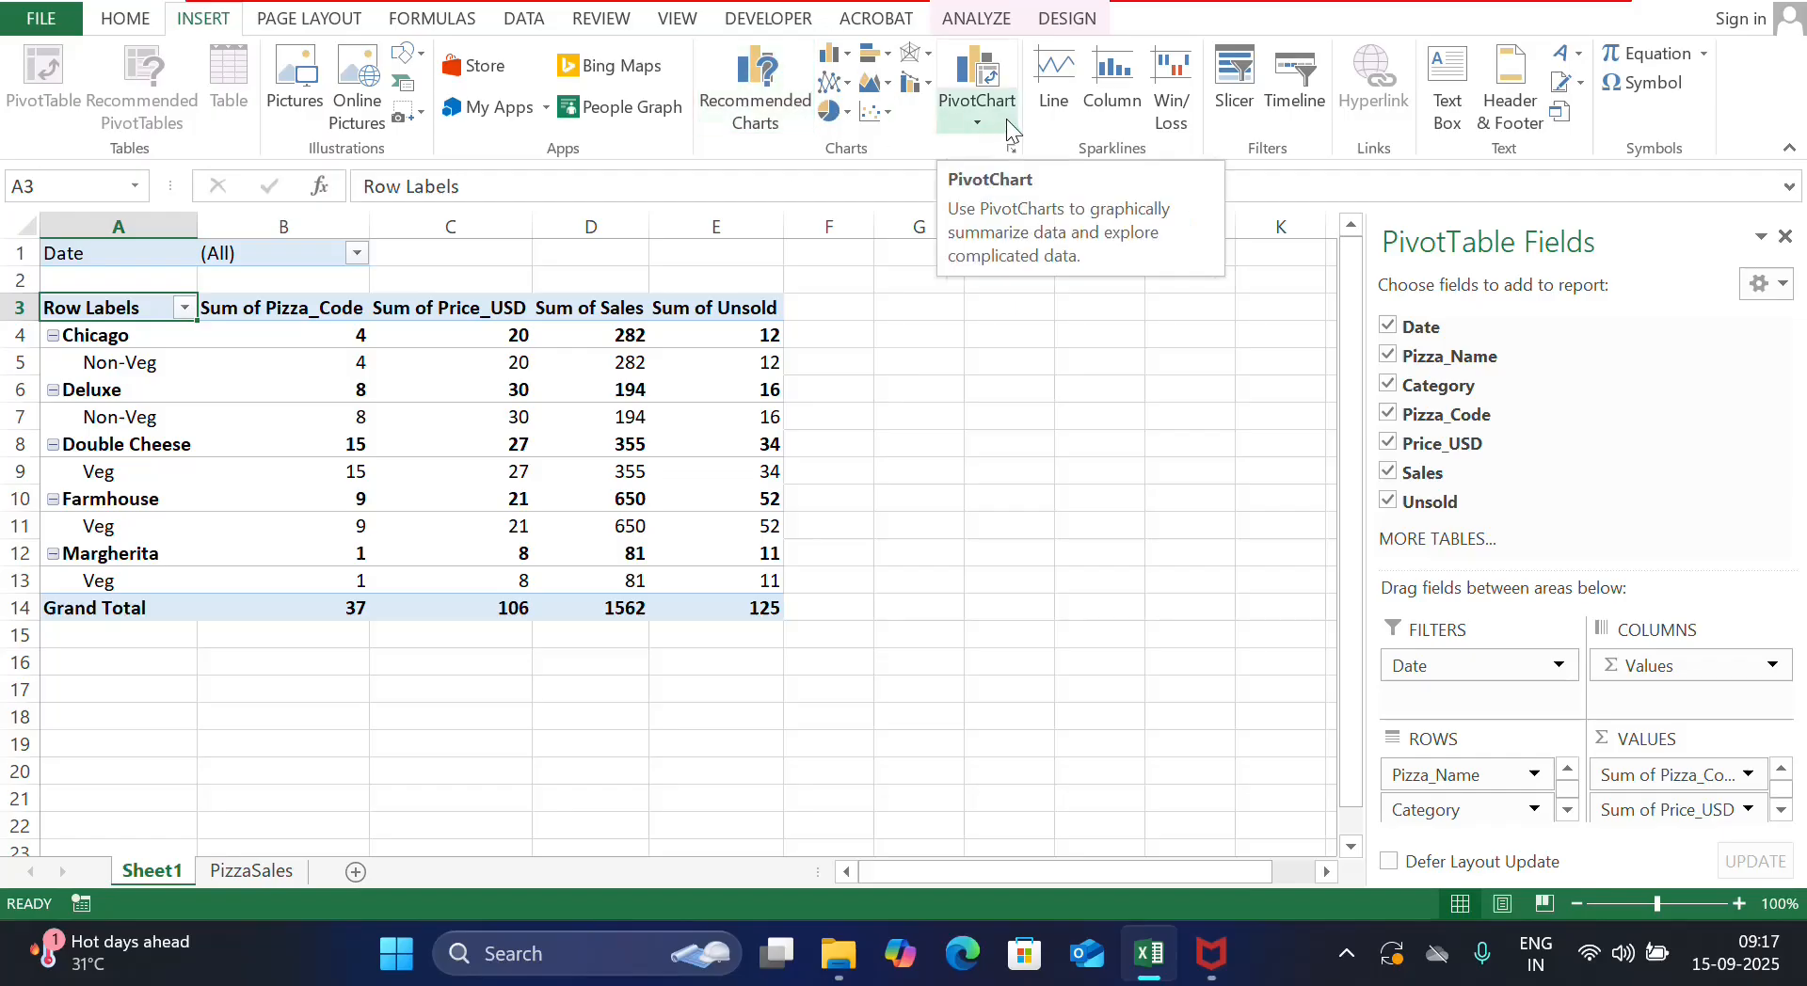
click(977, 118)
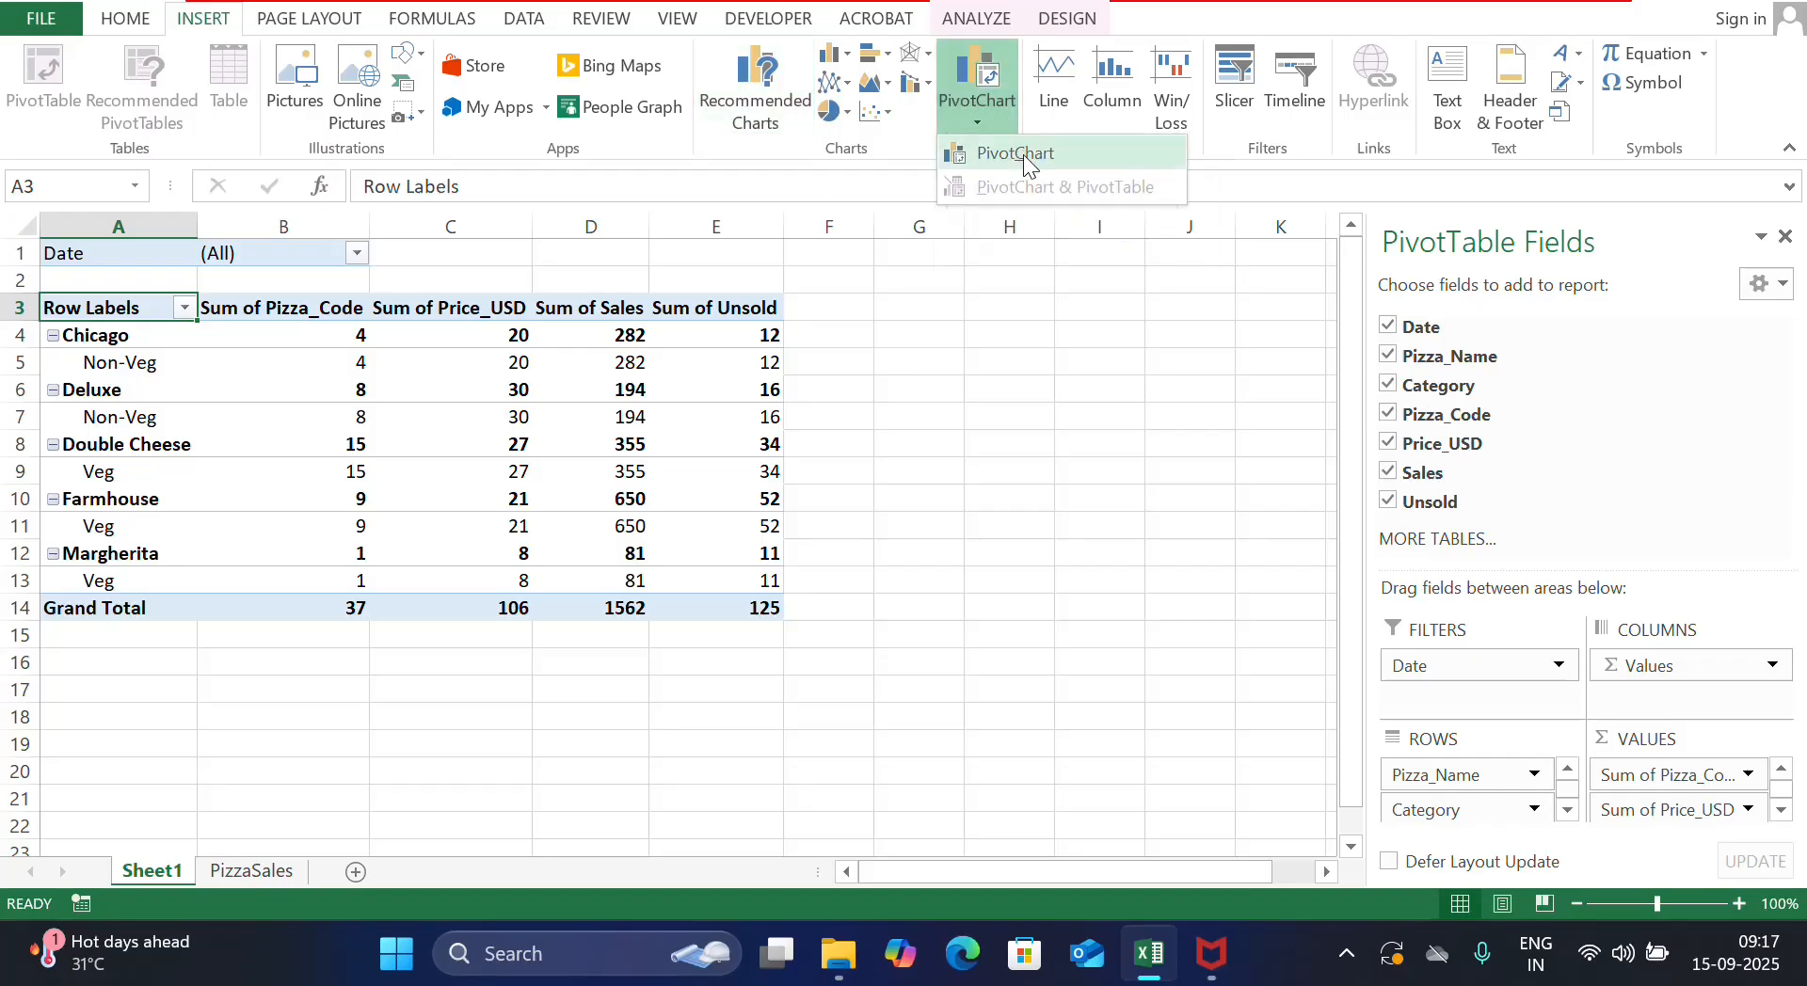
click(1024, 154)
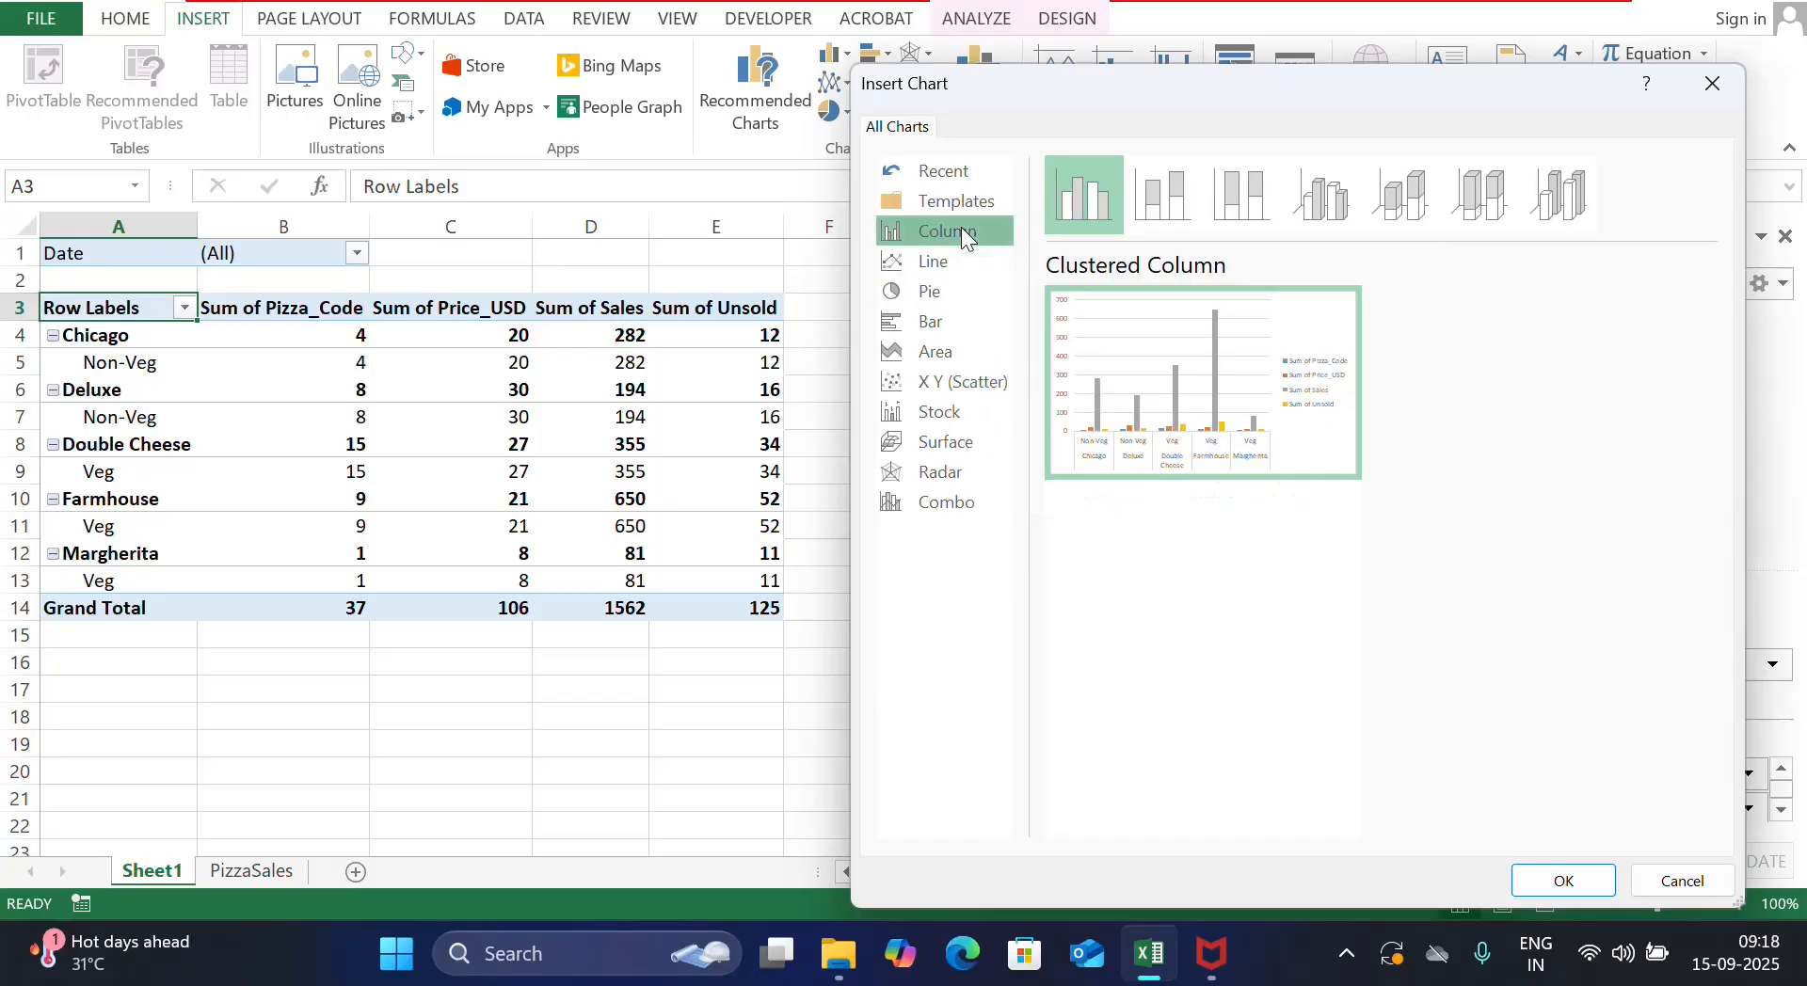
click(939, 261)
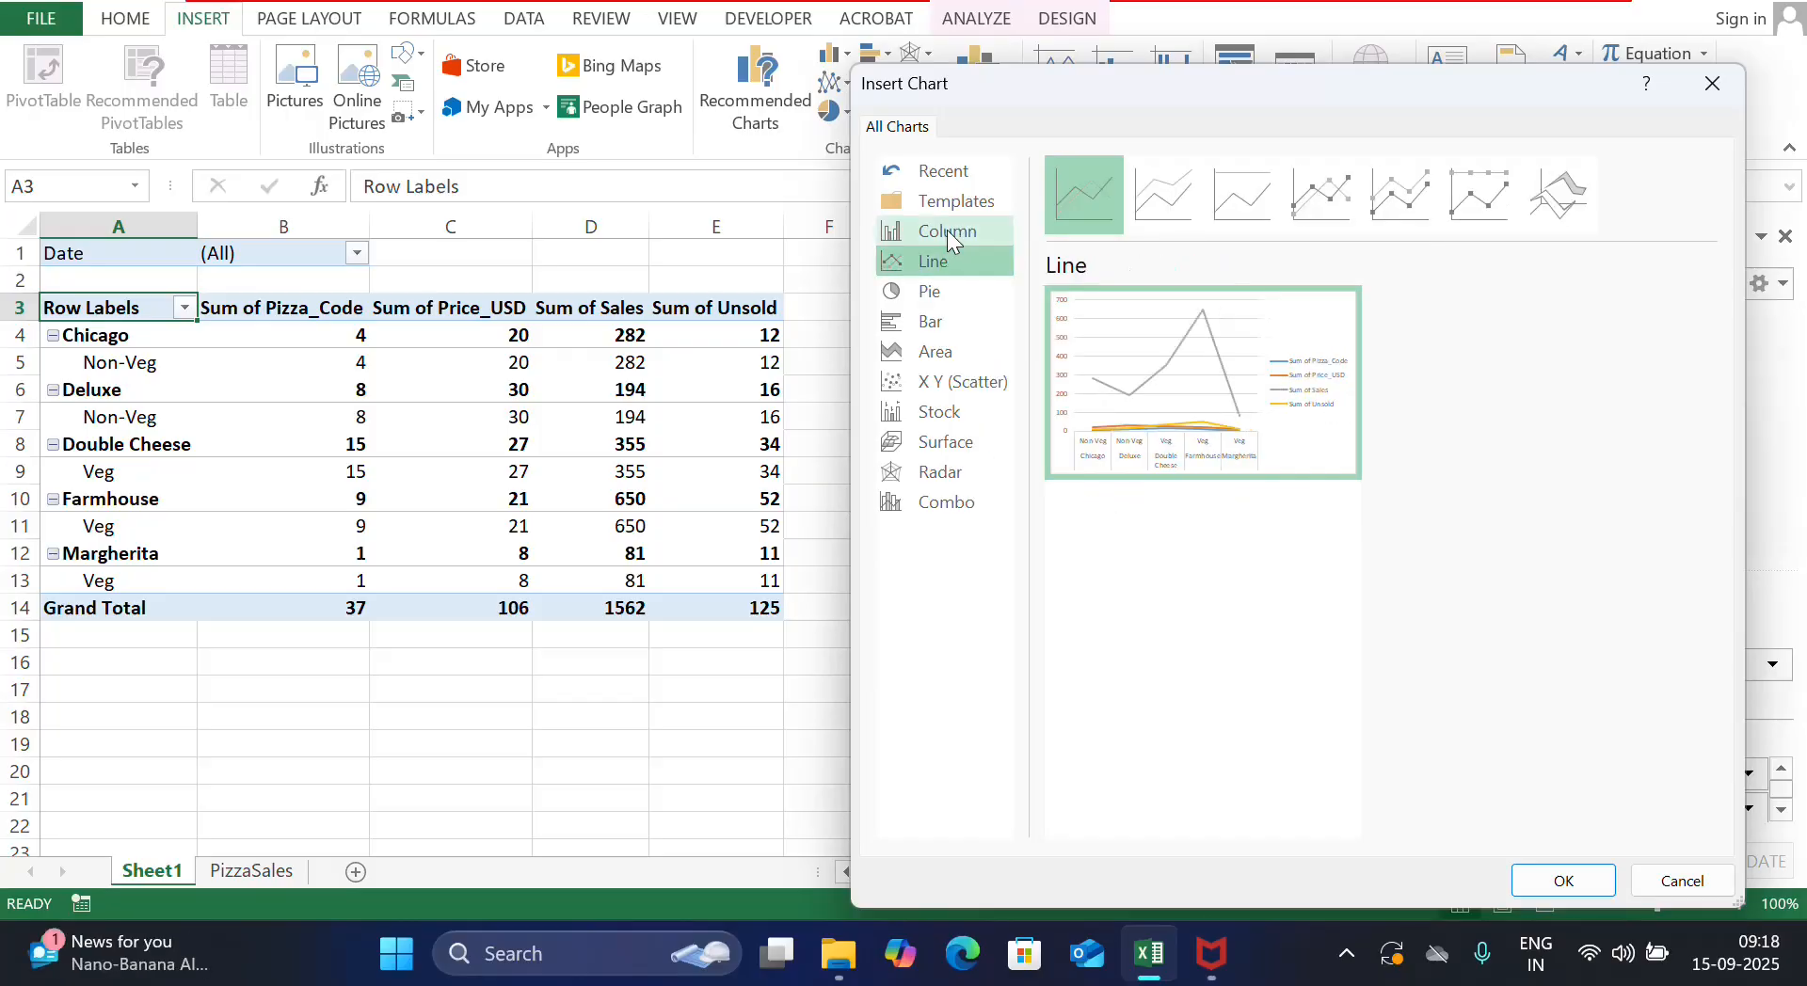
click(947, 230)
click(1251, 218)
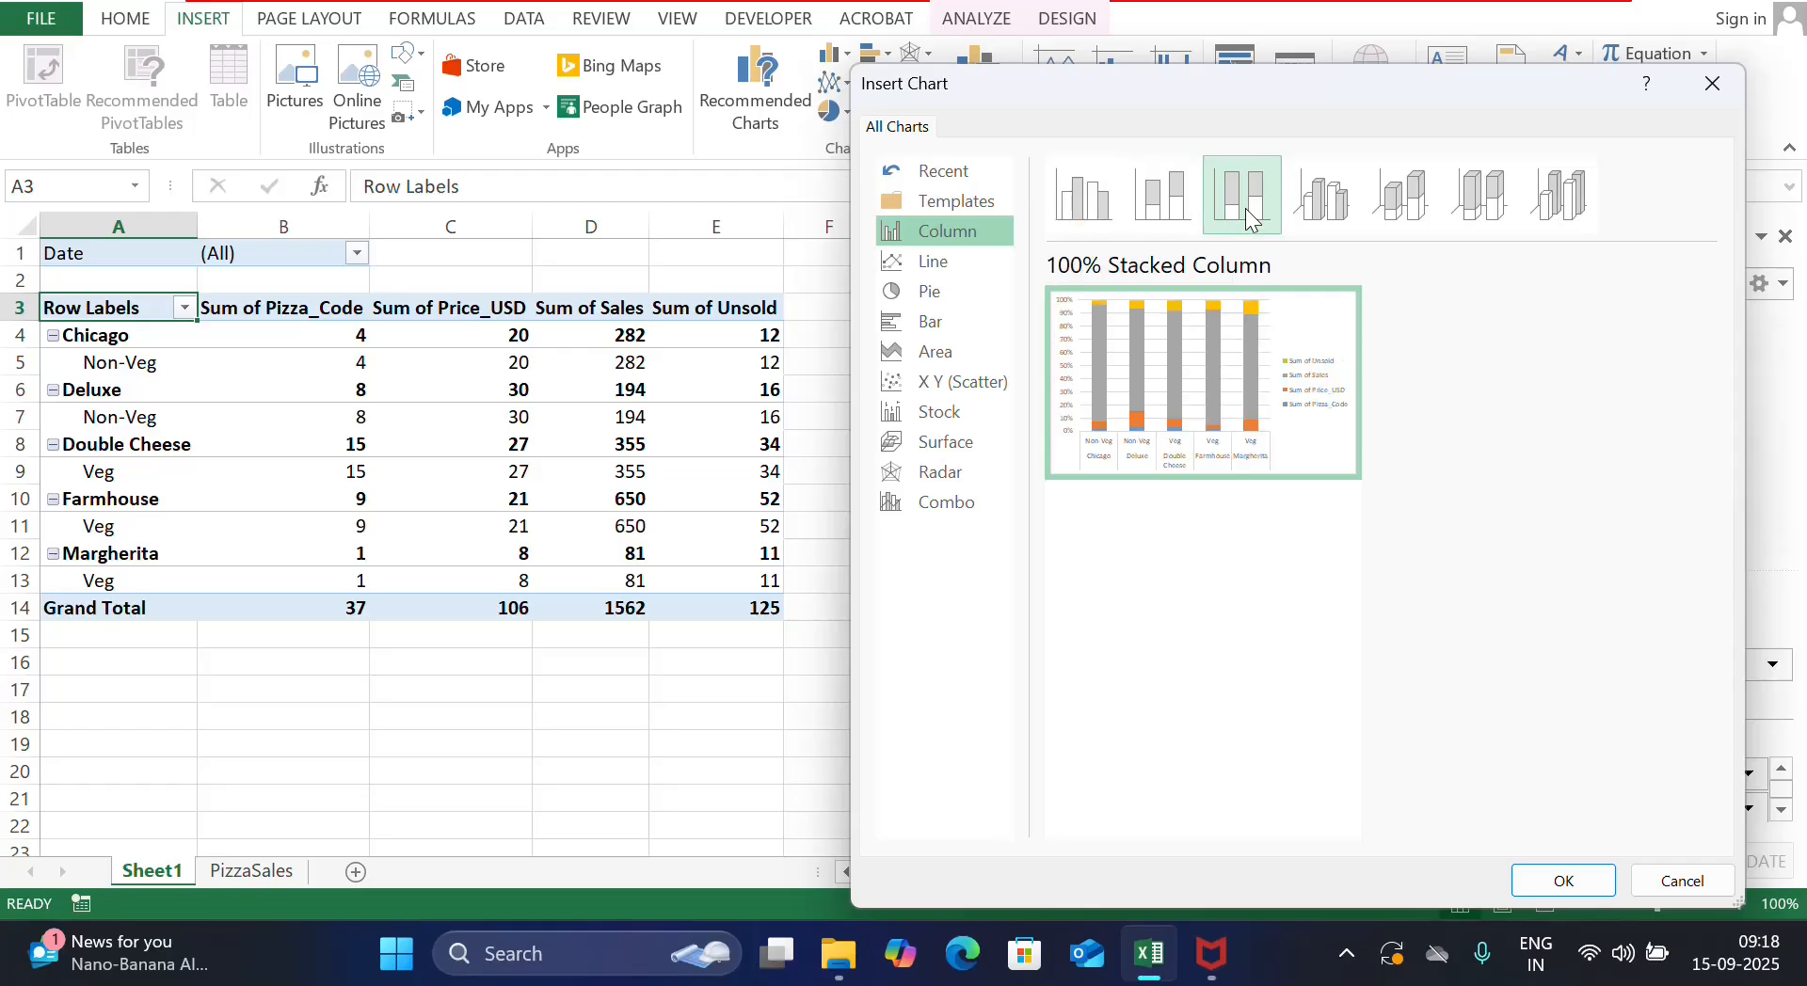
click(1346, 205)
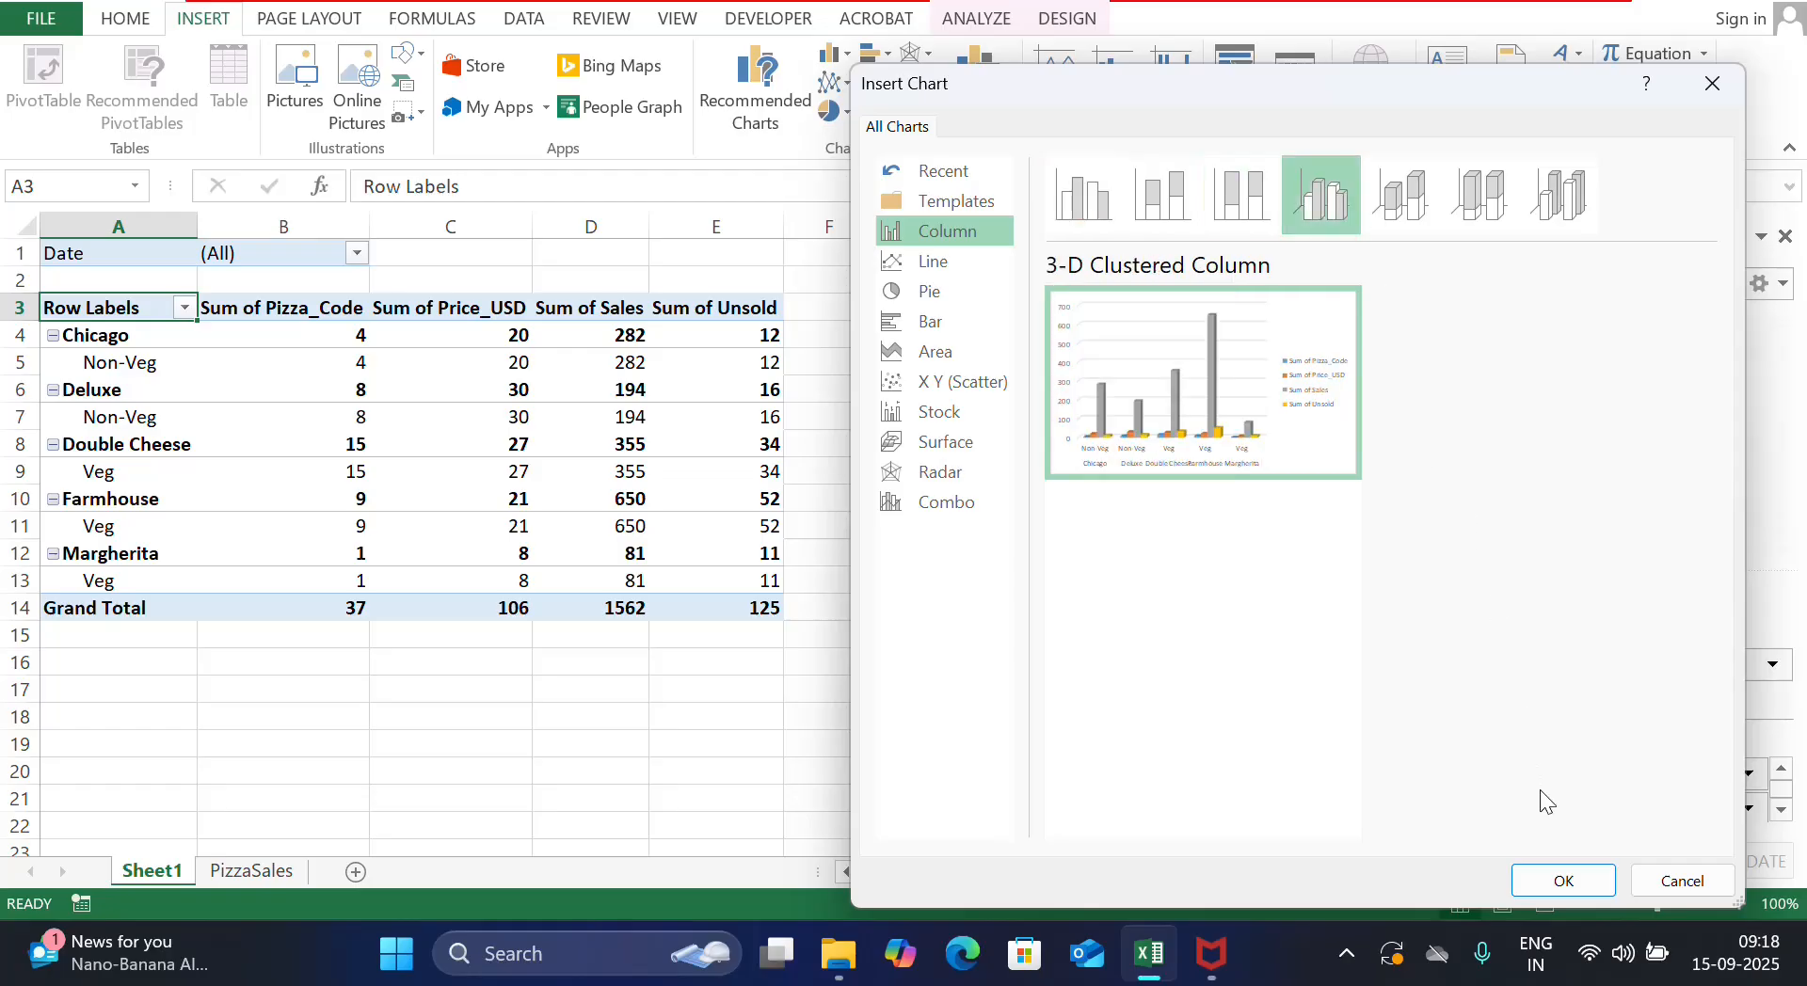
click(1562, 879)
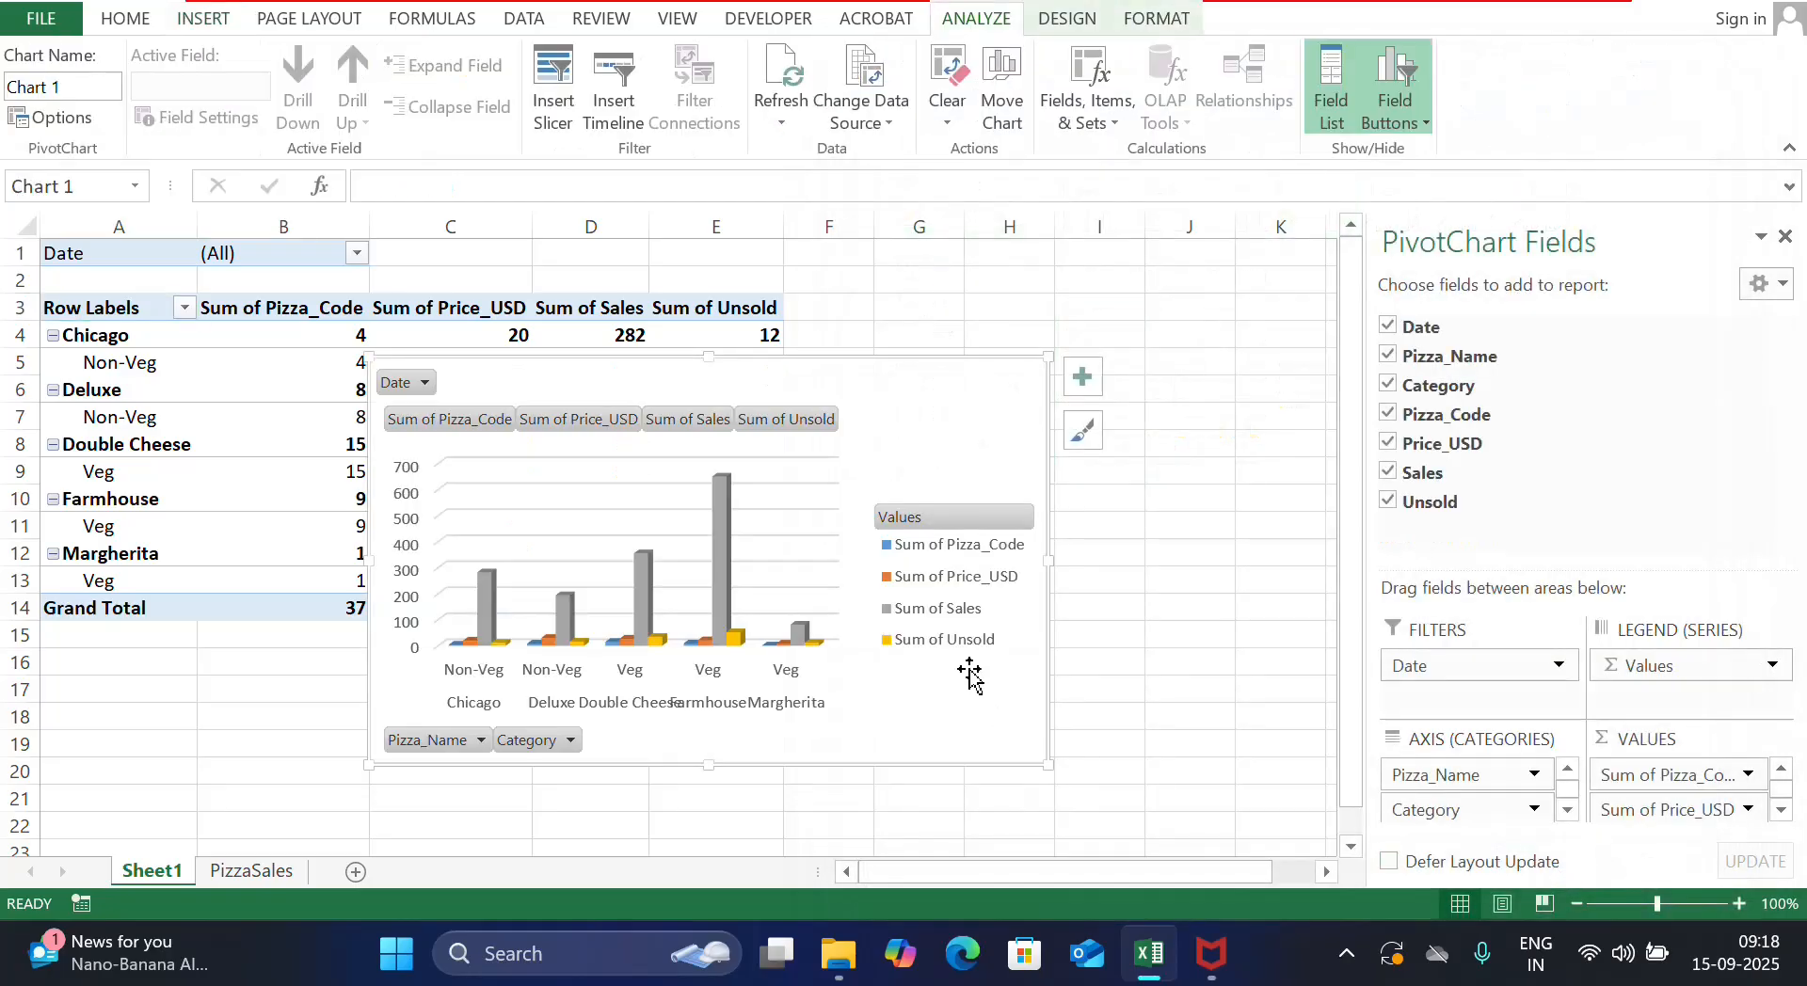
Drag the PivotChart to the right of the PivotTable, over columns F to K
drag(895, 382, 1176, 387)
drag(1077, 414, 1233, 276)
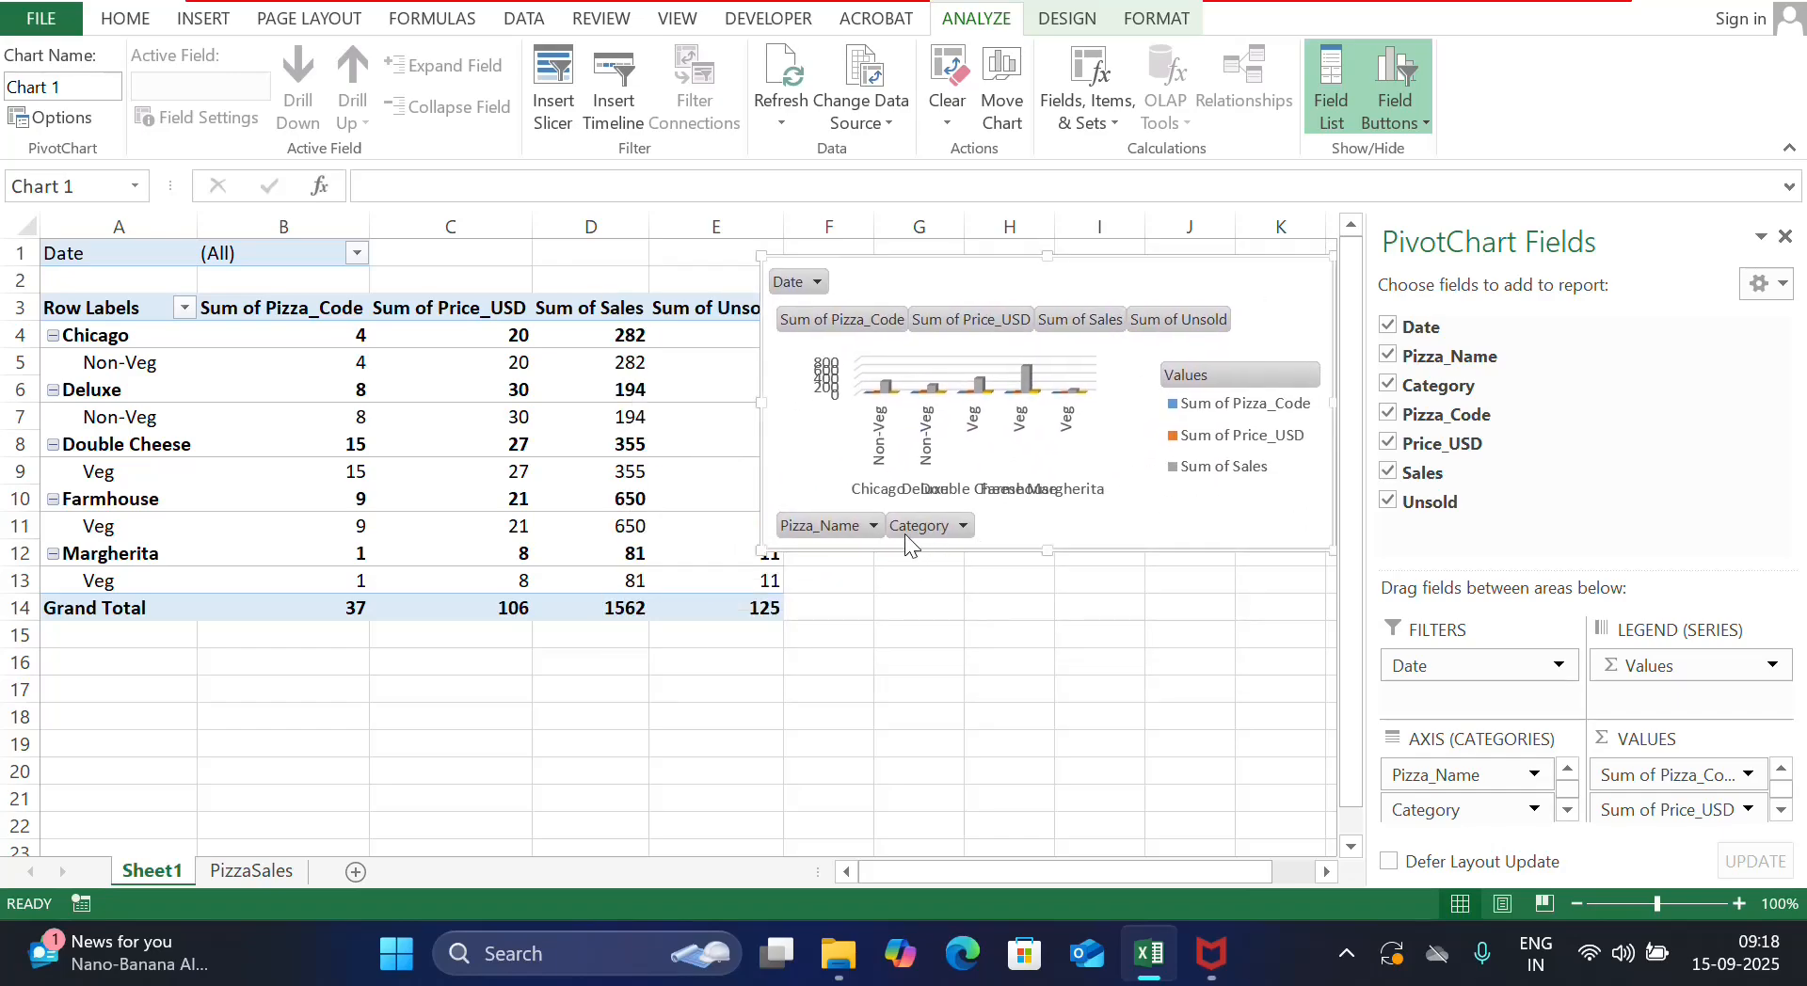
Filter the chart's Pizza_Name field to Deluxe only, bringing total Sales to 194
click(874, 524)
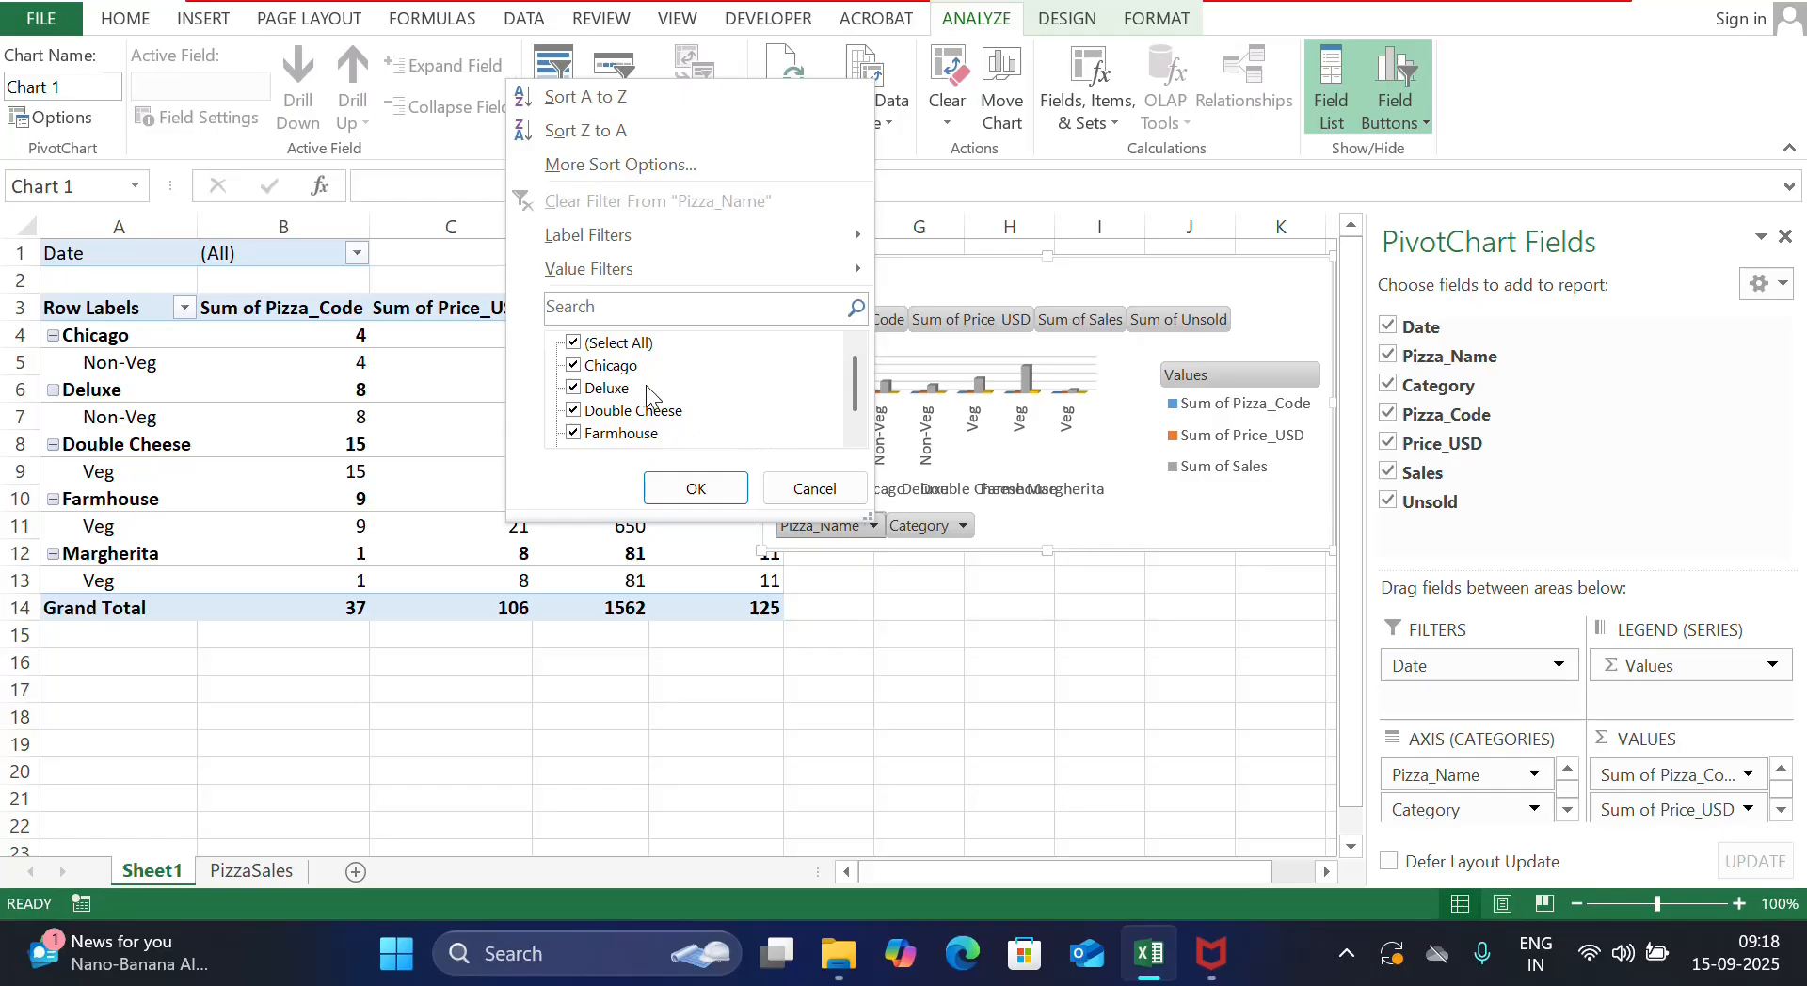
click(573, 345)
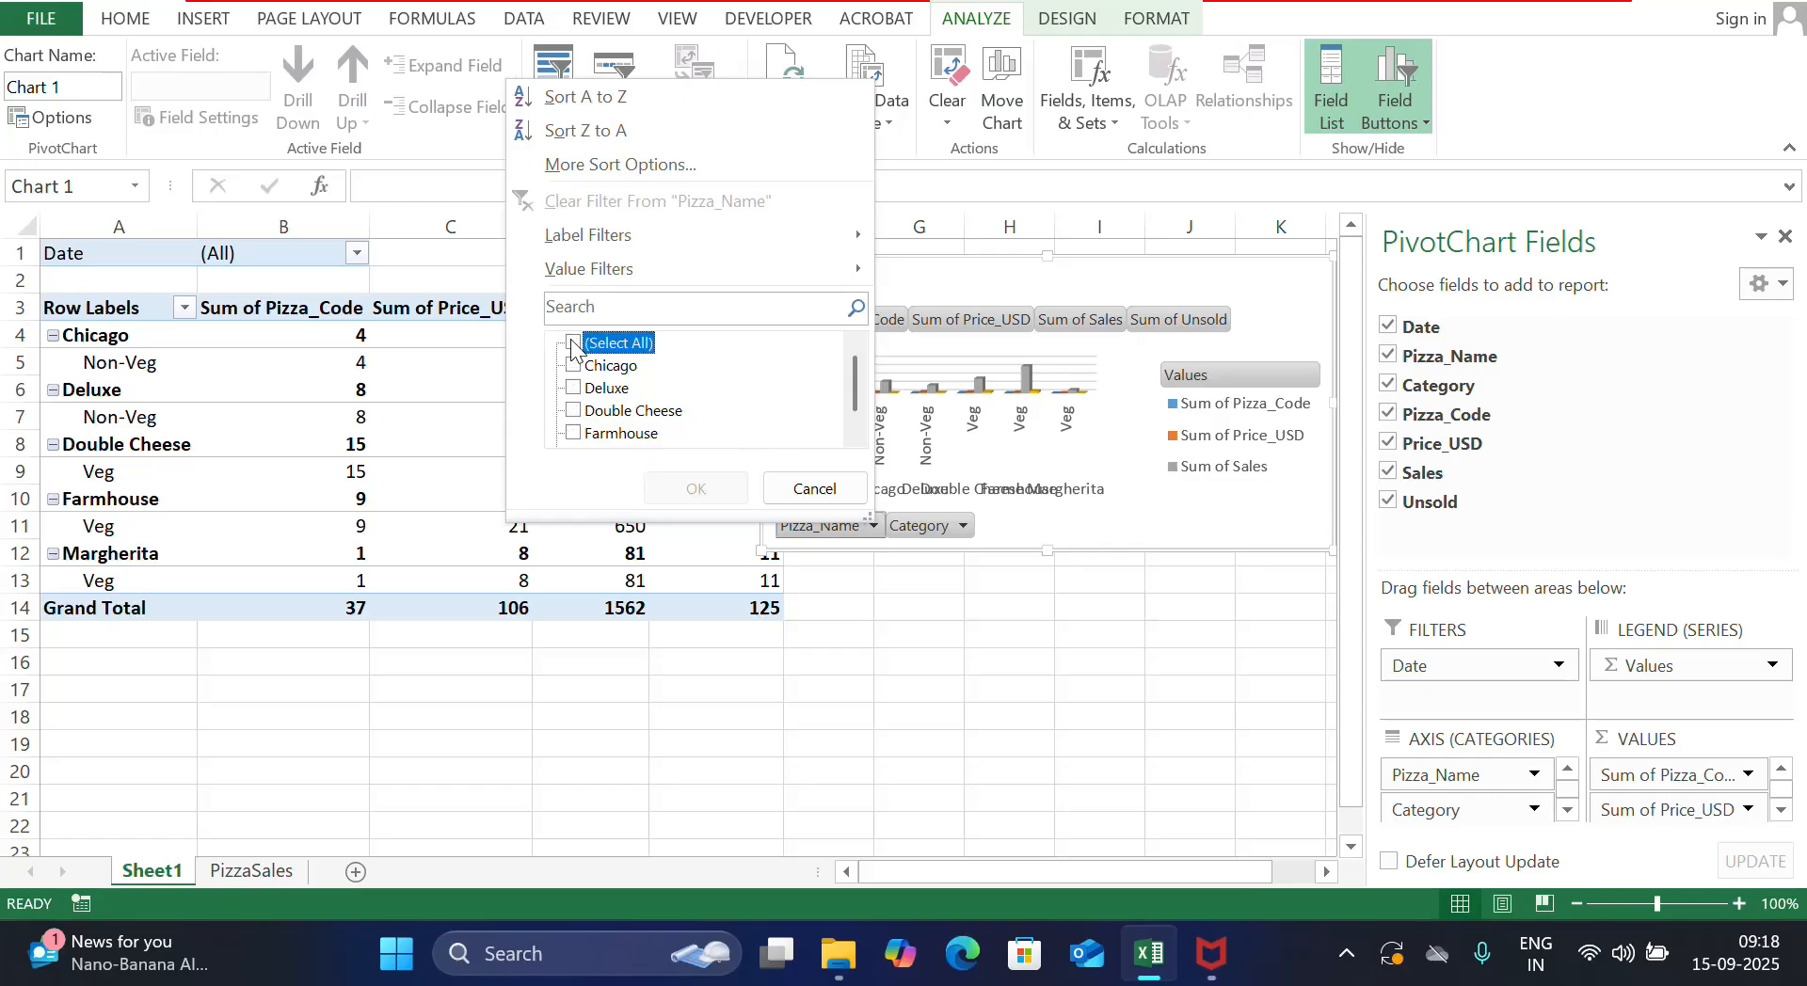
click(574, 388)
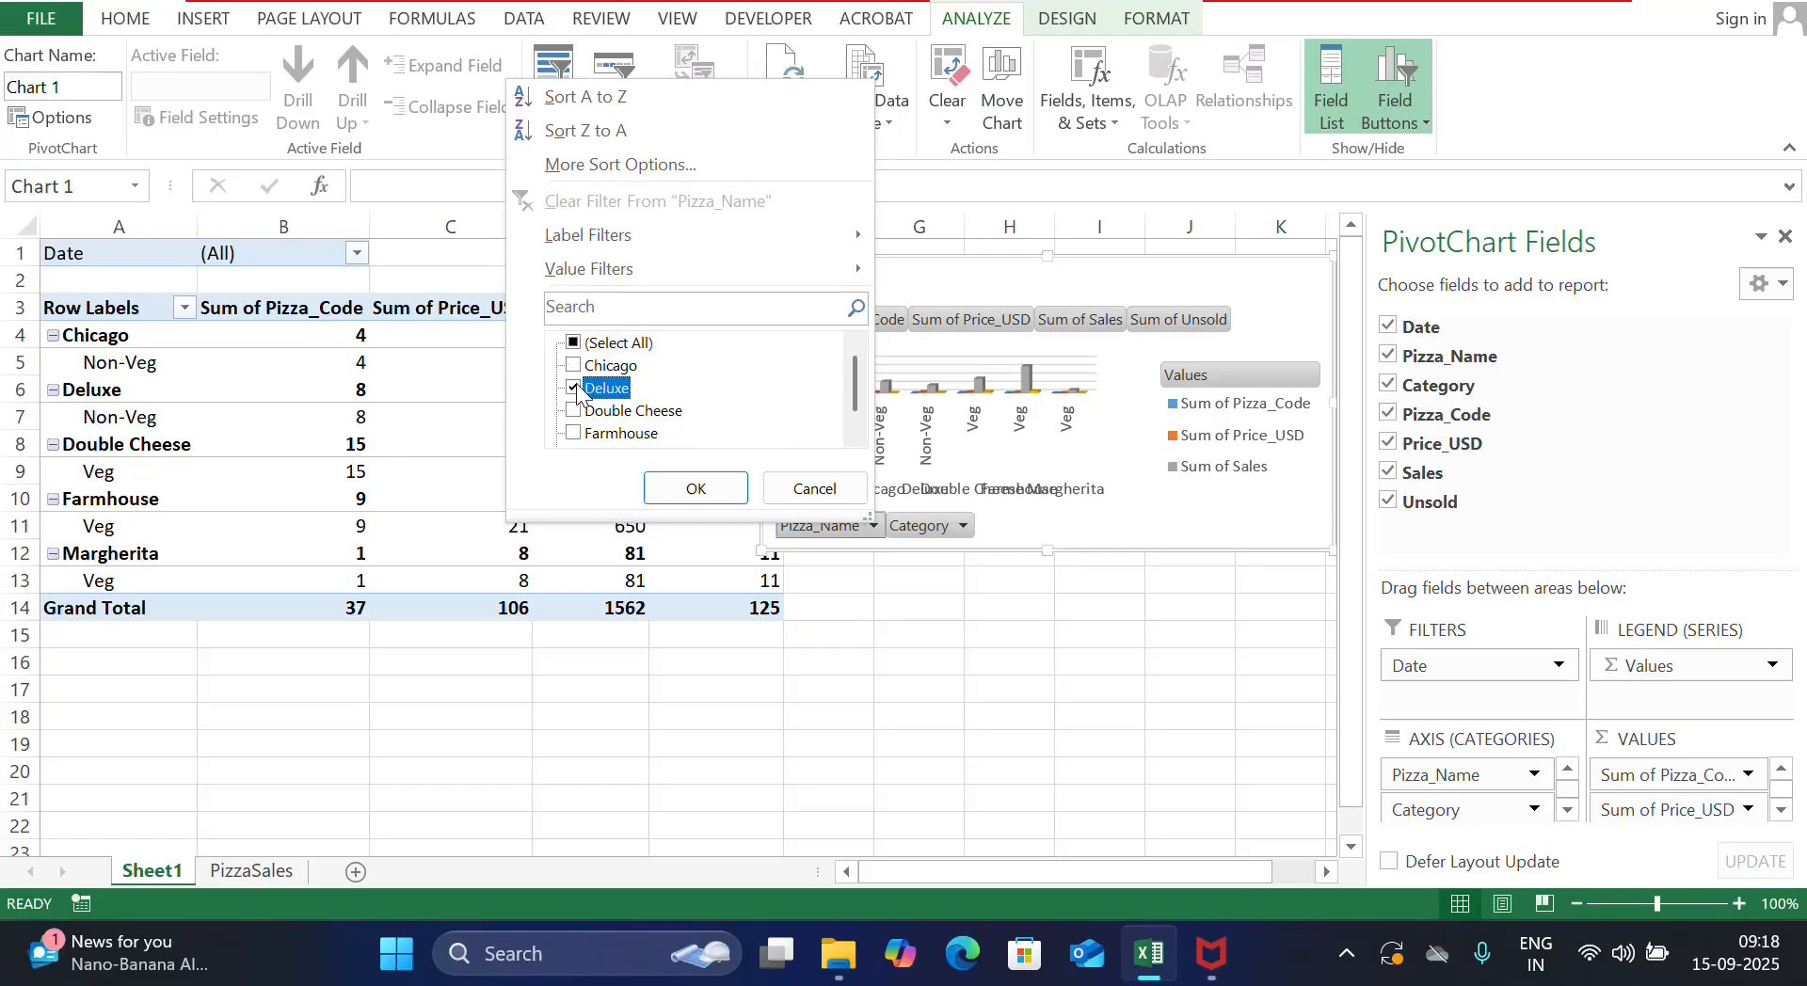
click(696, 487)
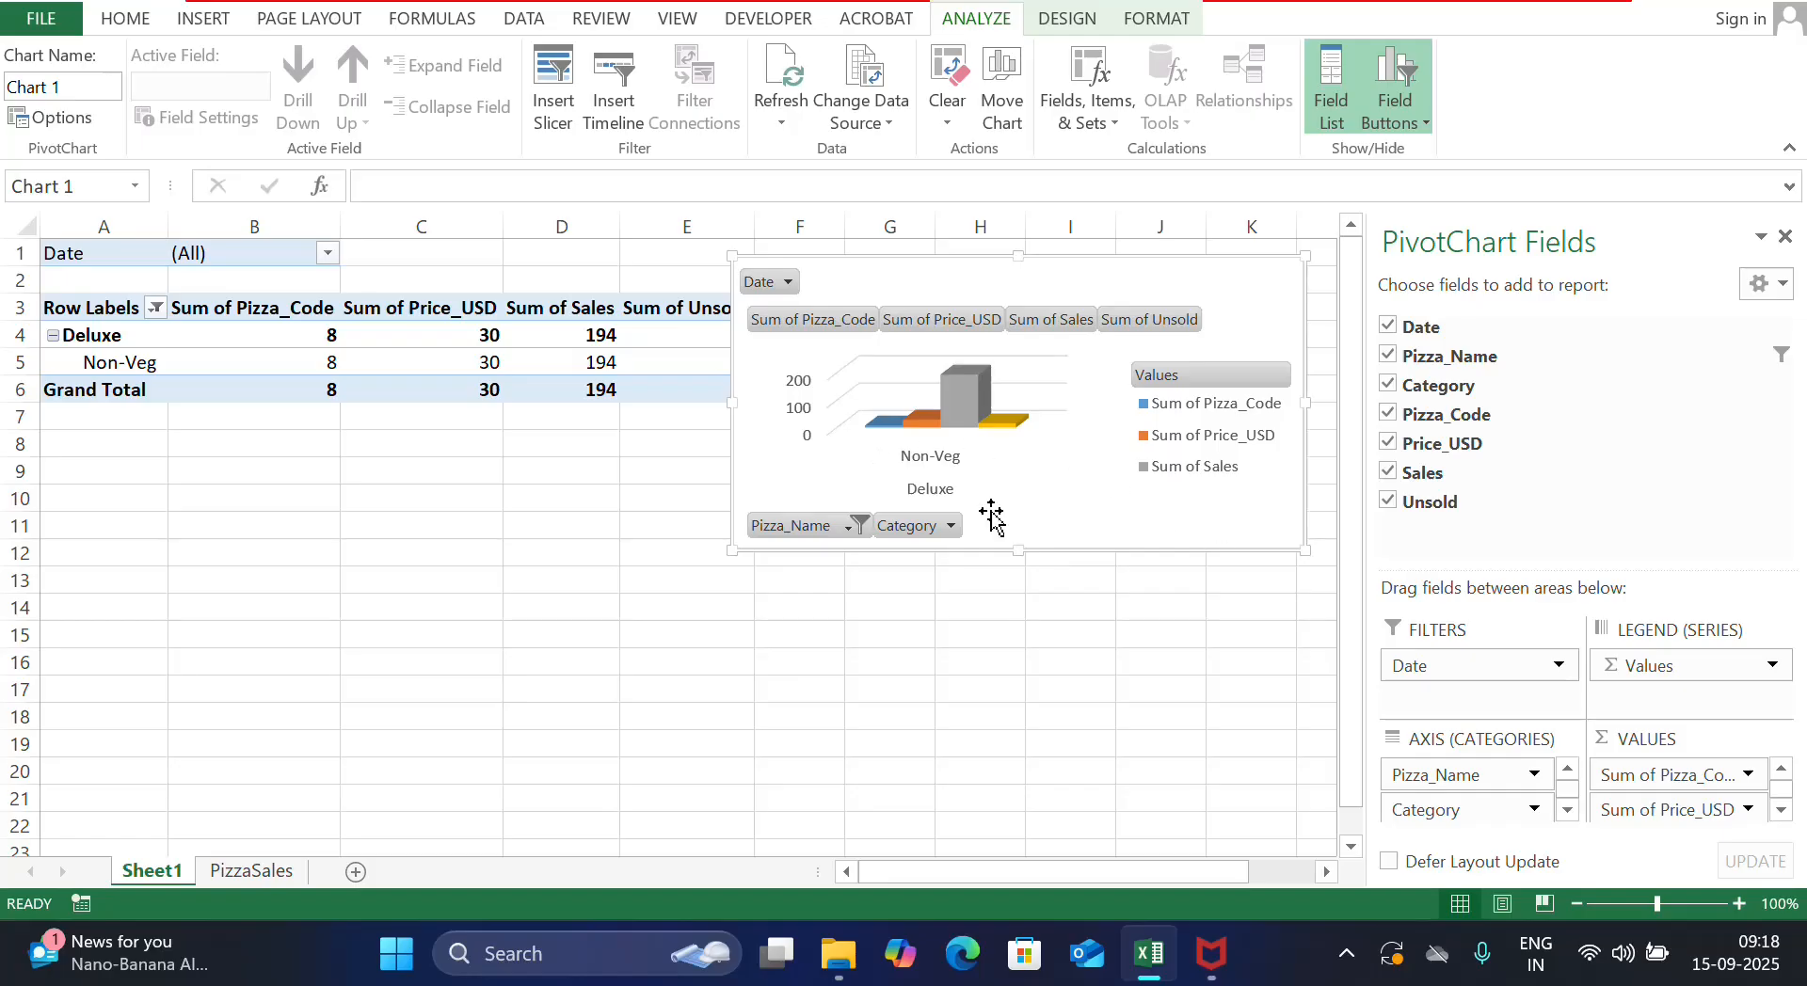
Reselect all pizza names in the Pizza_Name filter, restoring 1562 total sales
click(846, 527)
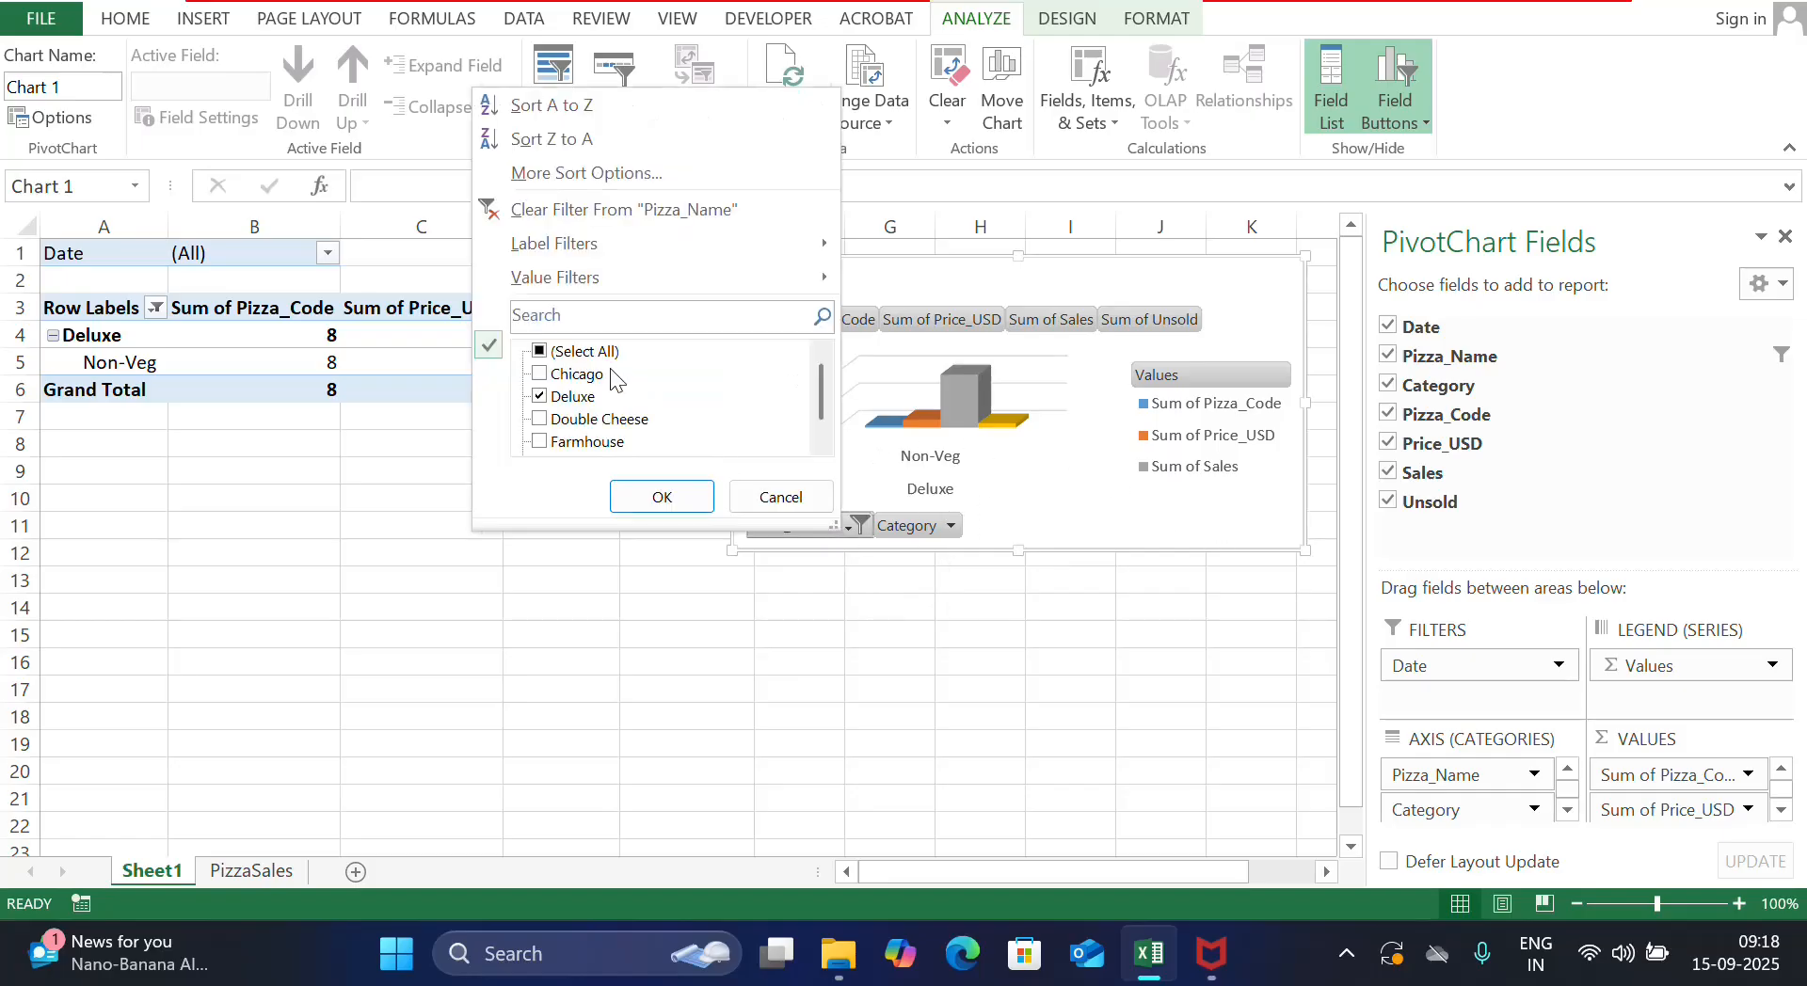
click(548, 353)
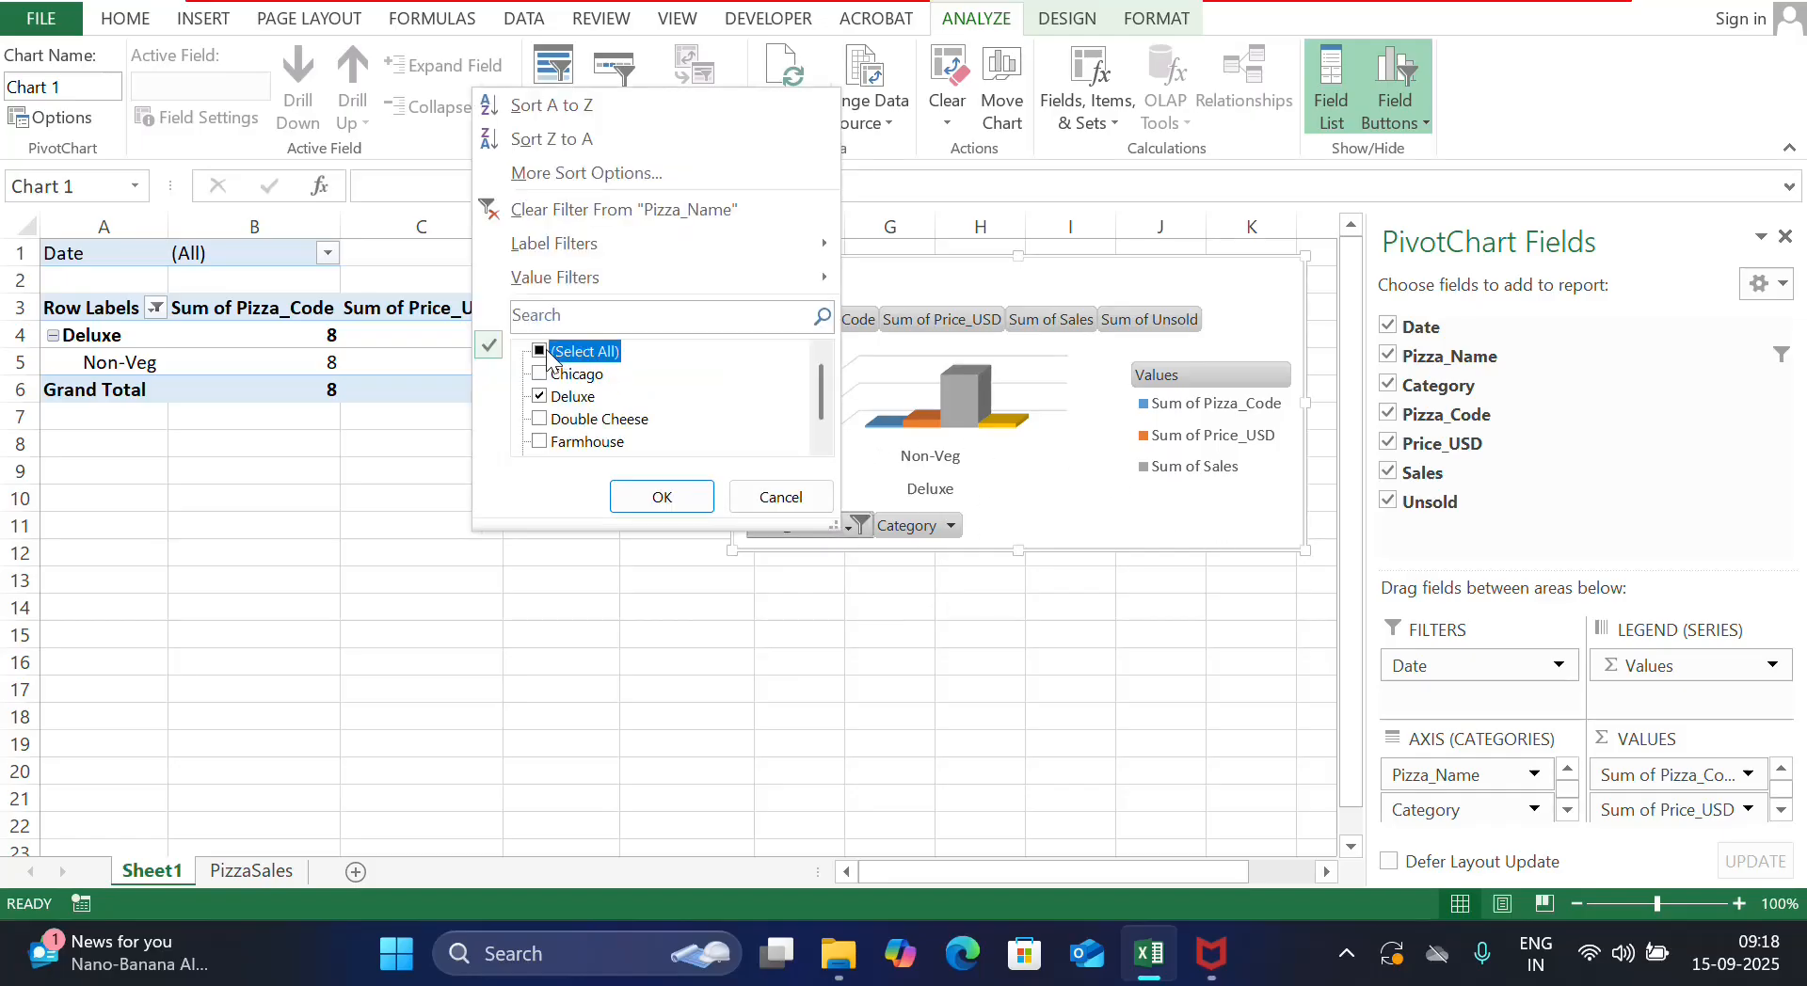
click(648, 499)
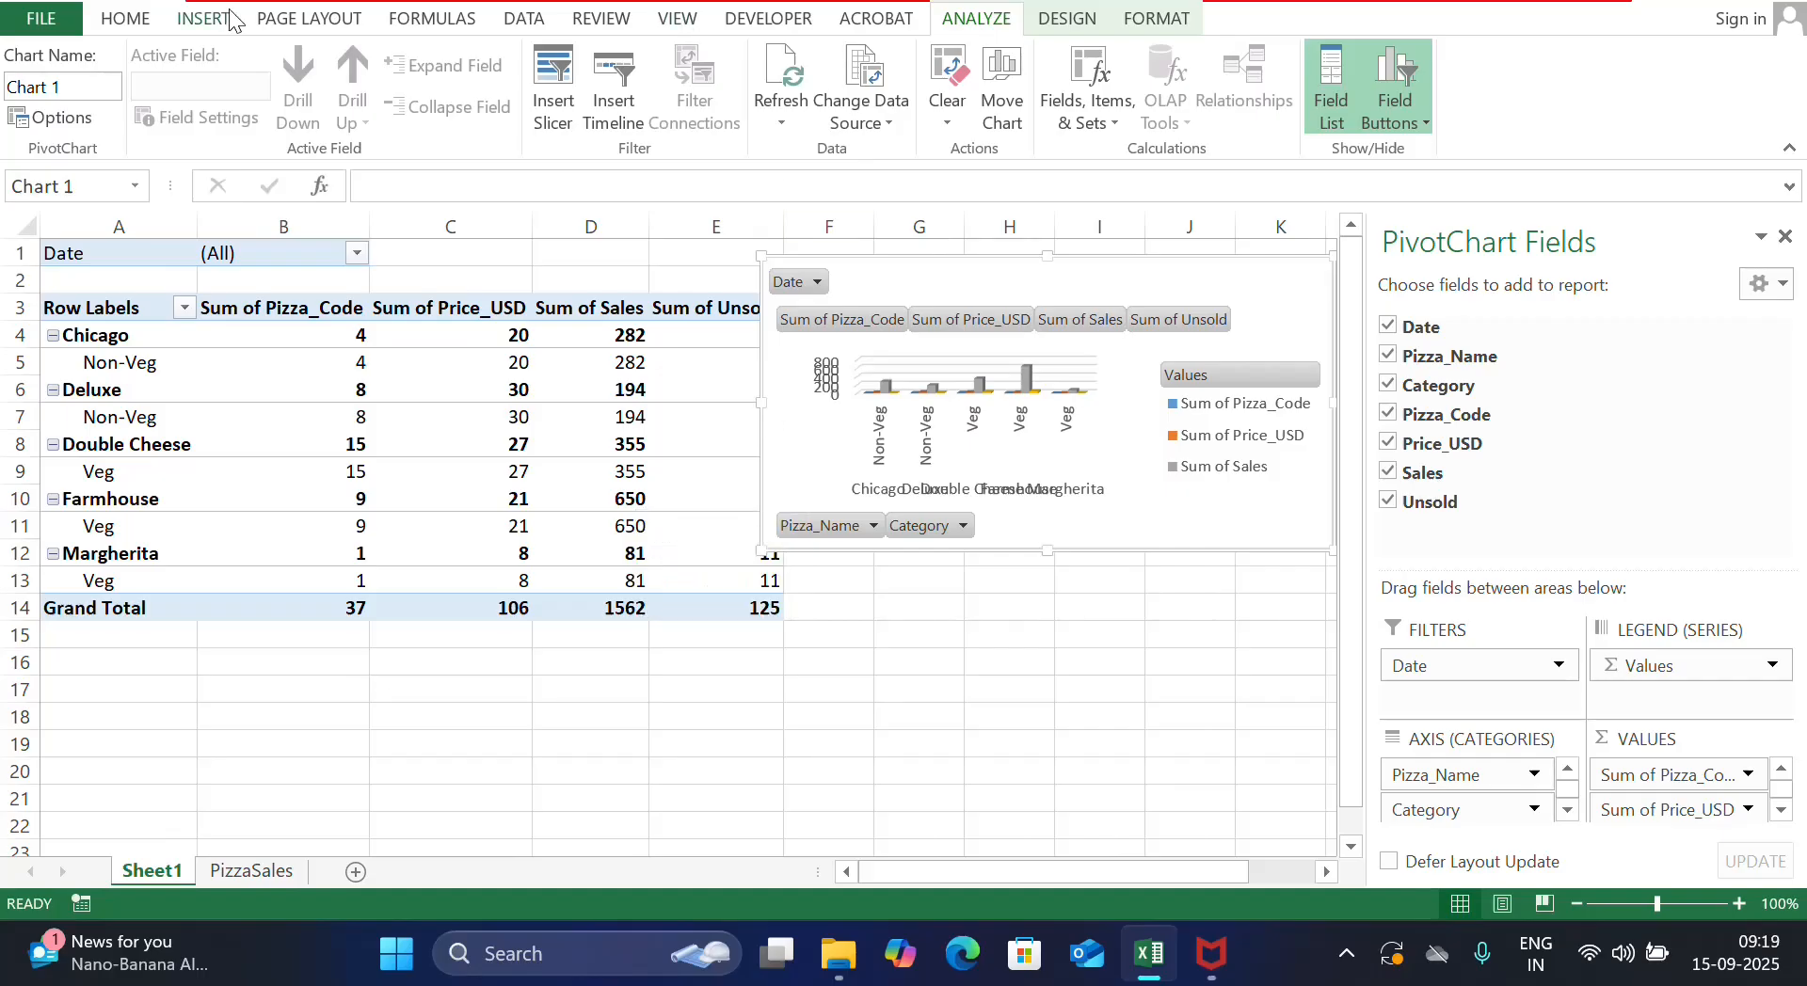
Add Pizza_Code and Pizza_Name slicers for the pizza PivotTable on Sheet1
click(202, 19)
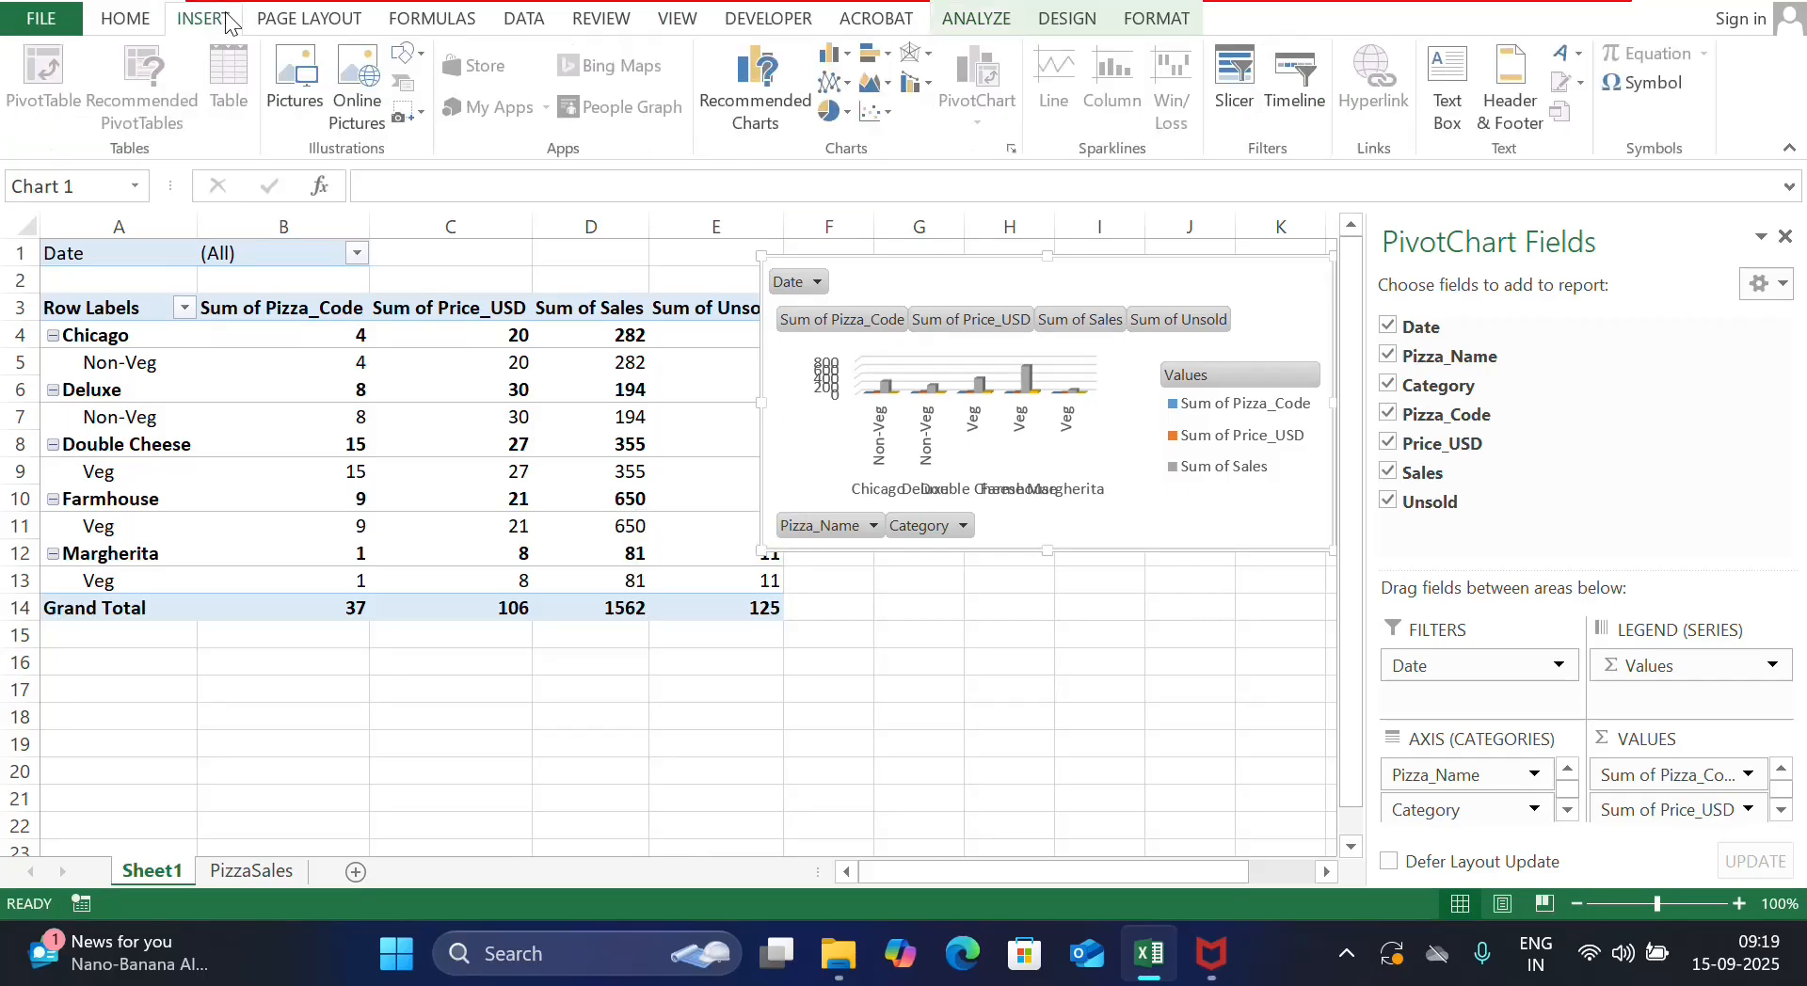
click(1236, 77)
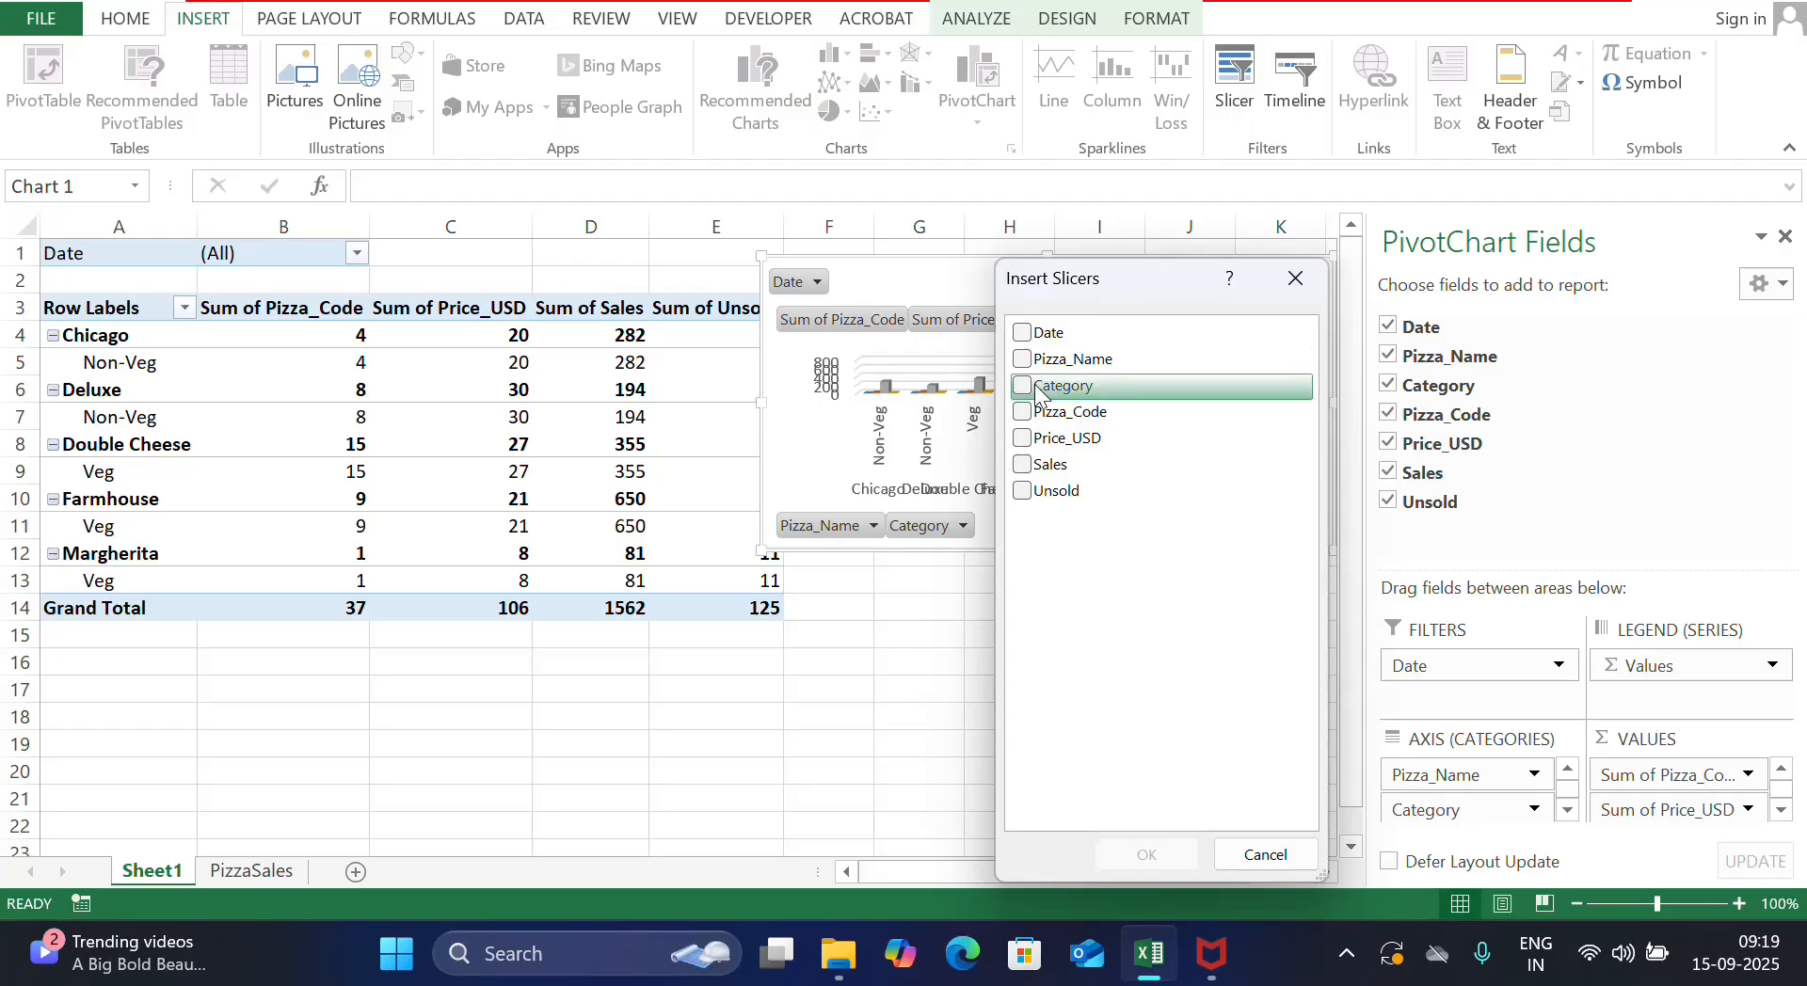
click(1024, 414)
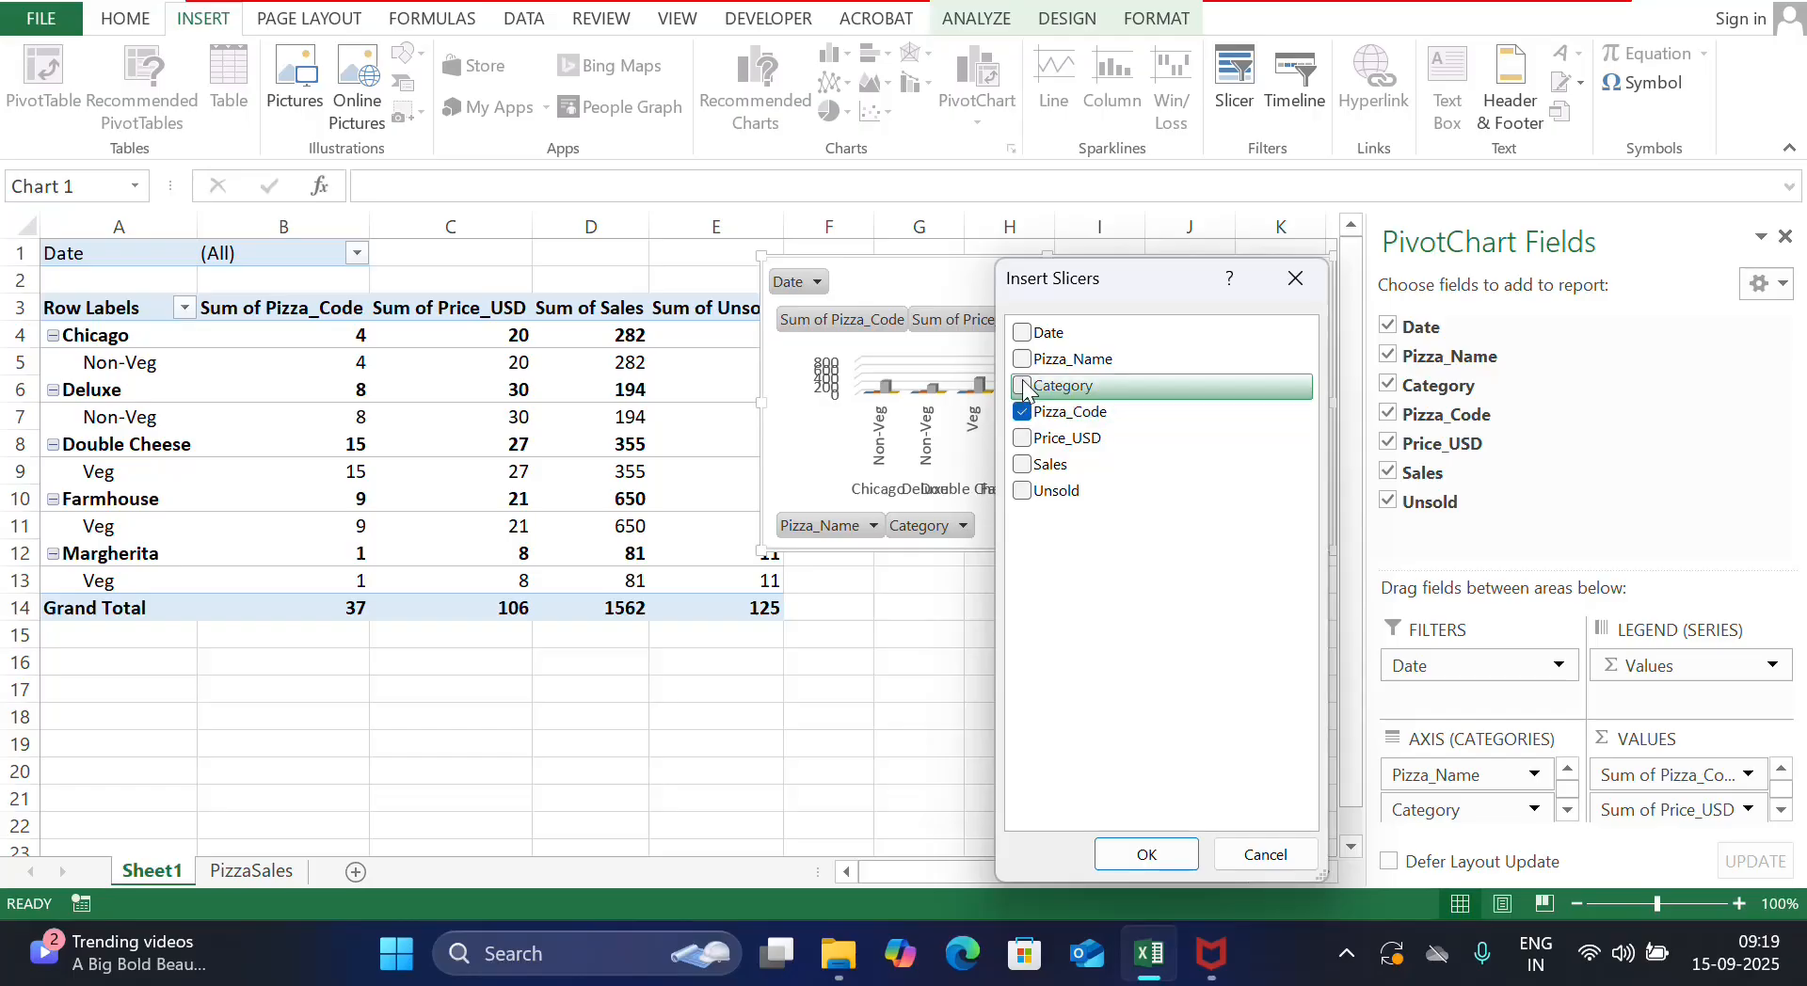
click(1022, 359)
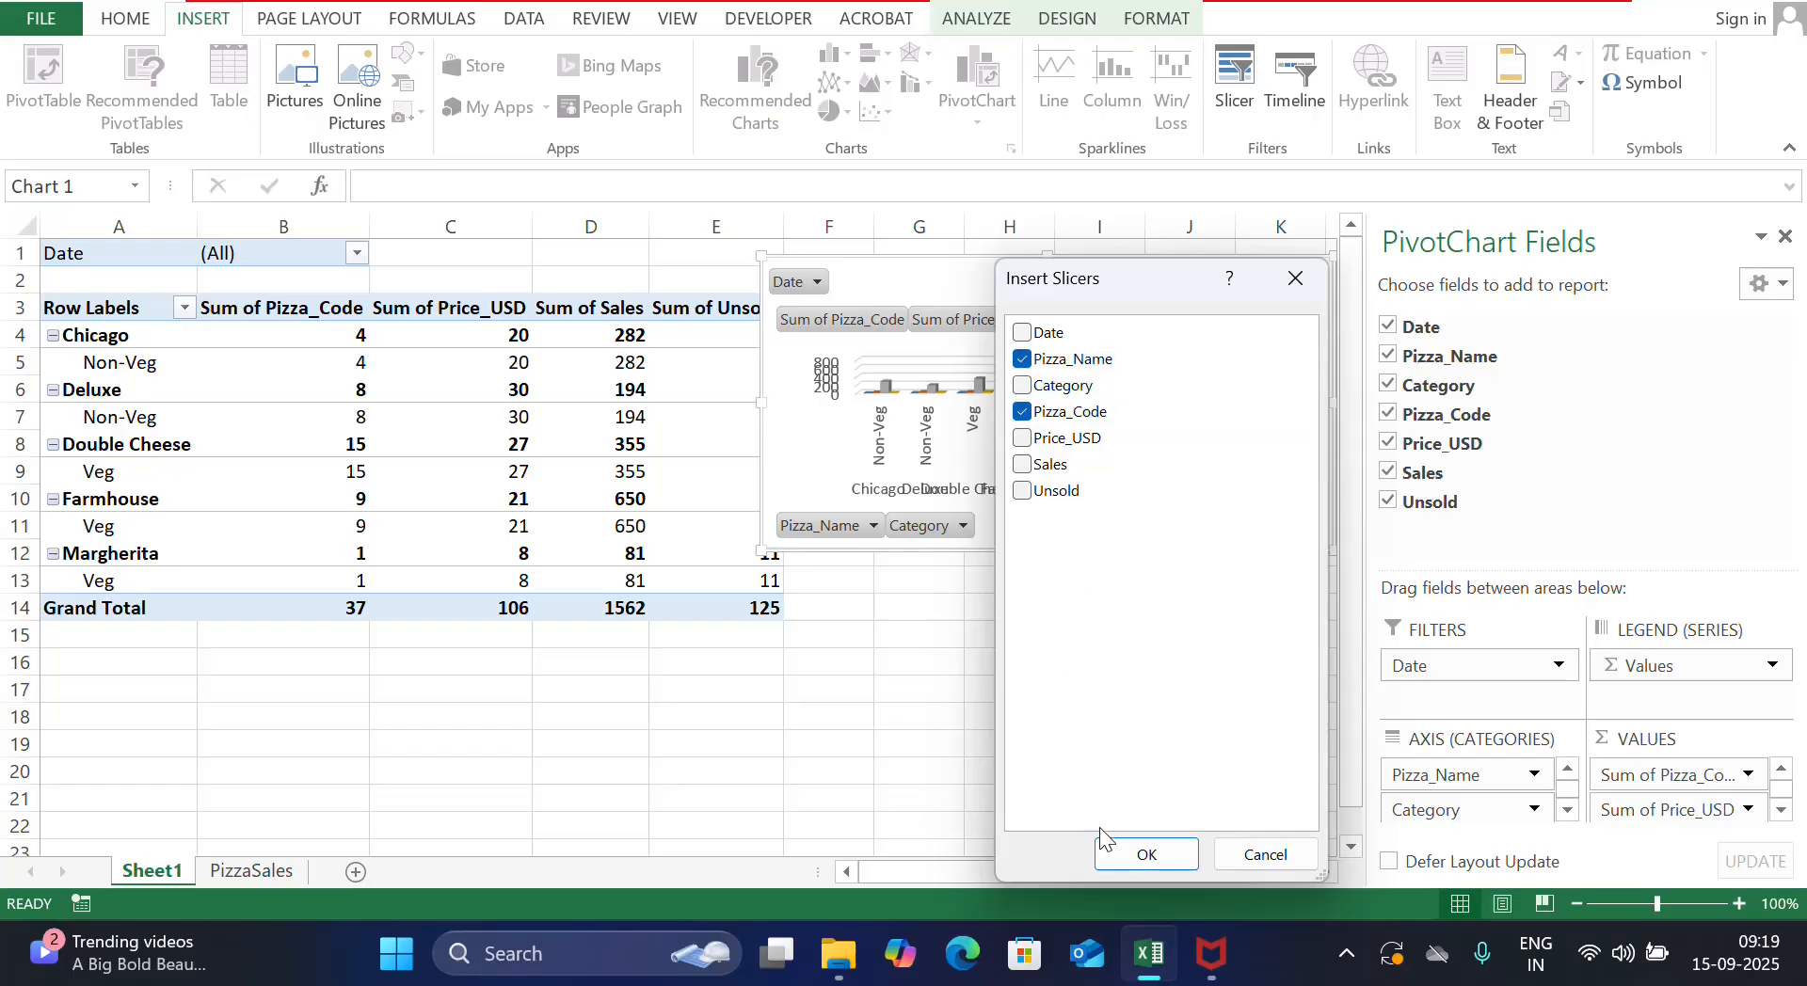
click(1123, 851)
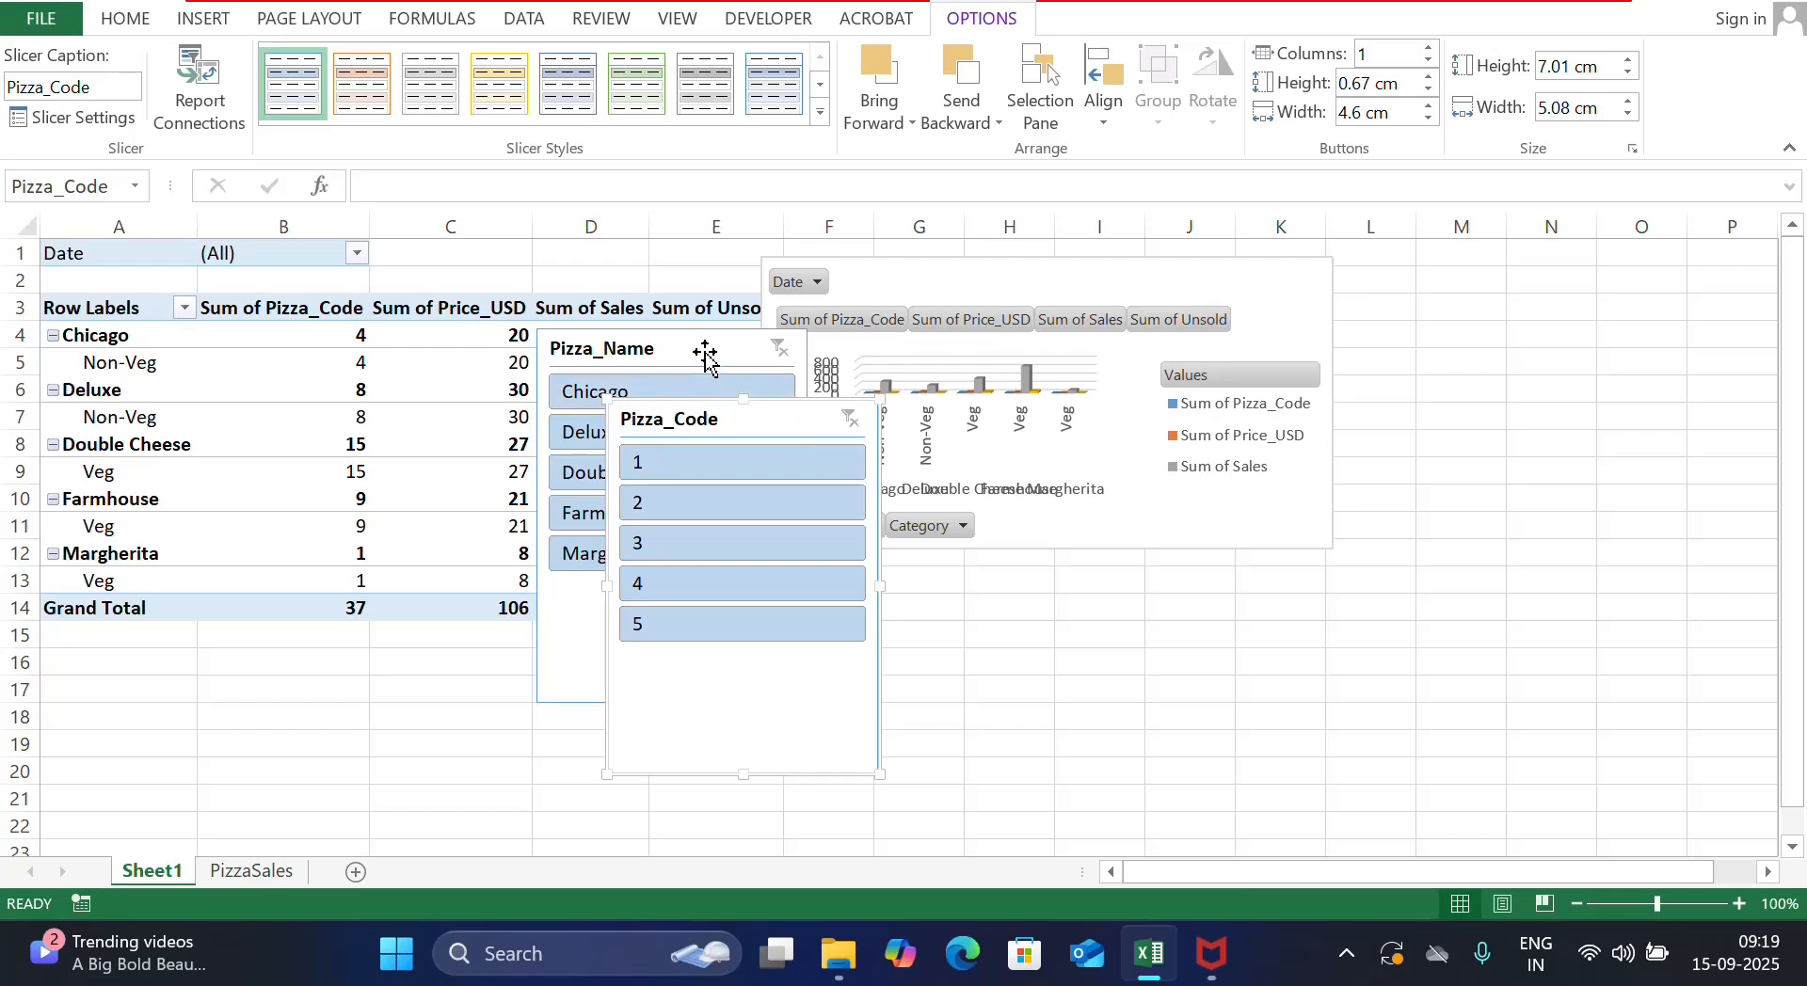
Place both slicers below the chart and pick Pizza_Code 1, showing Margherita with sales 81
drag(706, 355, 1253, 577)
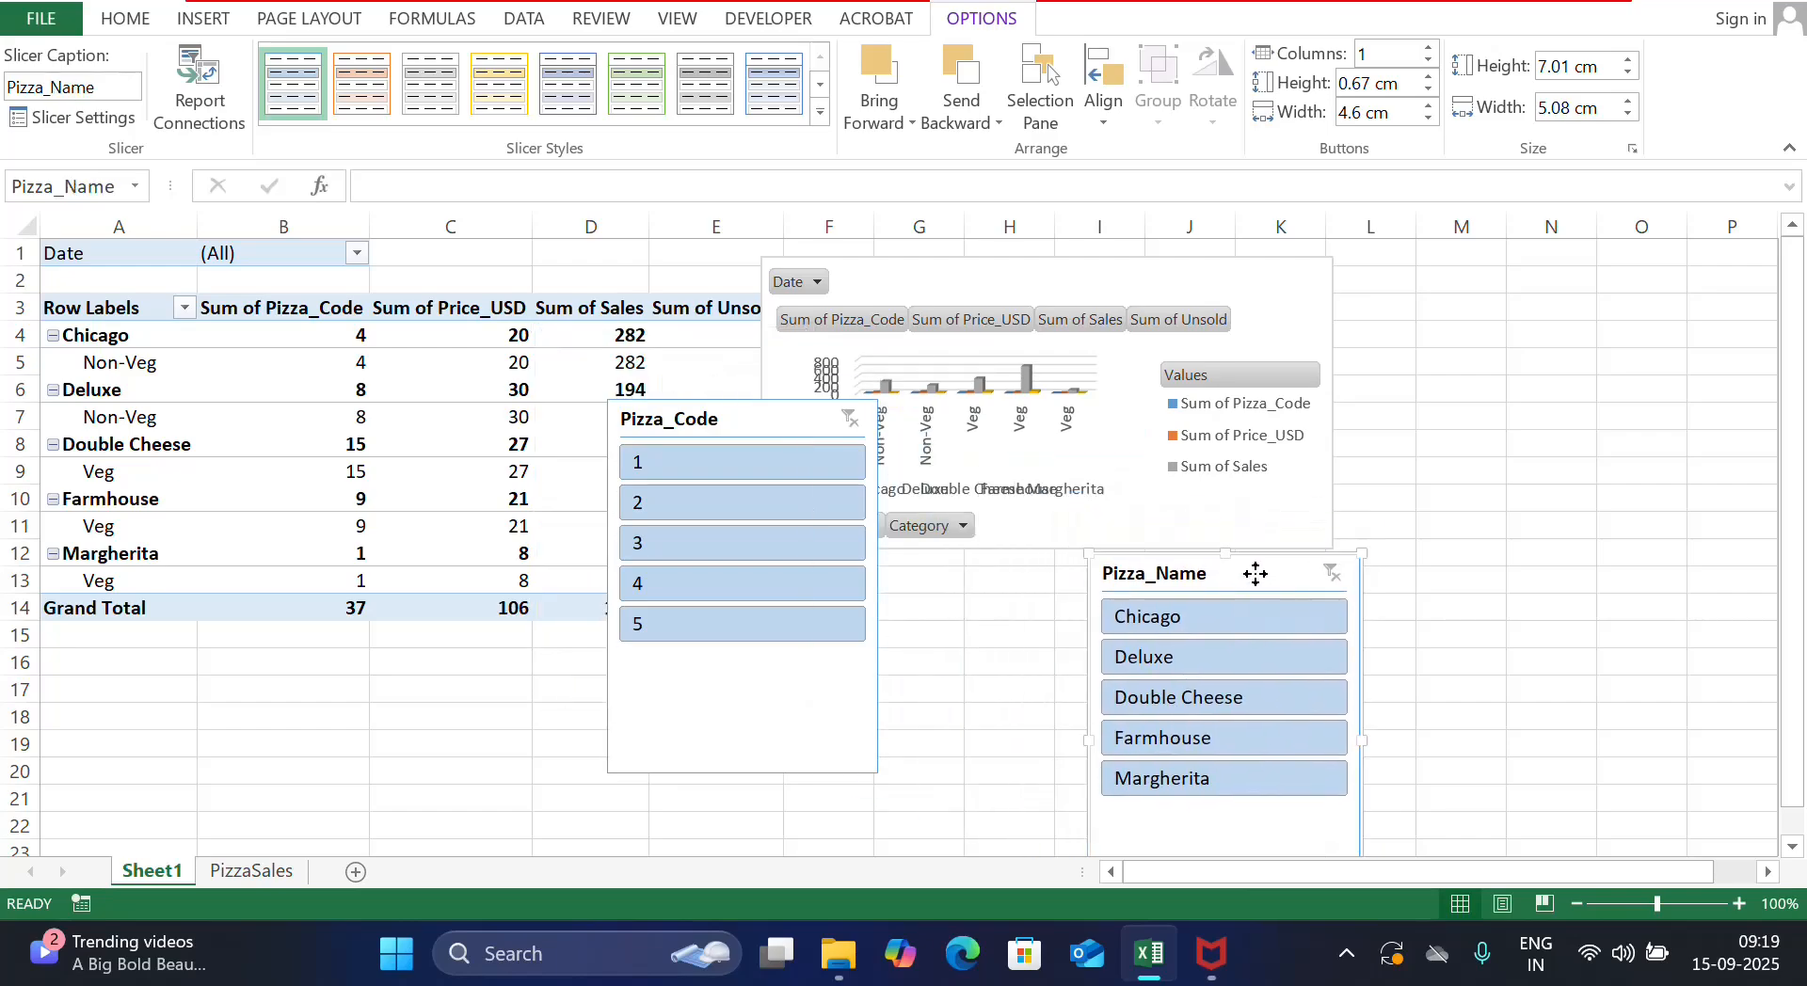
drag(775, 435, 949, 580)
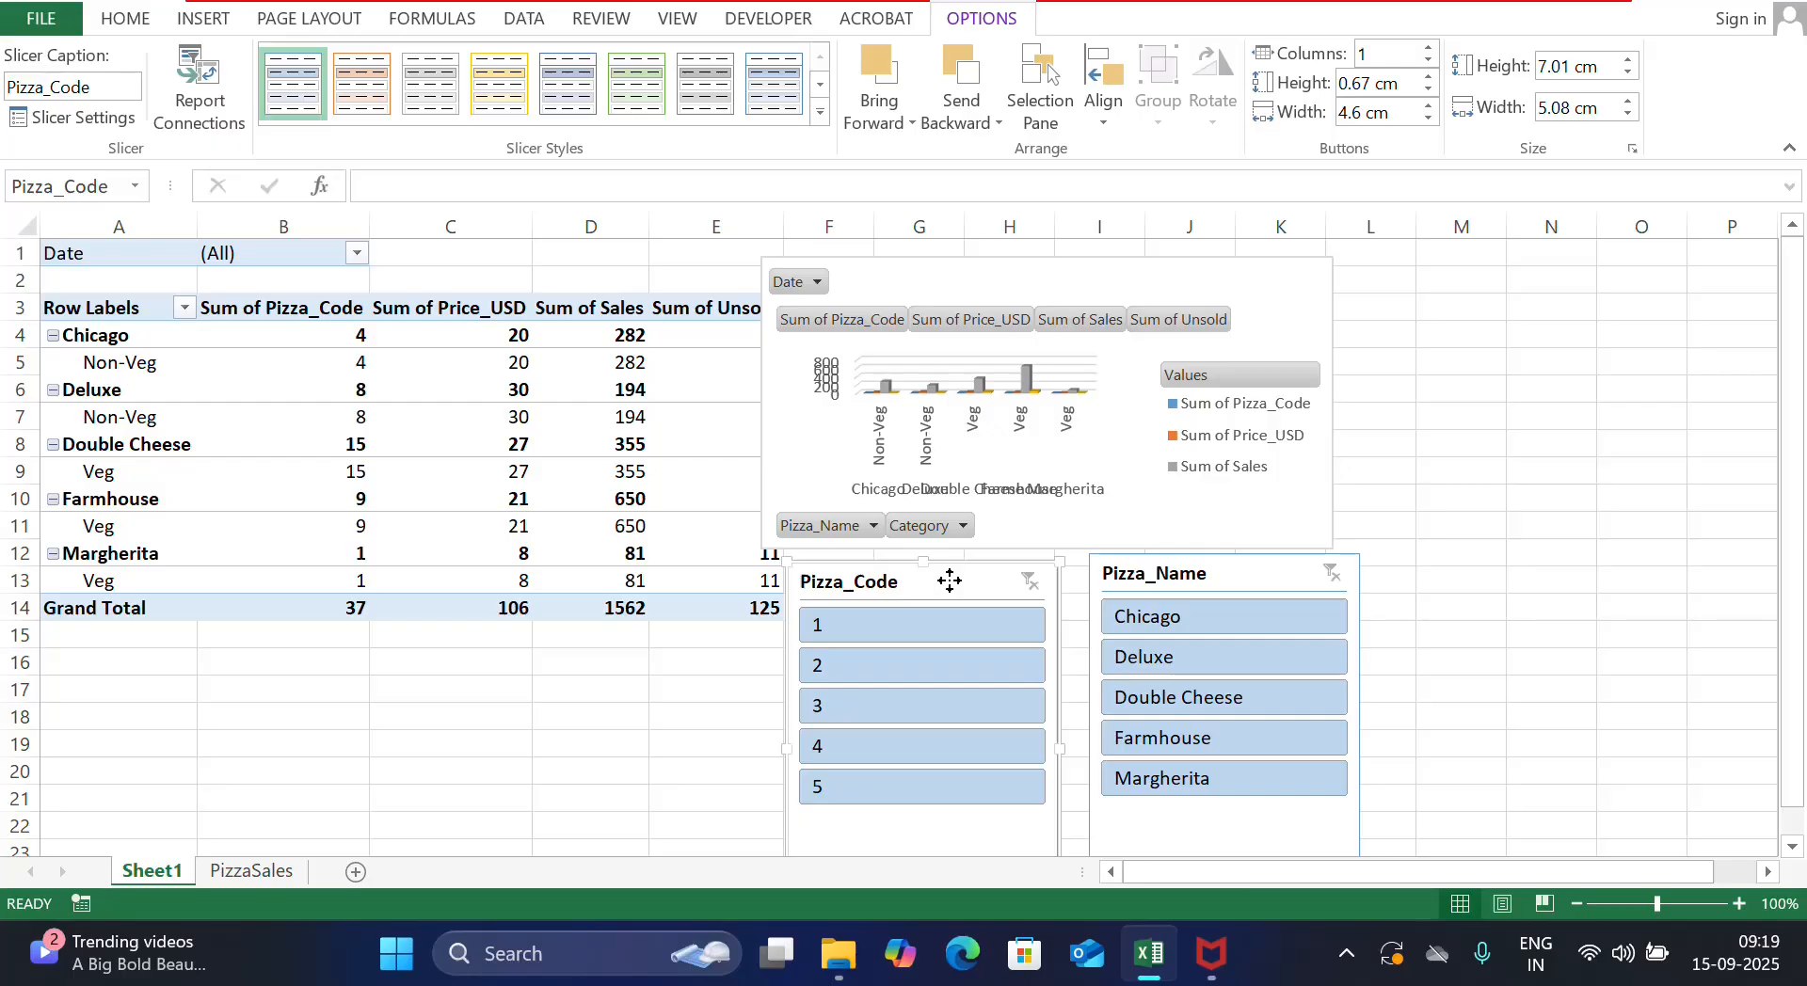
click(854, 621)
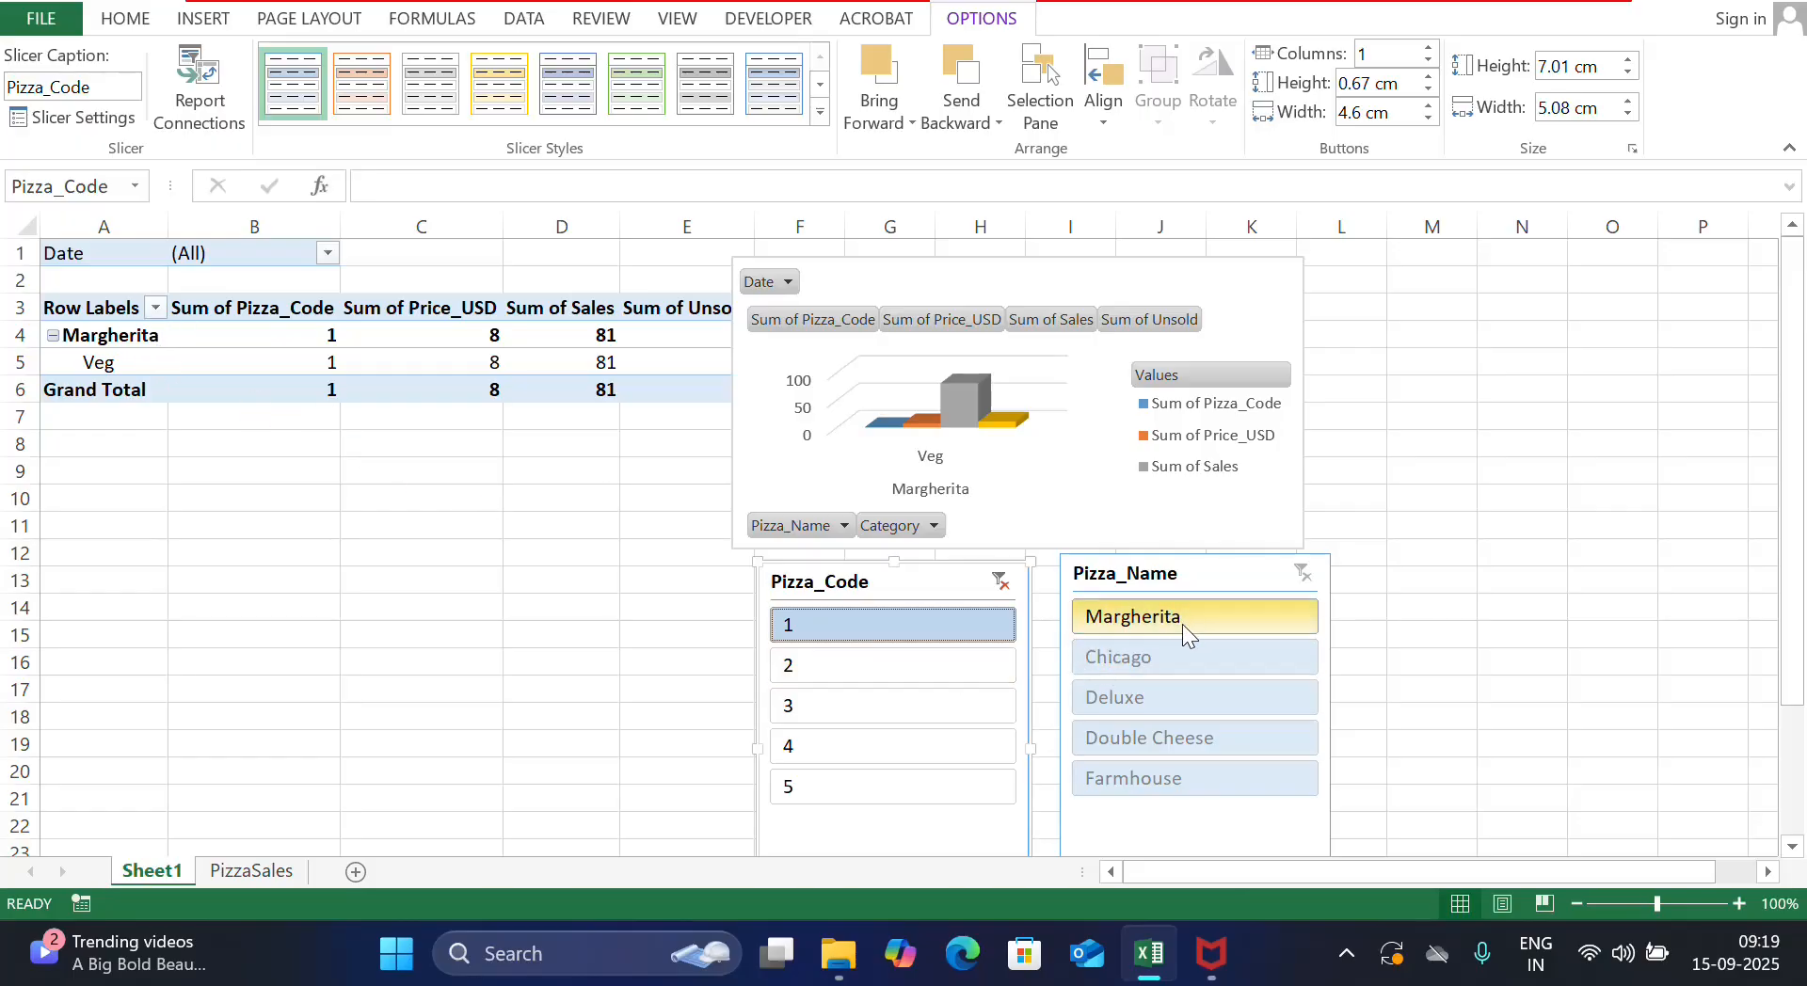
Step through Pizza_Code slicer items 2 to 5 and 1, then clear the slicer filter
click(1003, 589)
click(930, 675)
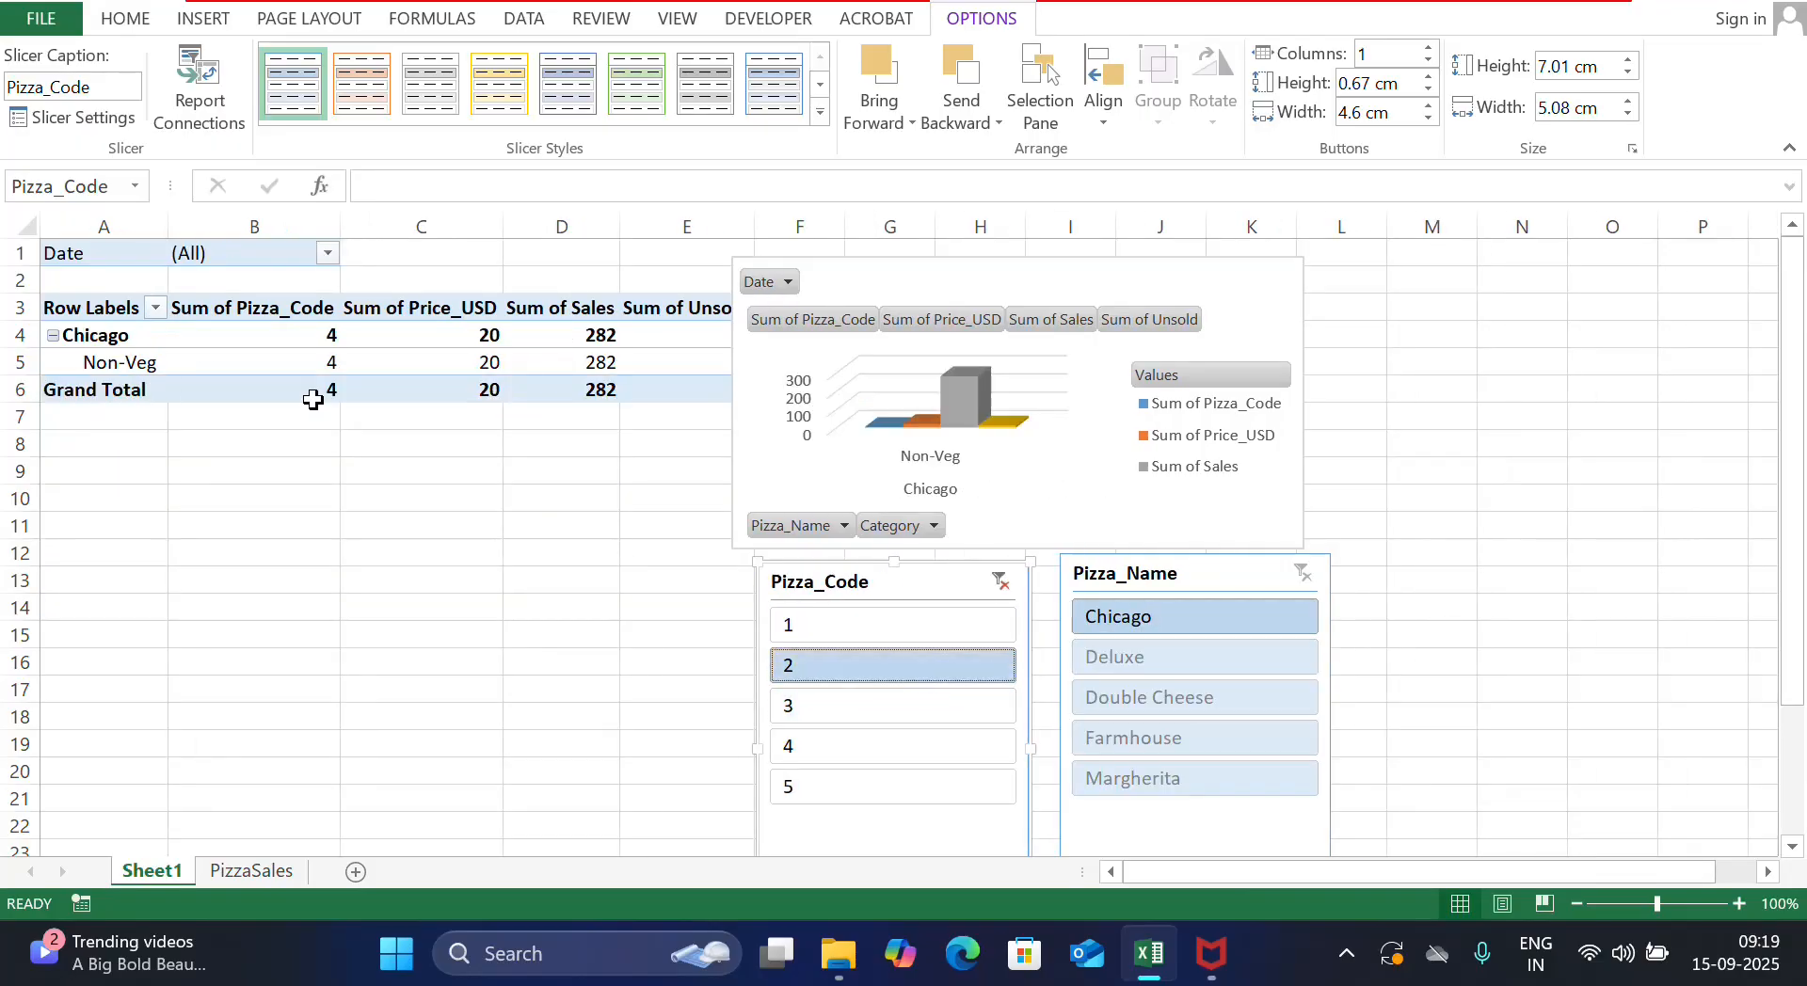
click(843, 700)
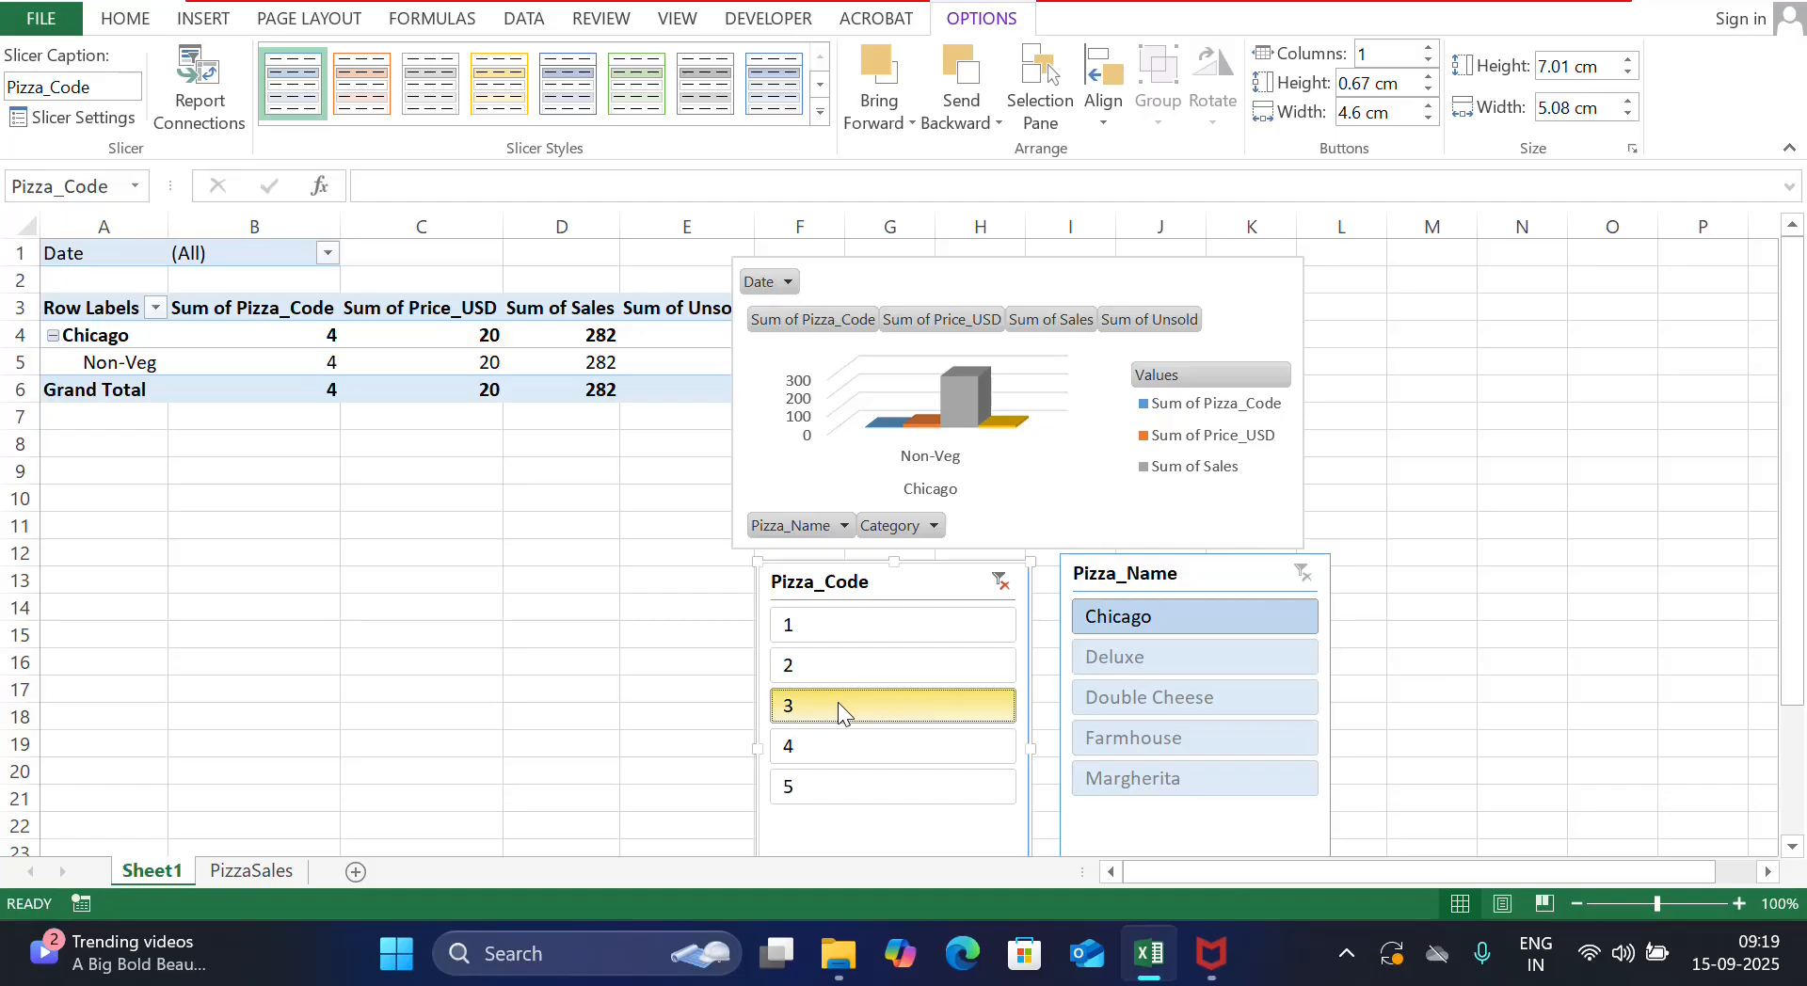
click(843, 746)
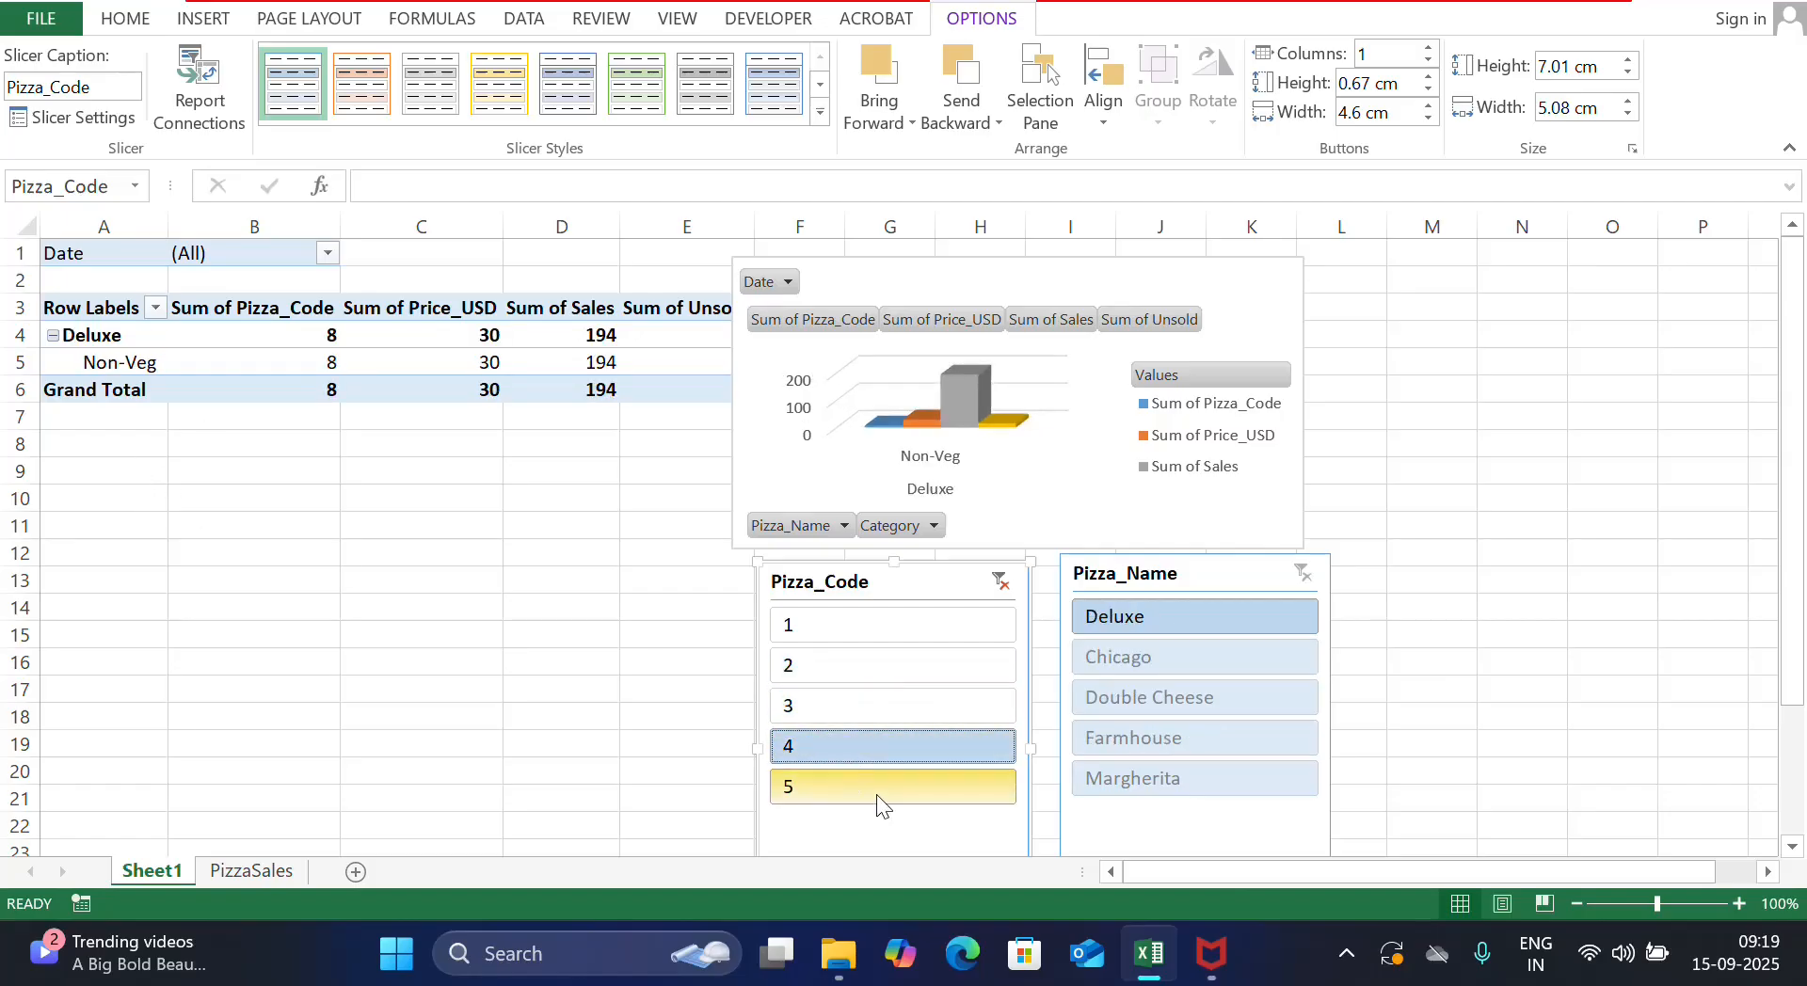
click(843, 787)
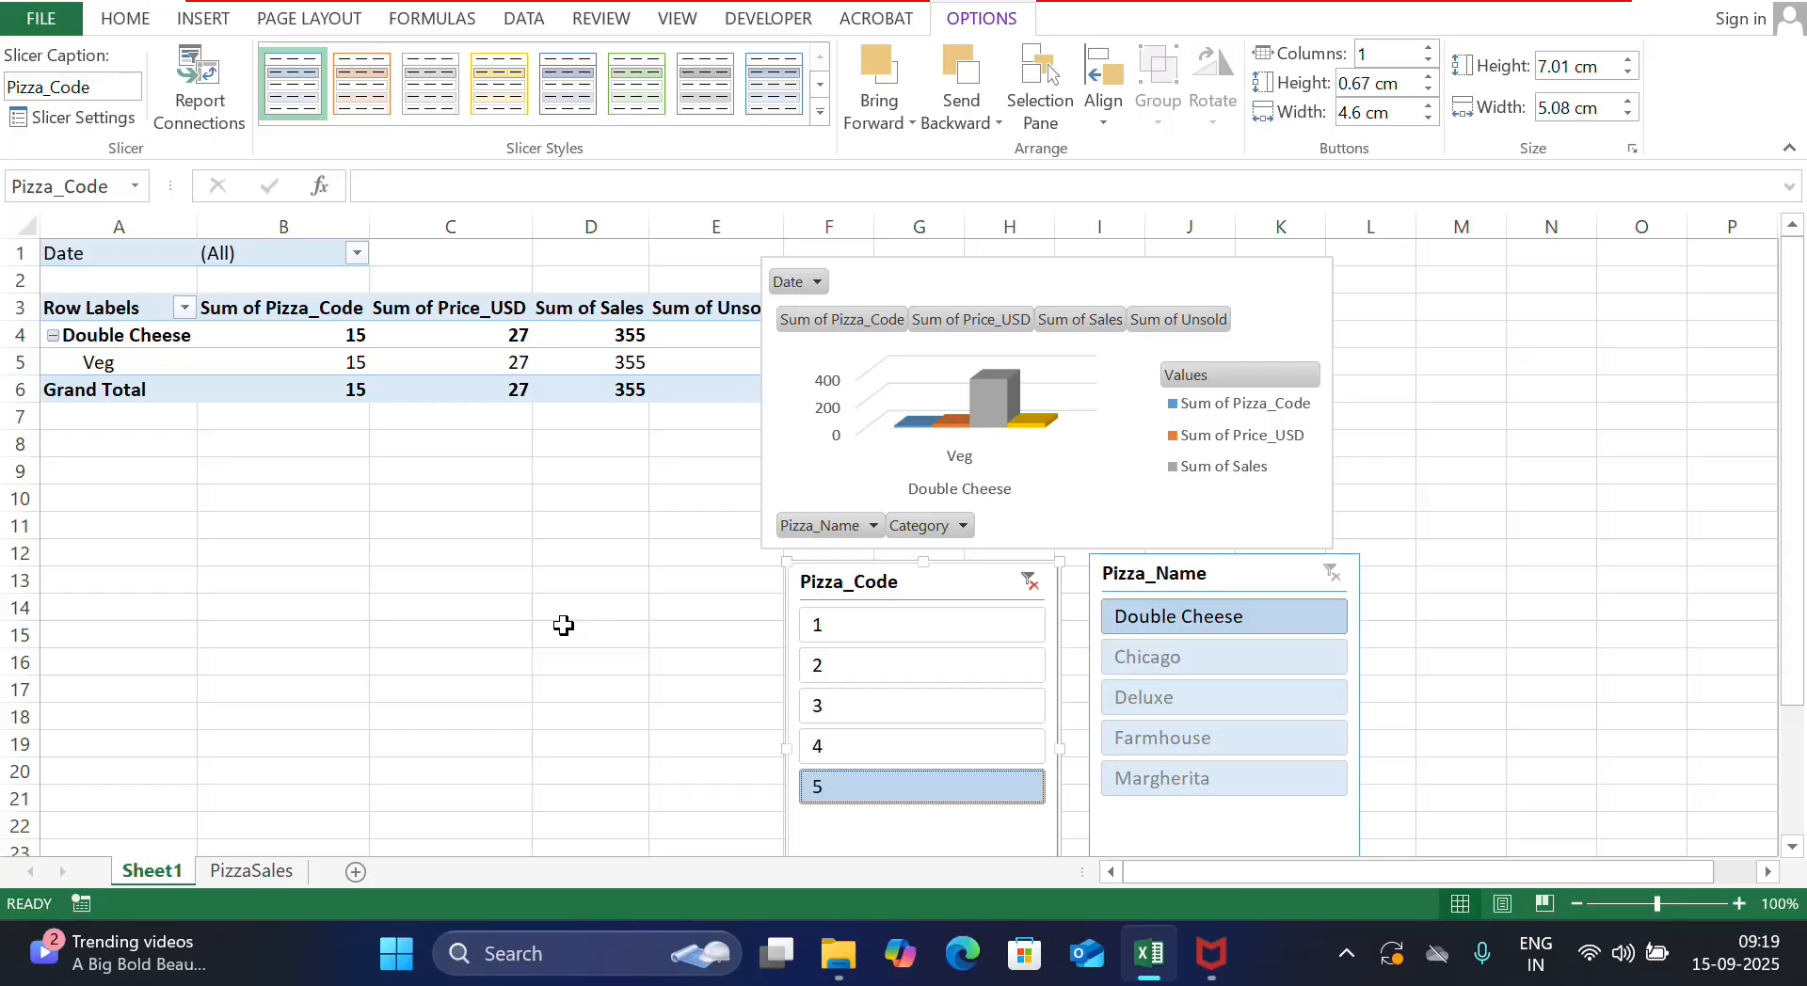
click(1030, 583)
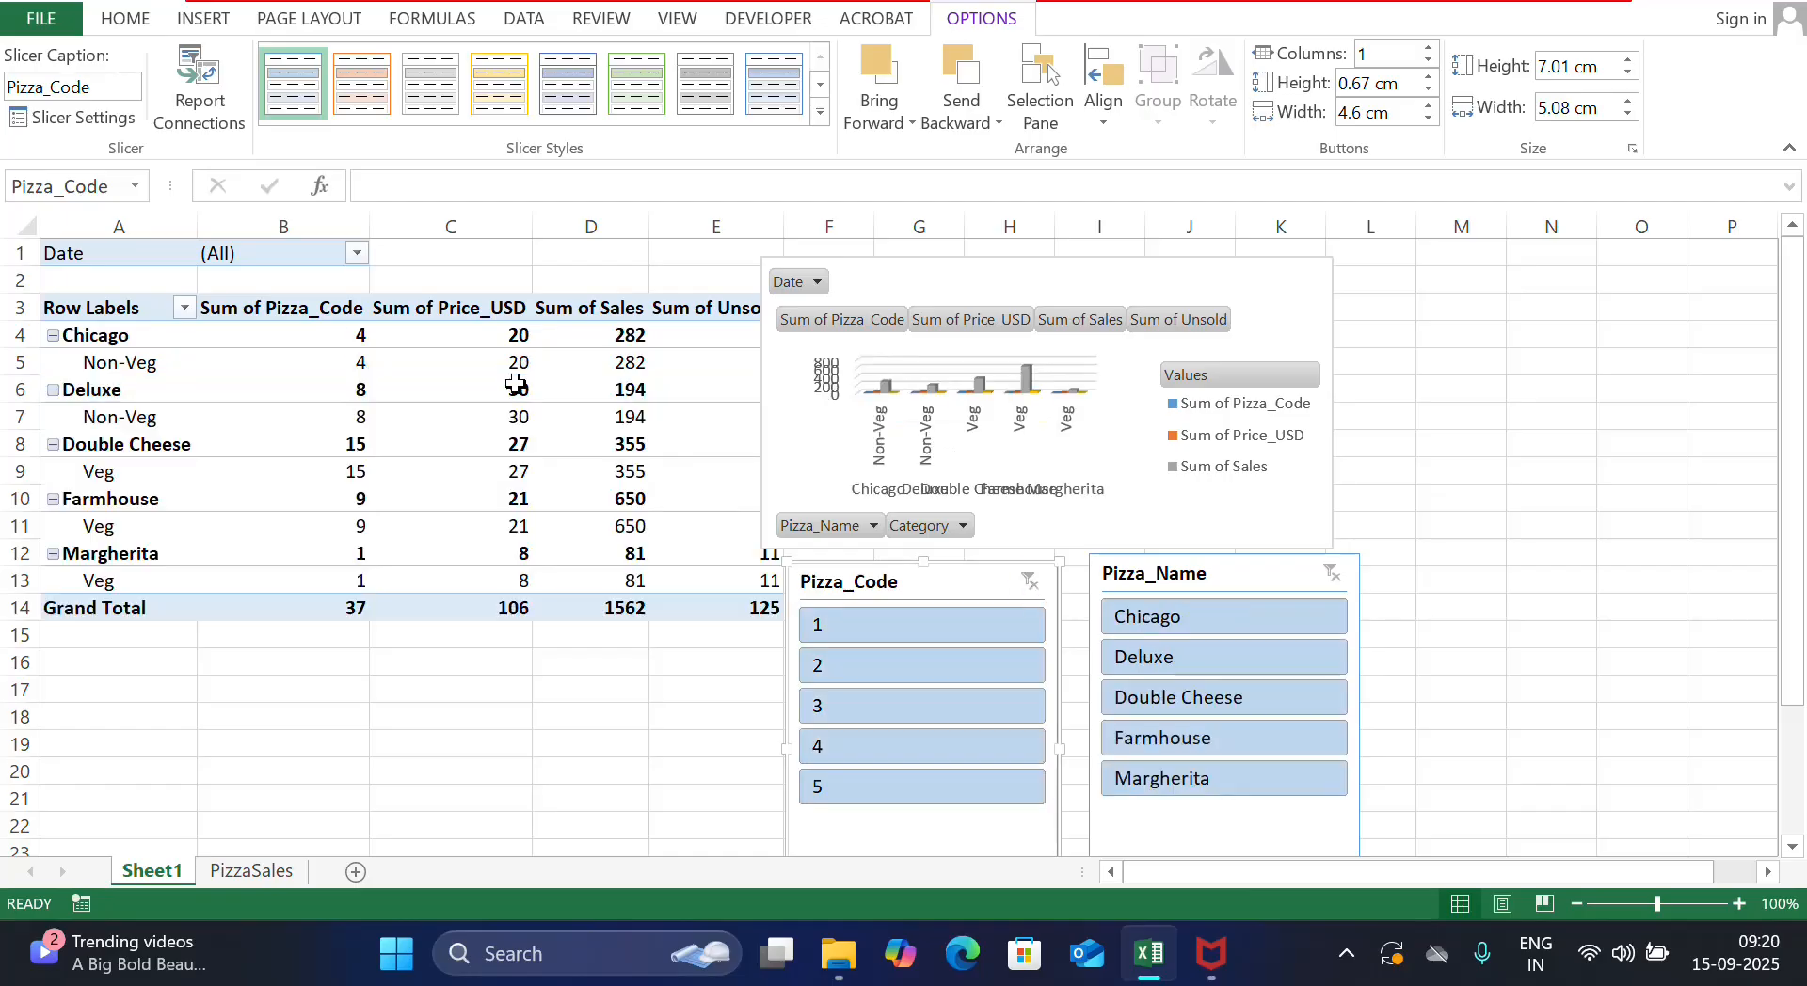
click(839, 631)
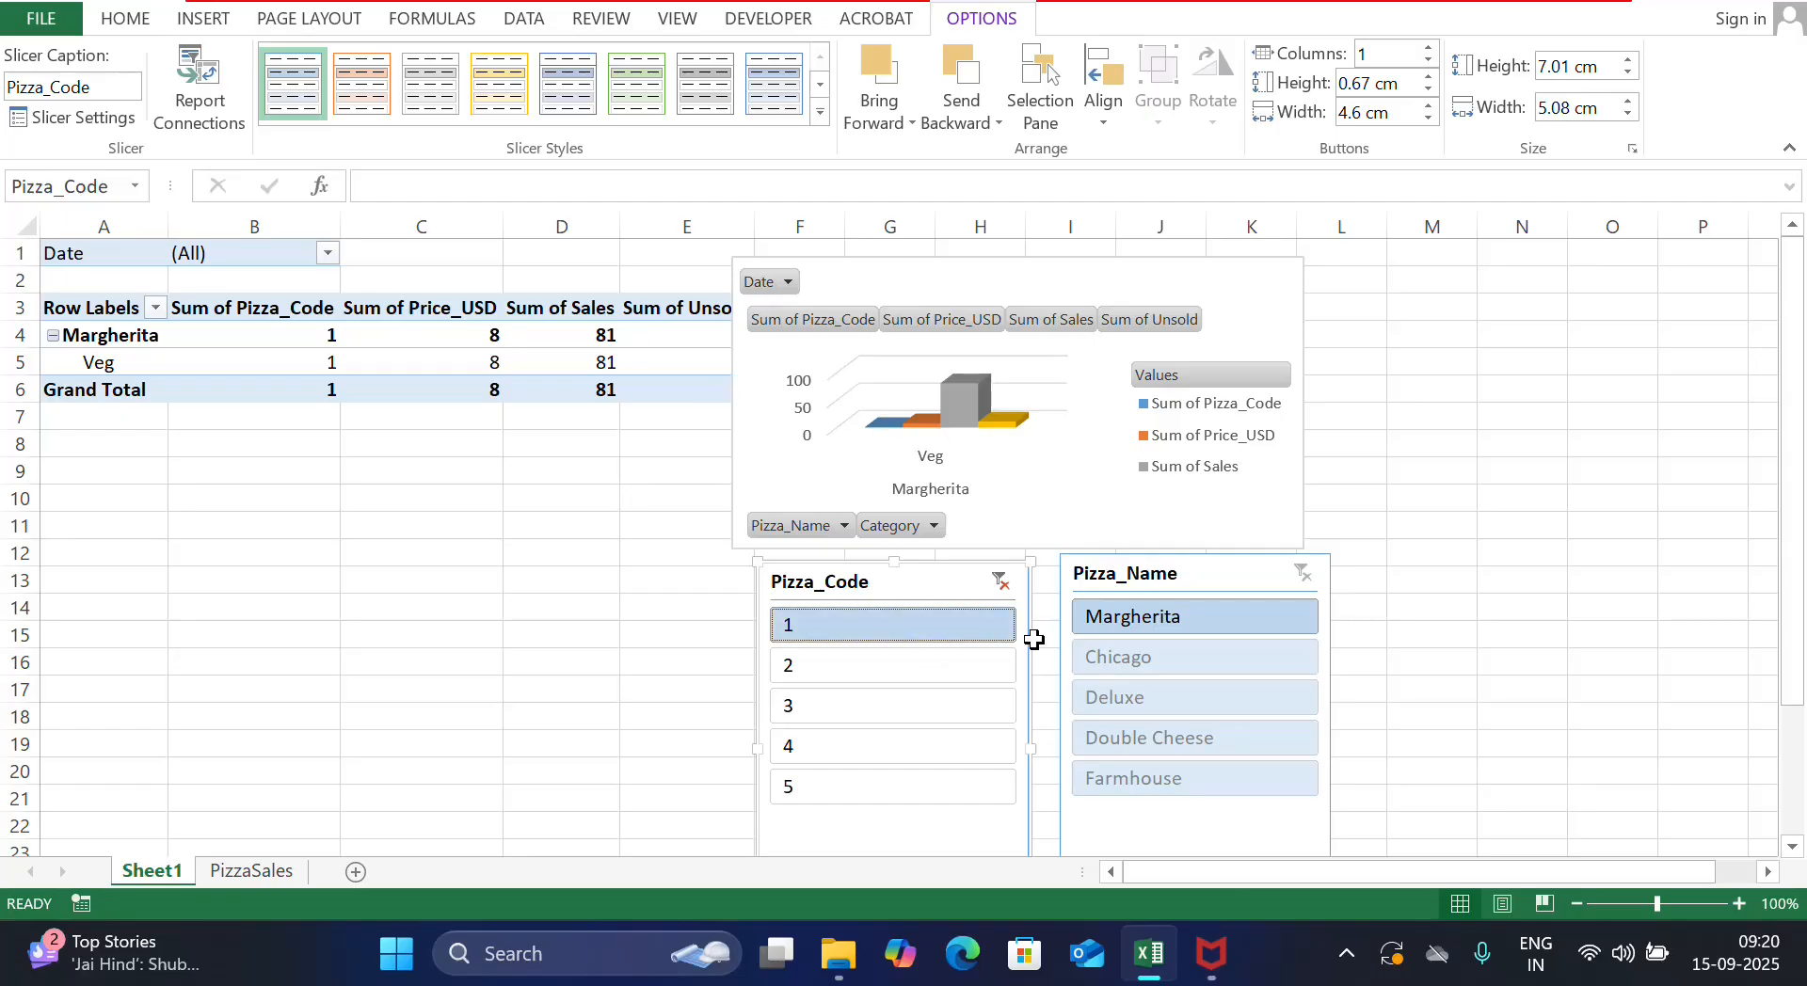
click(1000, 582)
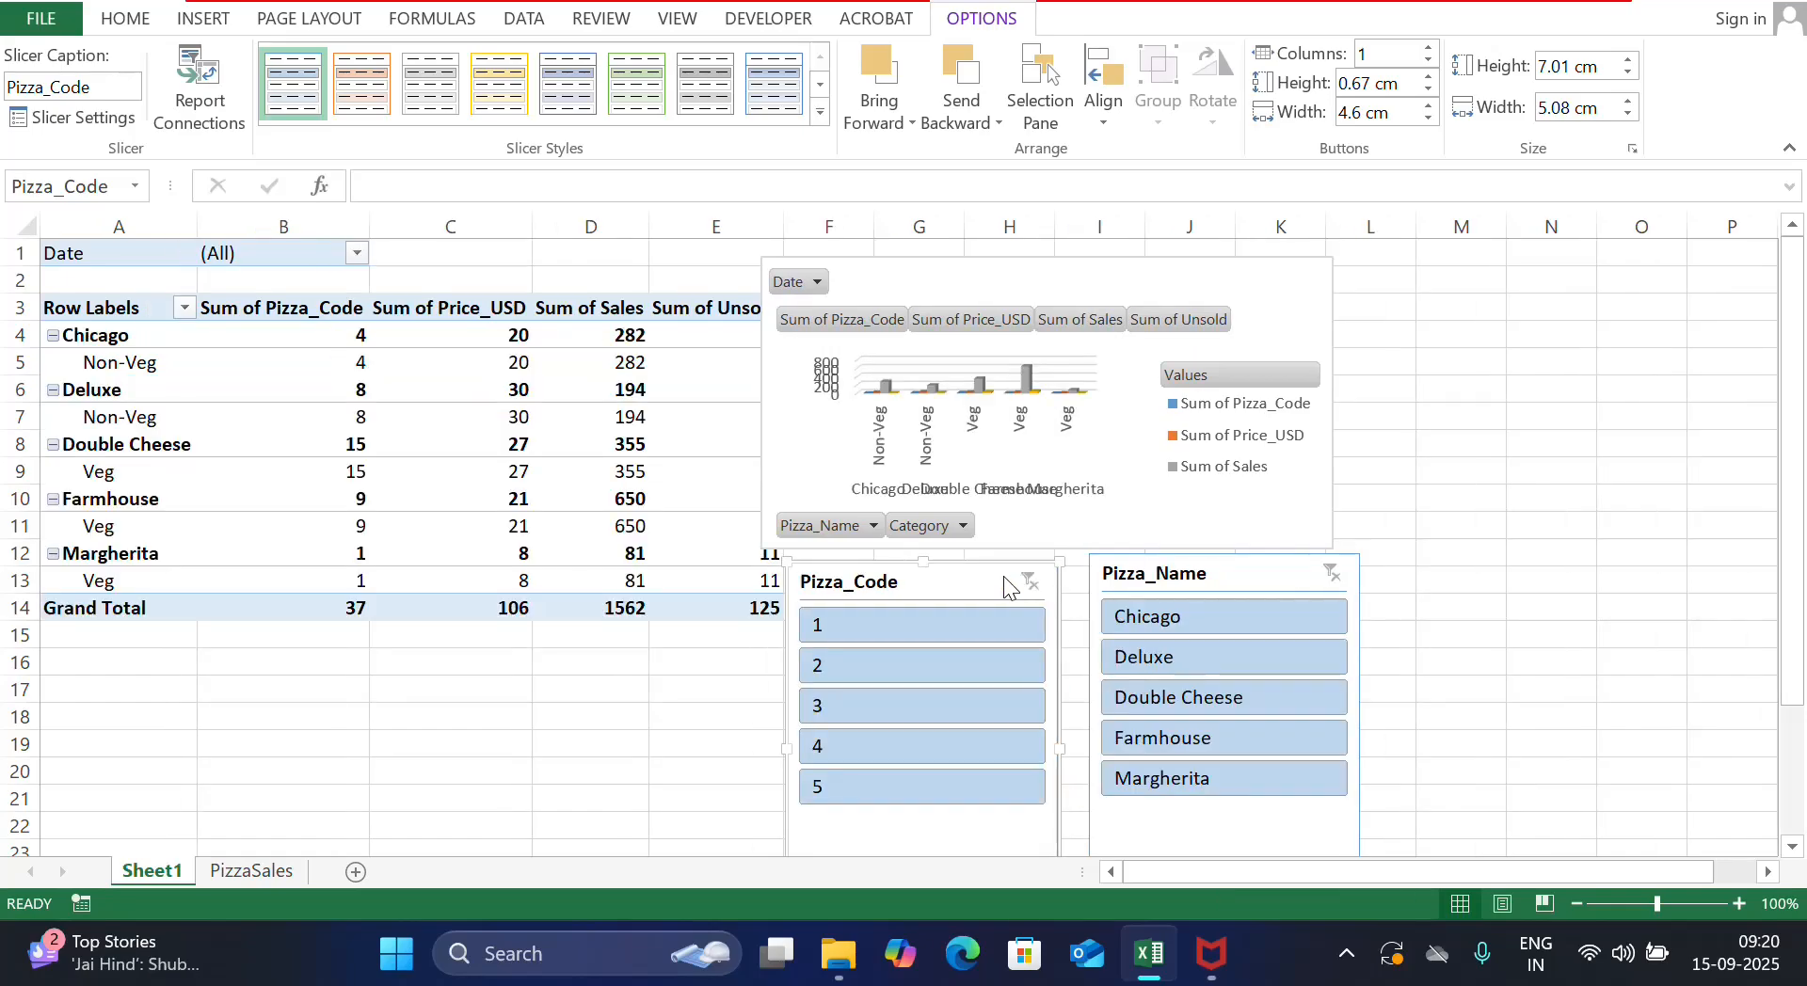
Apply a yellow slicer style to Pizza_Code and a grey style to Pizza_Name
click(486, 85)
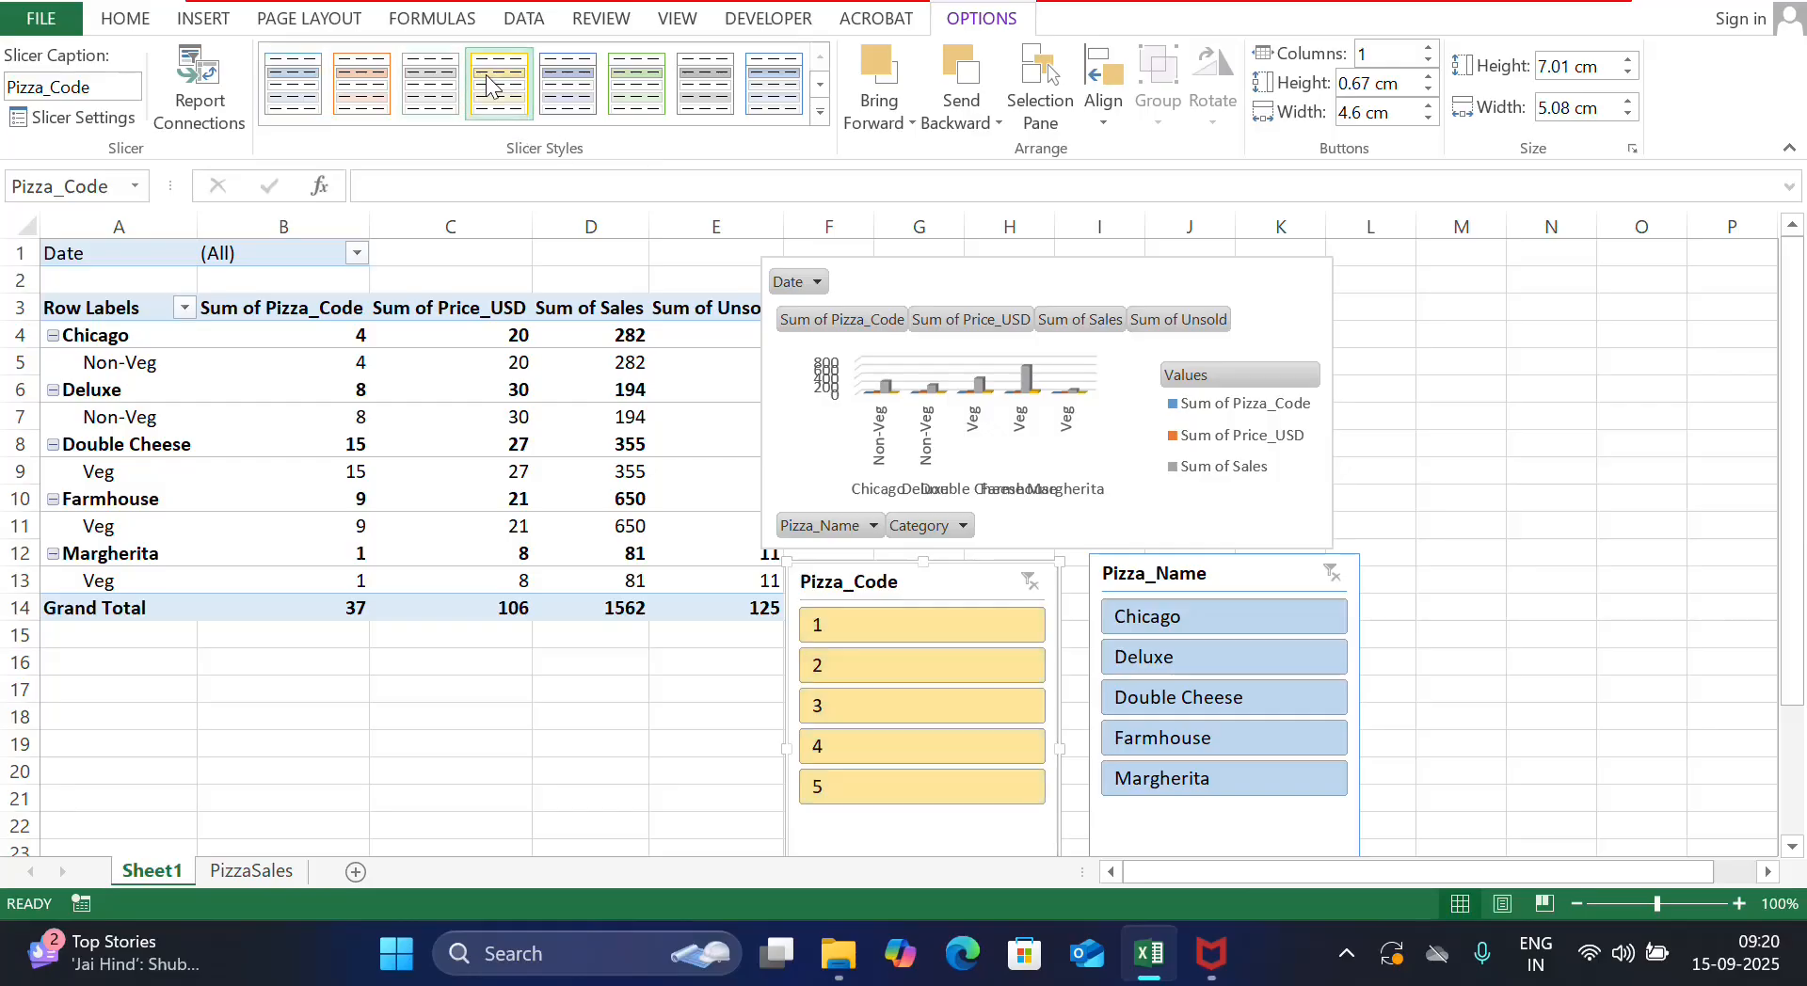
click(1189, 576)
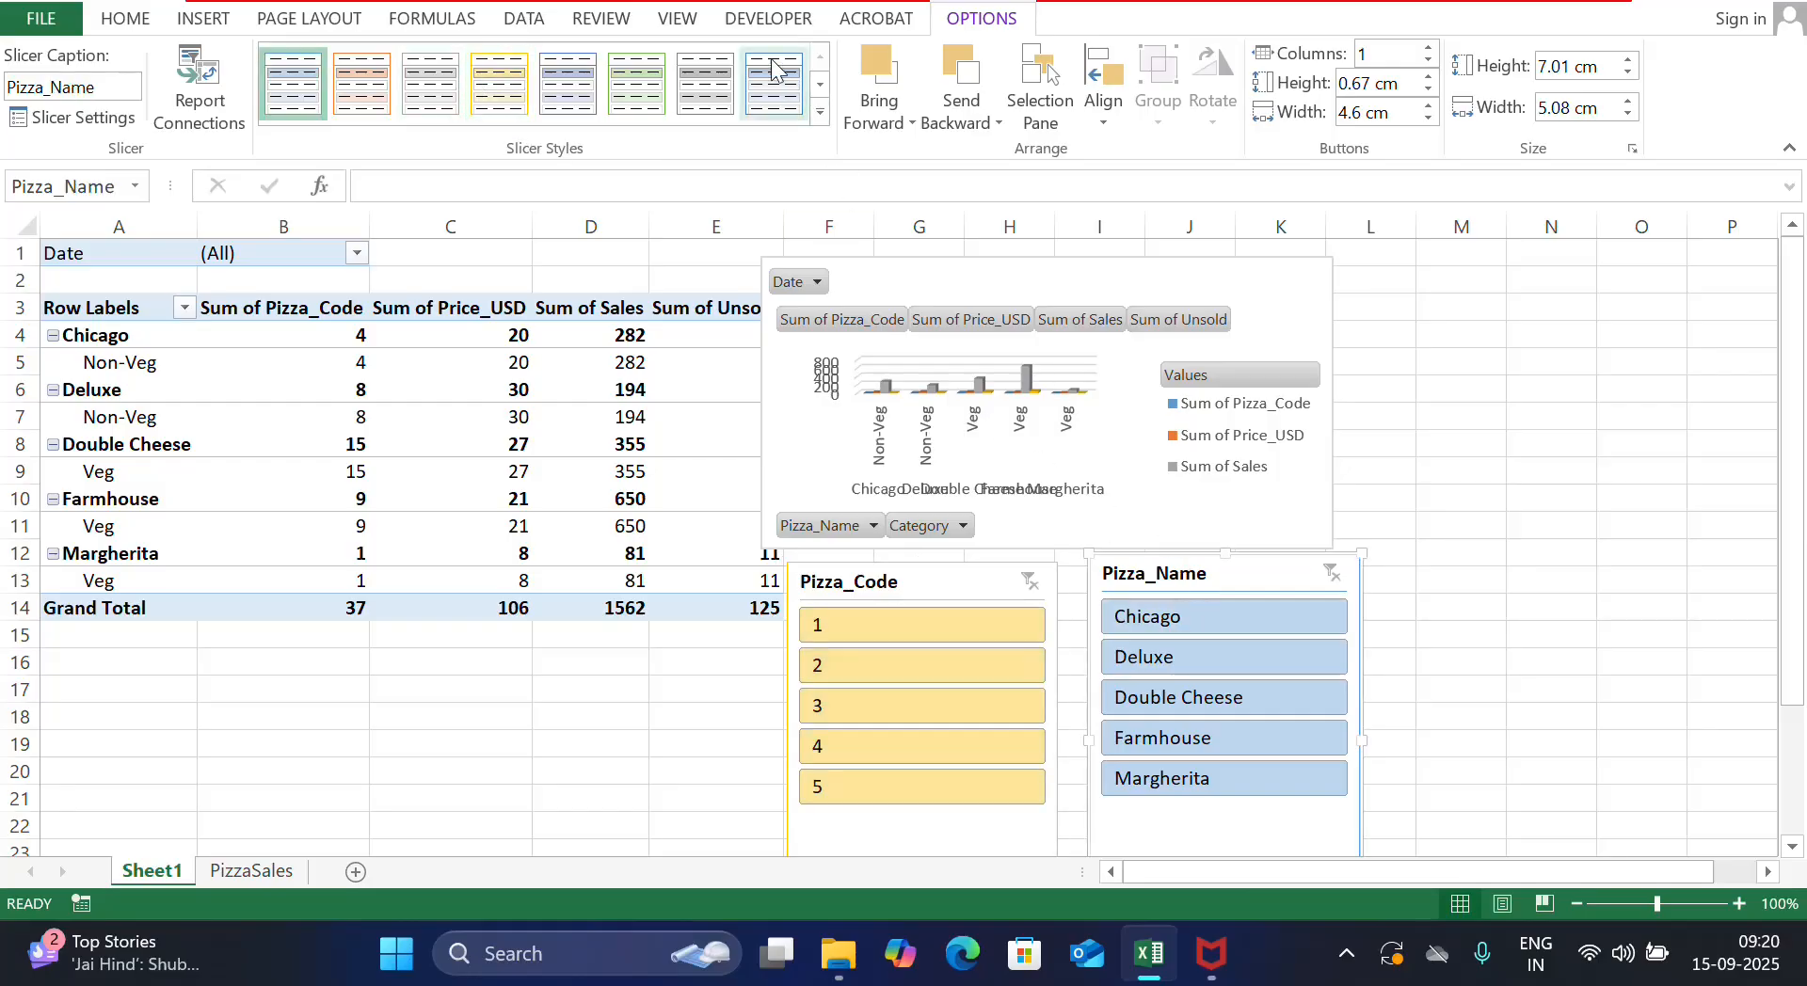
click(705, 83)
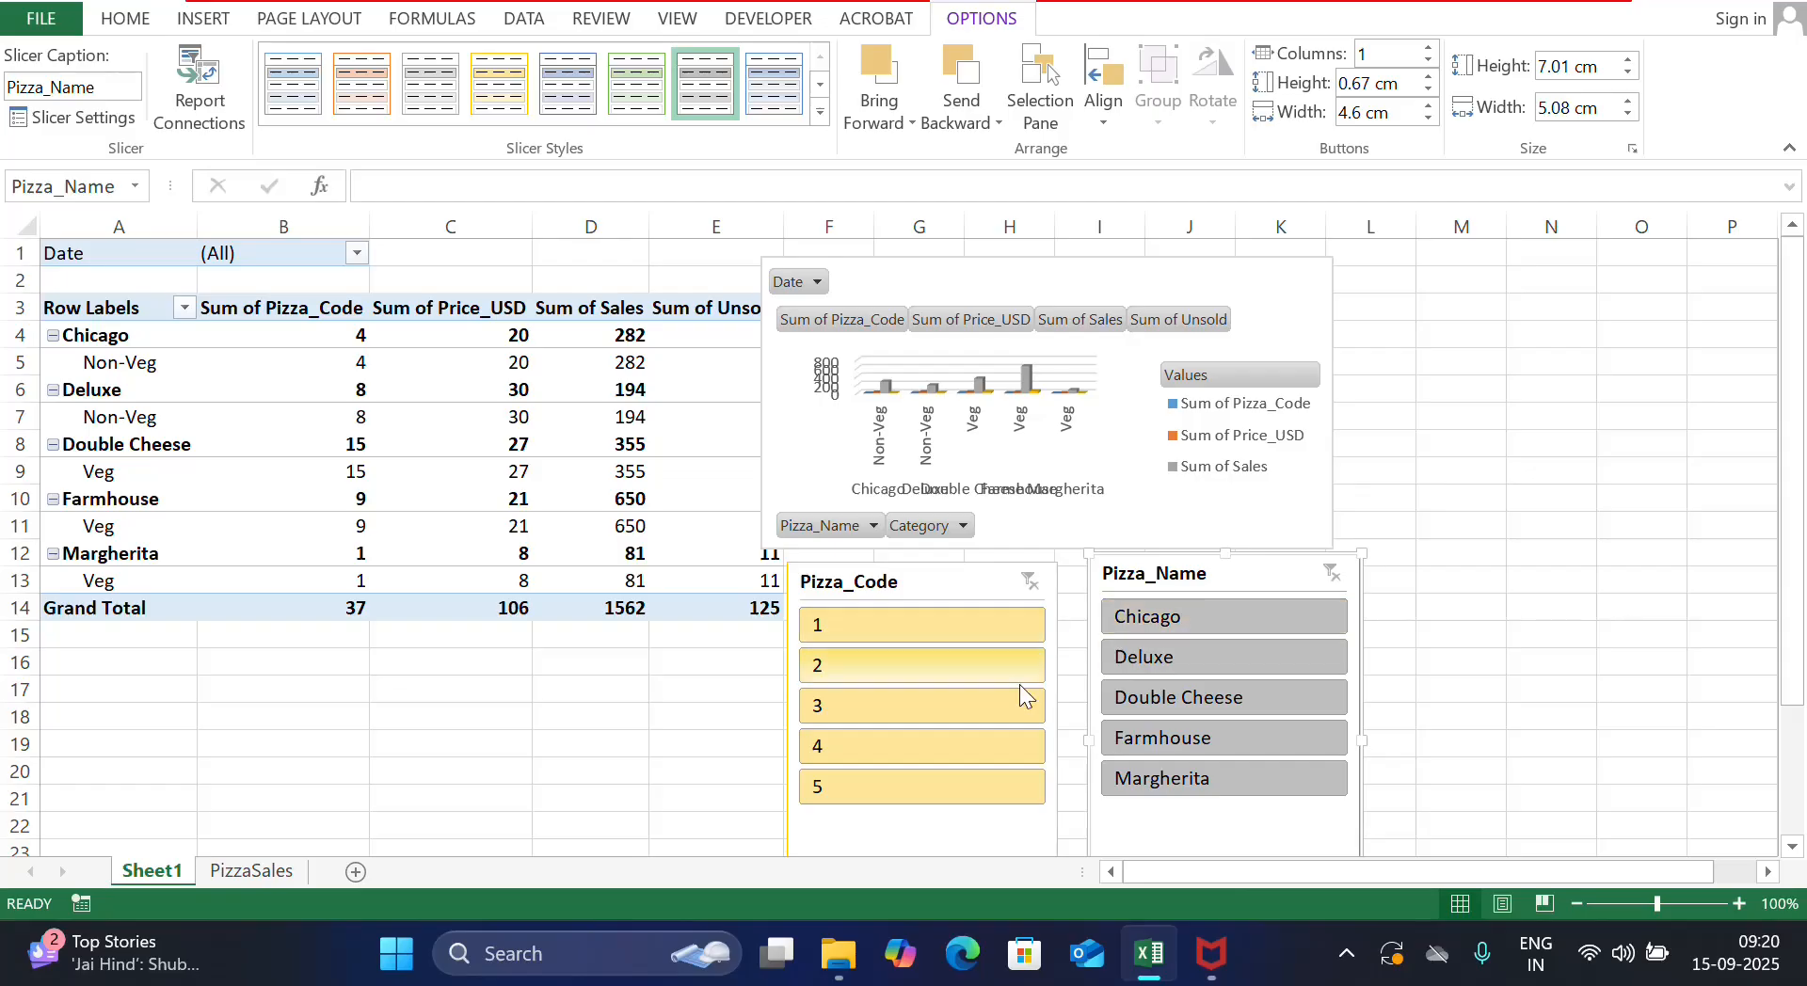